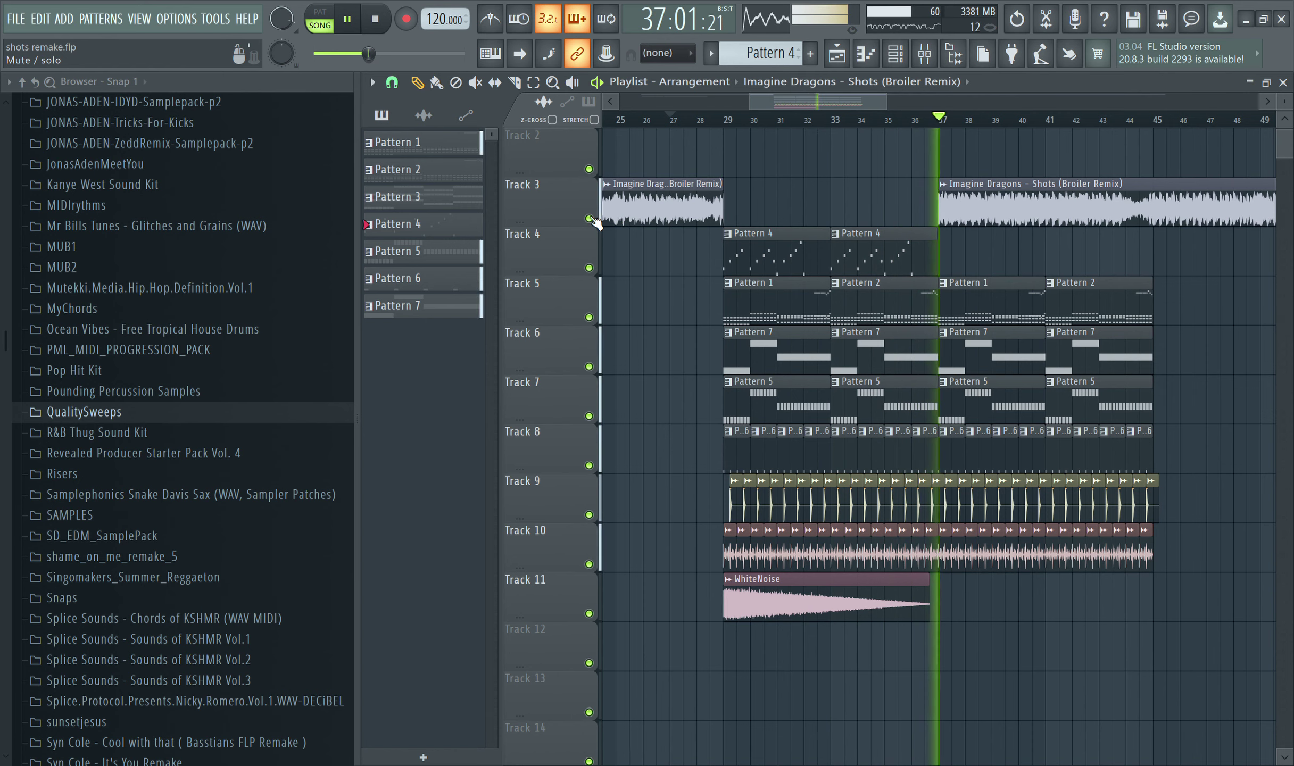
- Mute Track 3 in the playlist, stop playback and set the song position to bar 29
{"action": "left_click", "coordinate": [589, 218]}
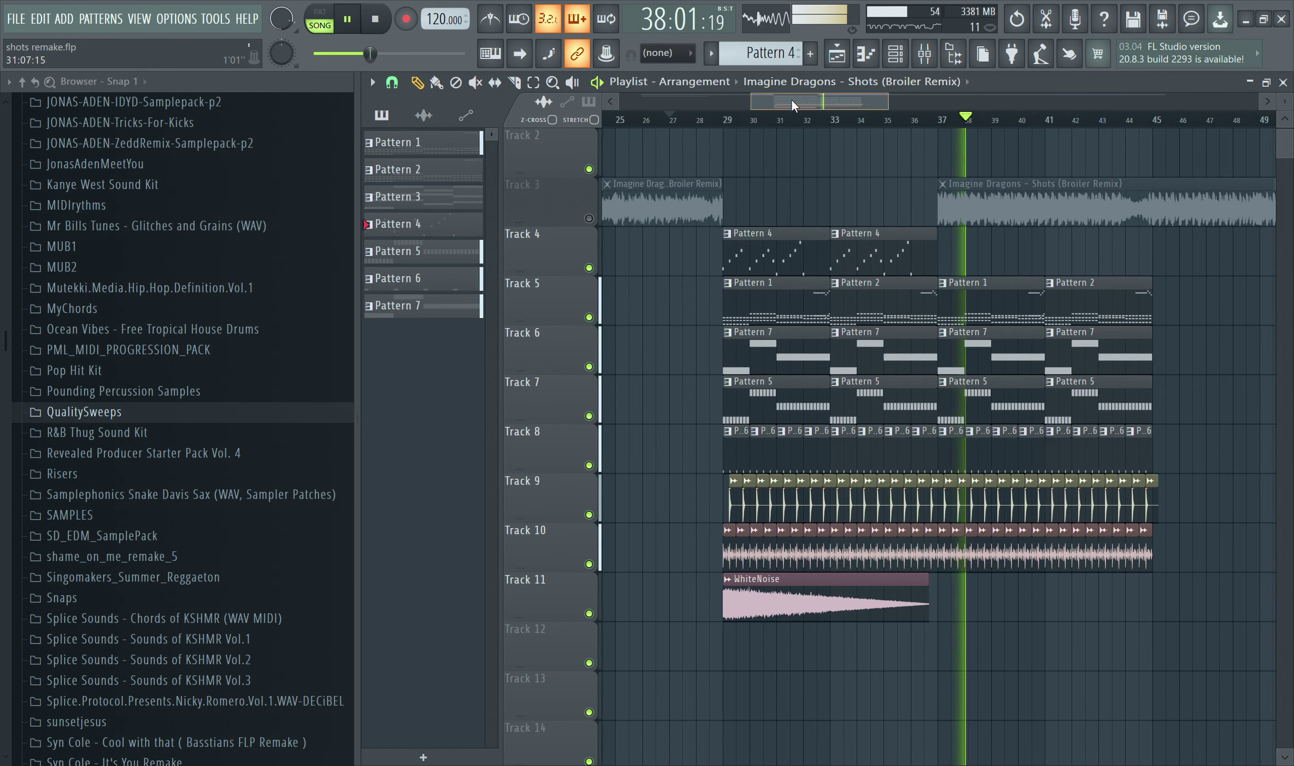
{"action": "left_click_drag", "start_coordinate": [792, 97], "coordinate": [794, 98]}
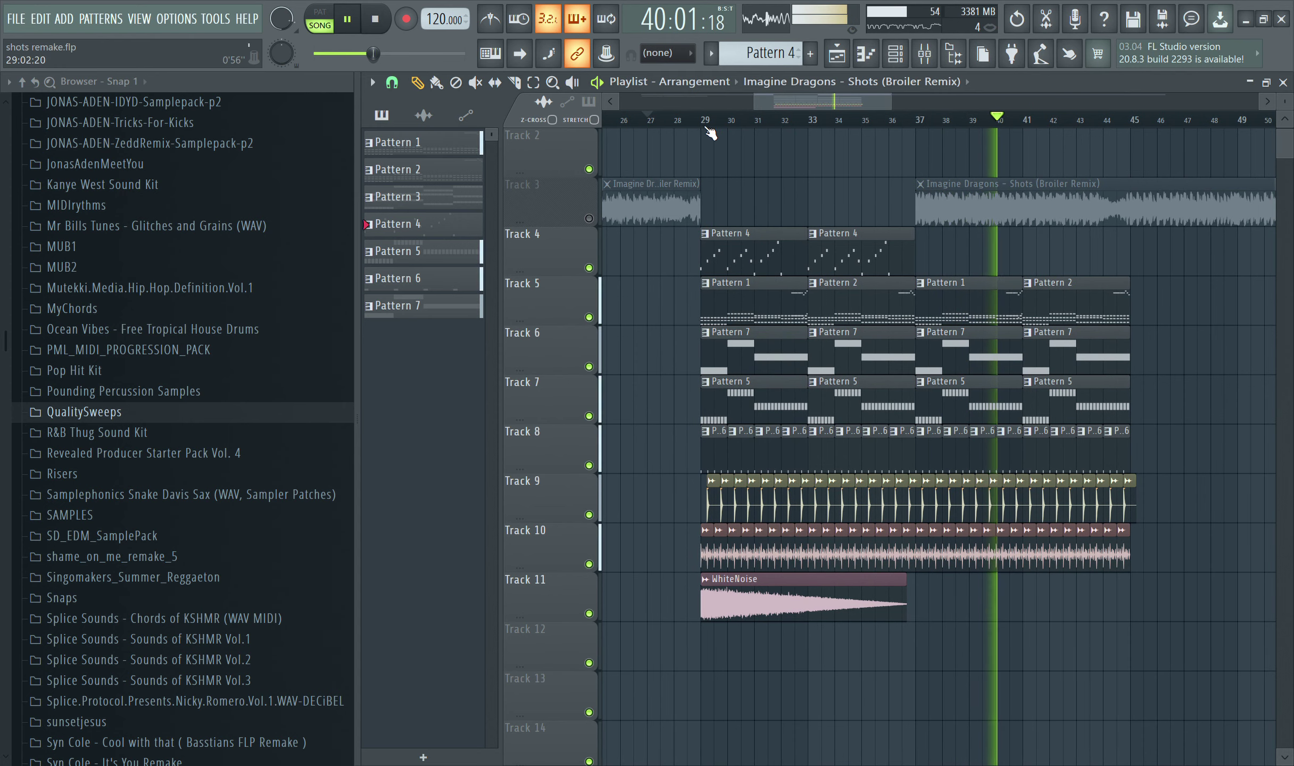
{"action": "key", "text": "space"}
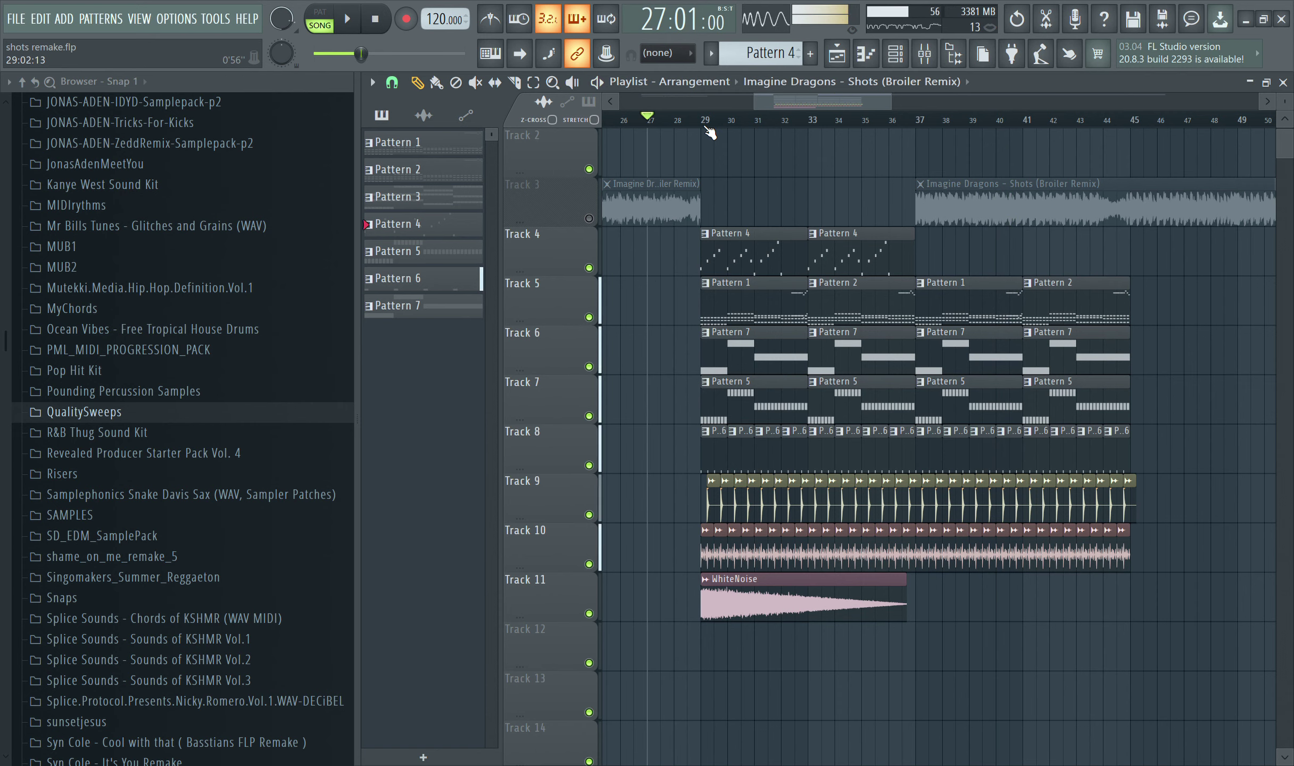
{"action": "scroll", "coordinate": [709, 132], "scroll_direction": "up", "scroll_amount": 2}
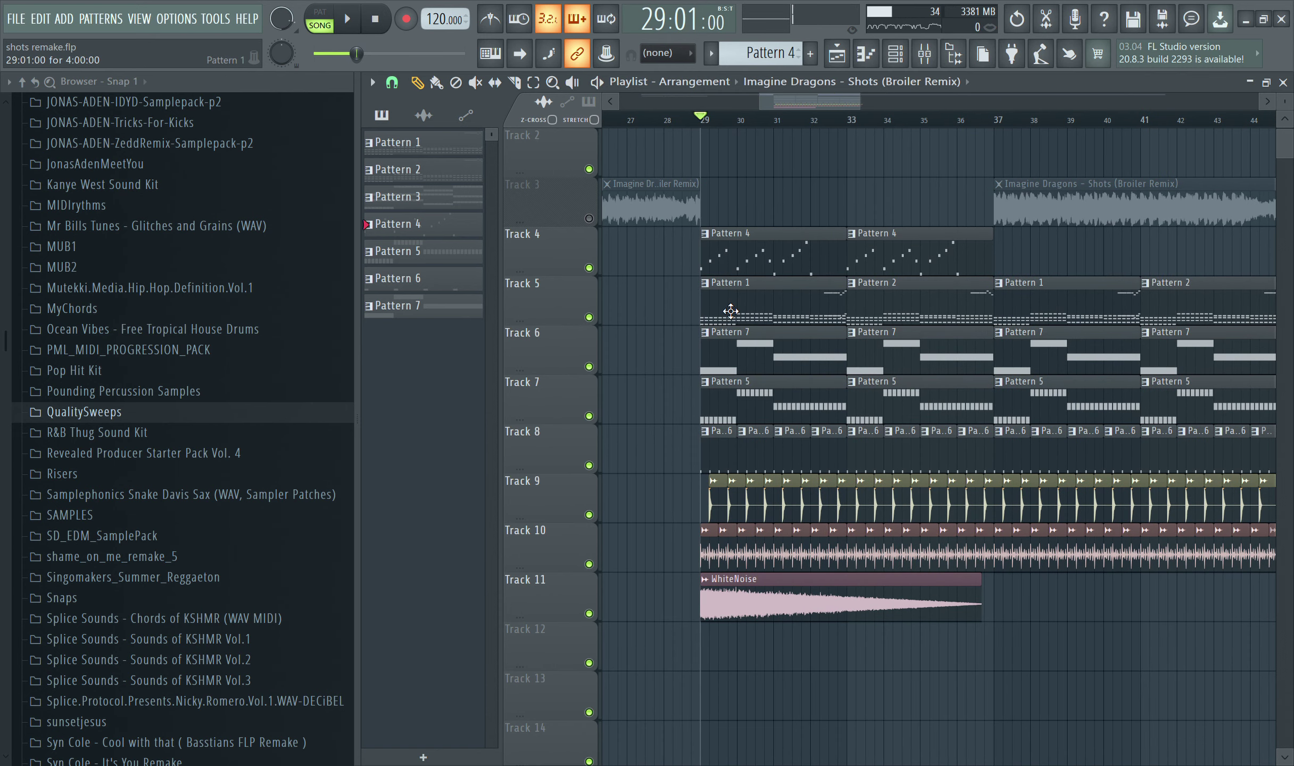
- Open the Pattern 4 clip on Track 4 in the piano roll and listen to its melody
{"action": "double_click", "coordinate": [720, 262]}
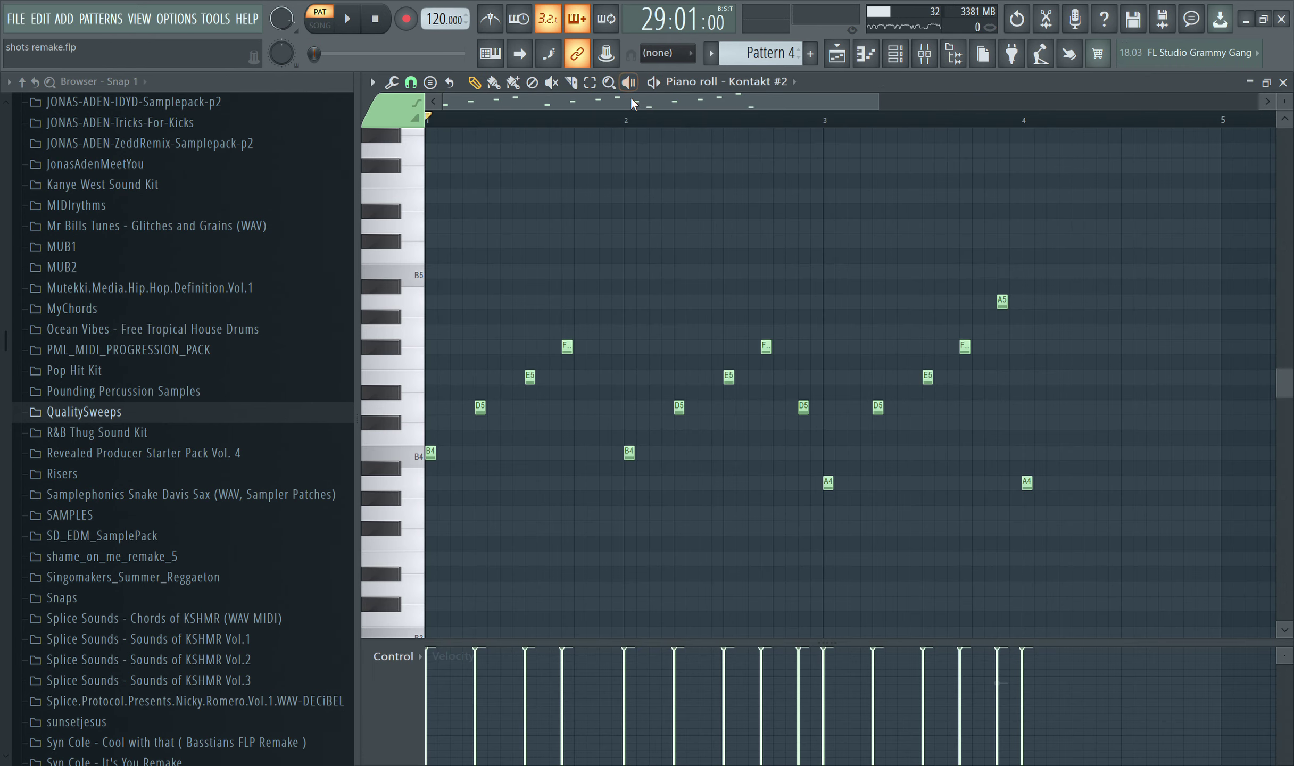
{"action": "key", "text": "space"}
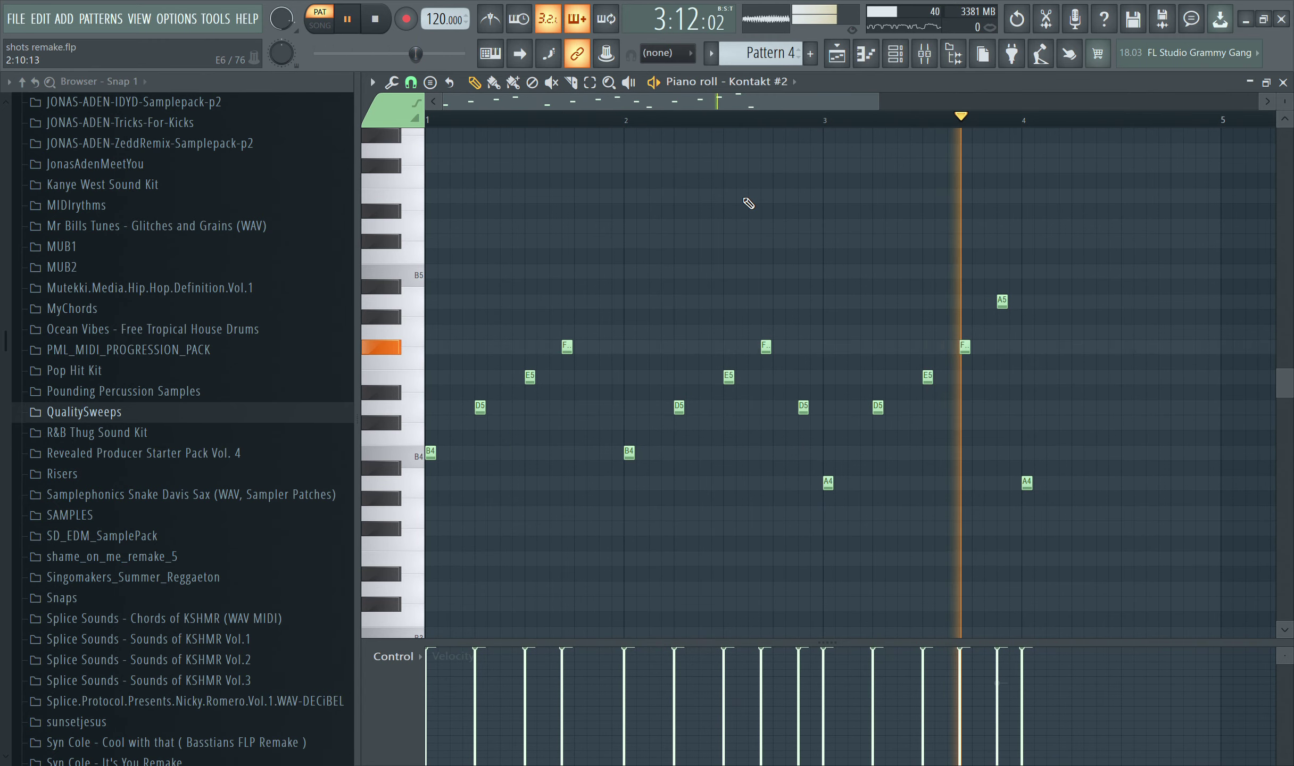
{"action": "key", "text": "space"}
- Solo the Kontakt #2 channel in the channel rack and play Pattern 4
{"action": "left_click", "coordinate": [894, 58]}
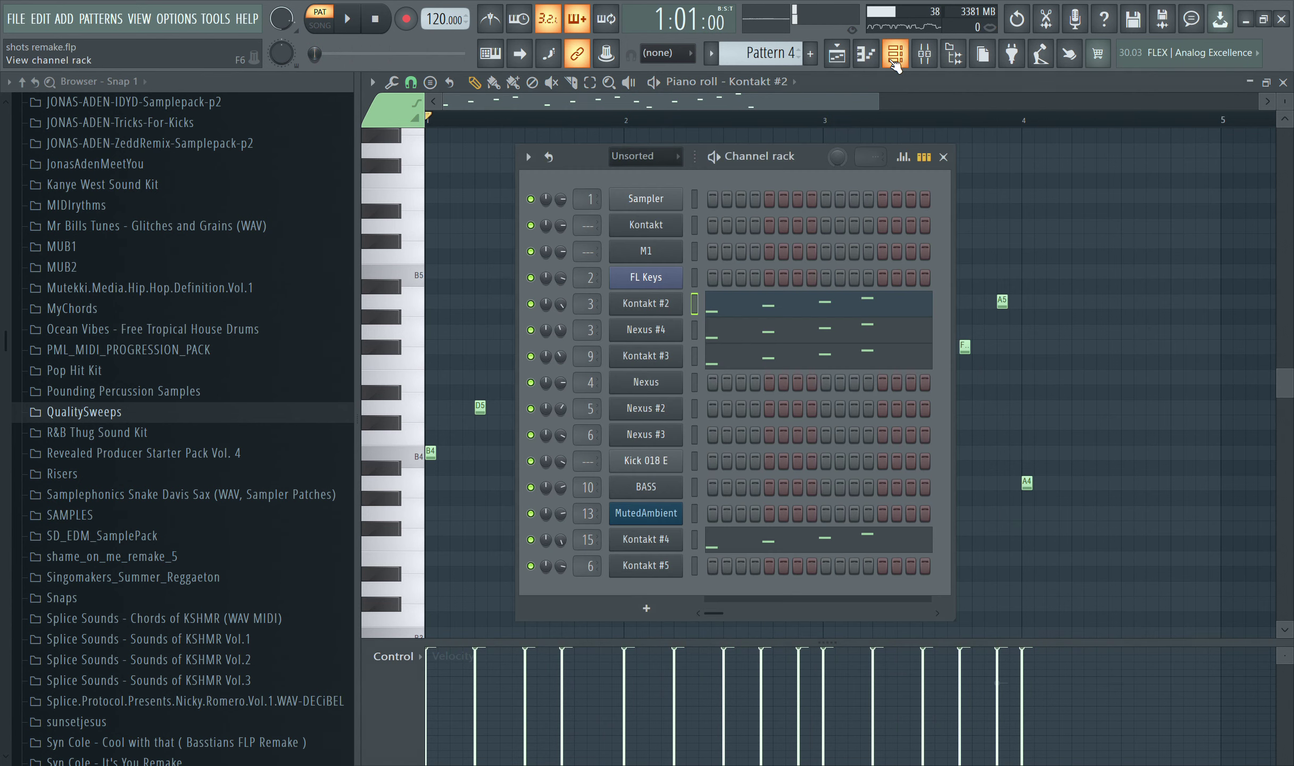
{"action": "right_click", "coordinate": [530, 304]}
{"action": "key", "text": "space"}
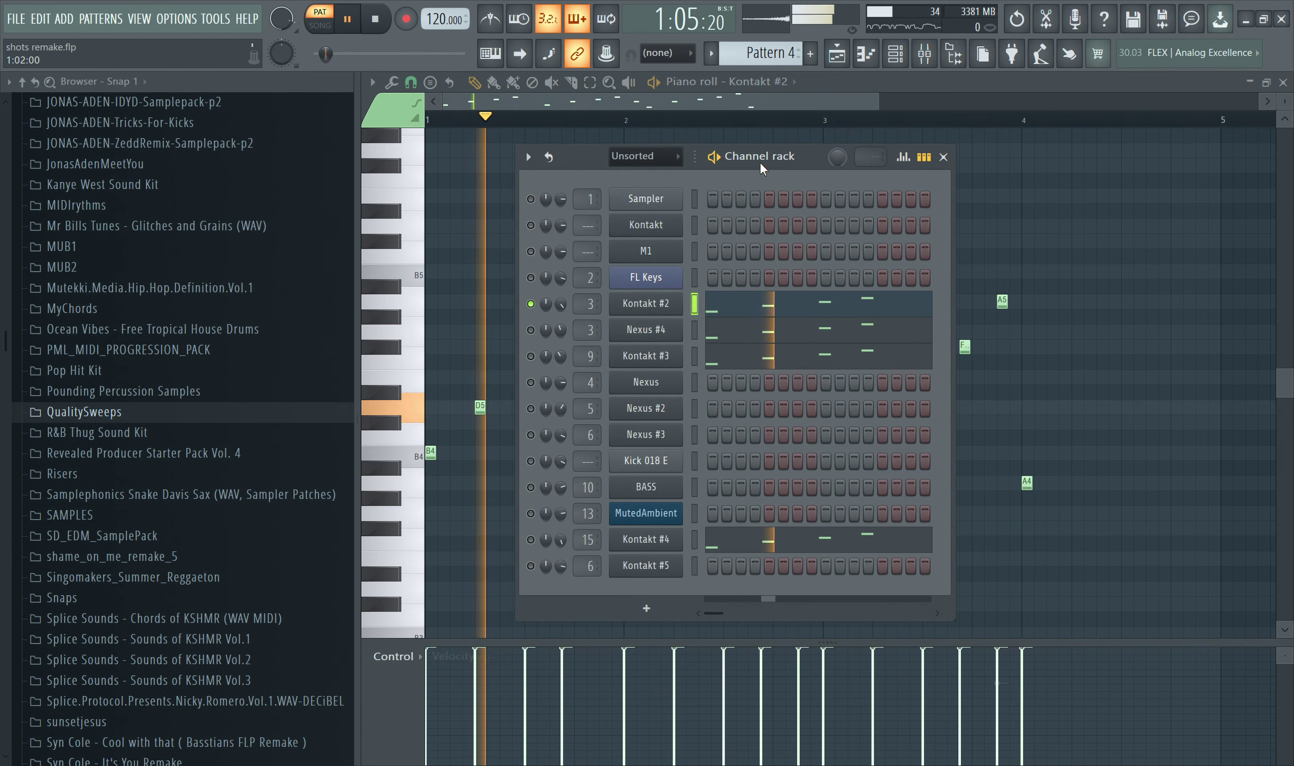
- Inspect the effects on the Kontakt #2 mixer track: both WaveShell plugins, FabFilter Pro-Q 3, Kickstart and SSL Native X-EQ 2
{"action": "left_click", "coordinate": [925, 54]}
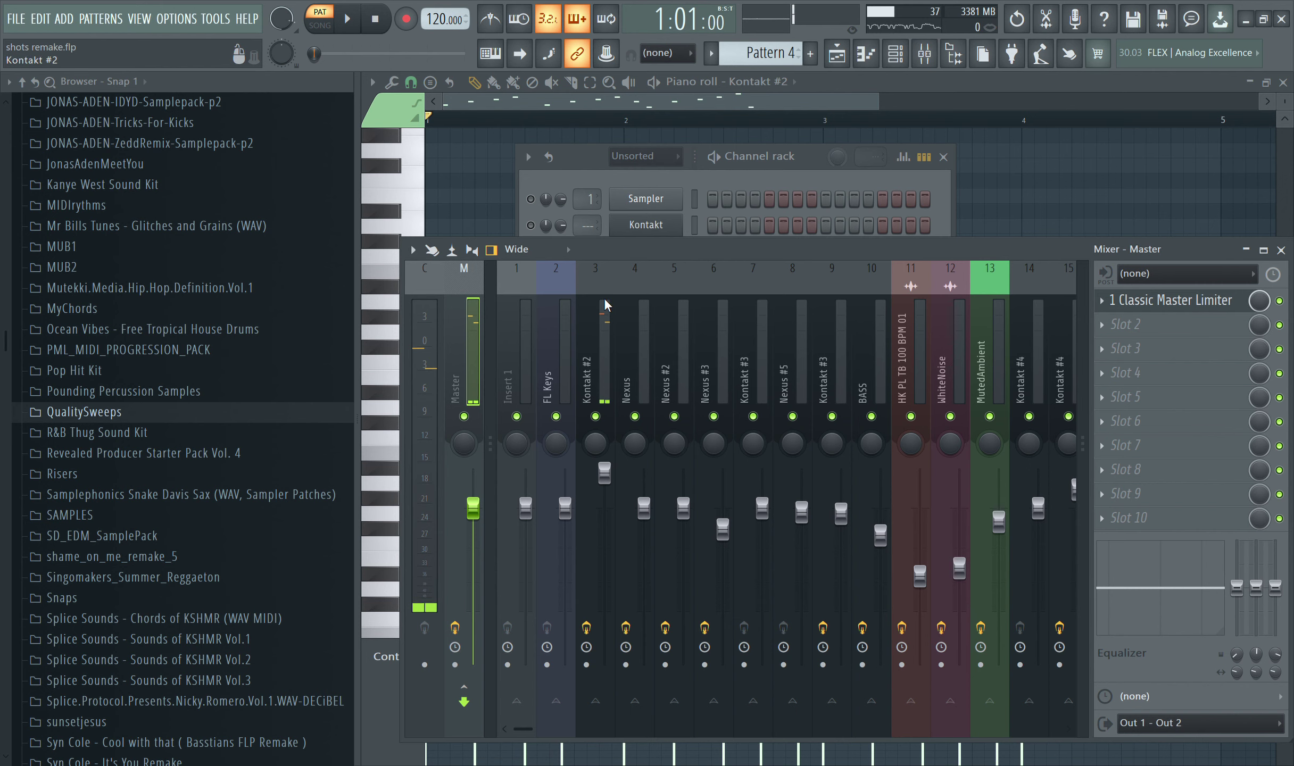
{"action": "left_click", "coordinate": [1170, 302]}
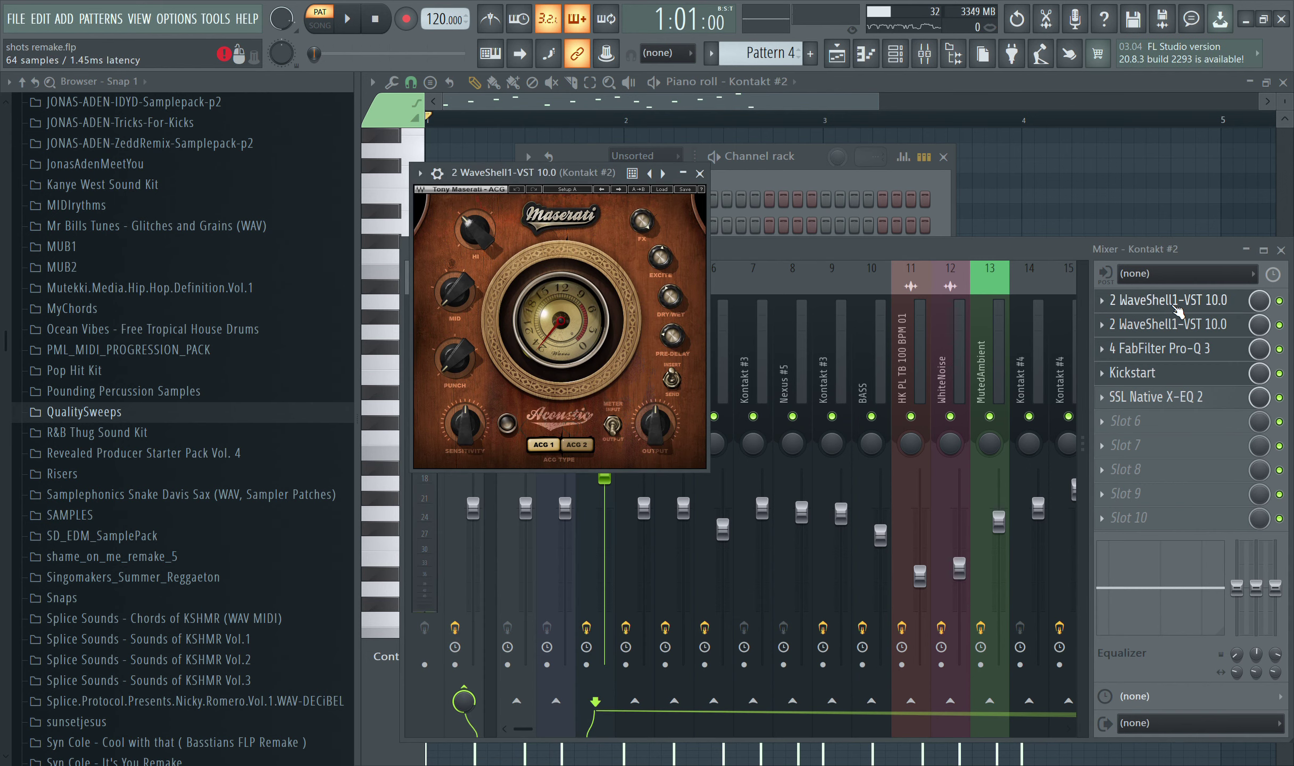
{"action": "left_click", "coordinate": [1172, 325]}
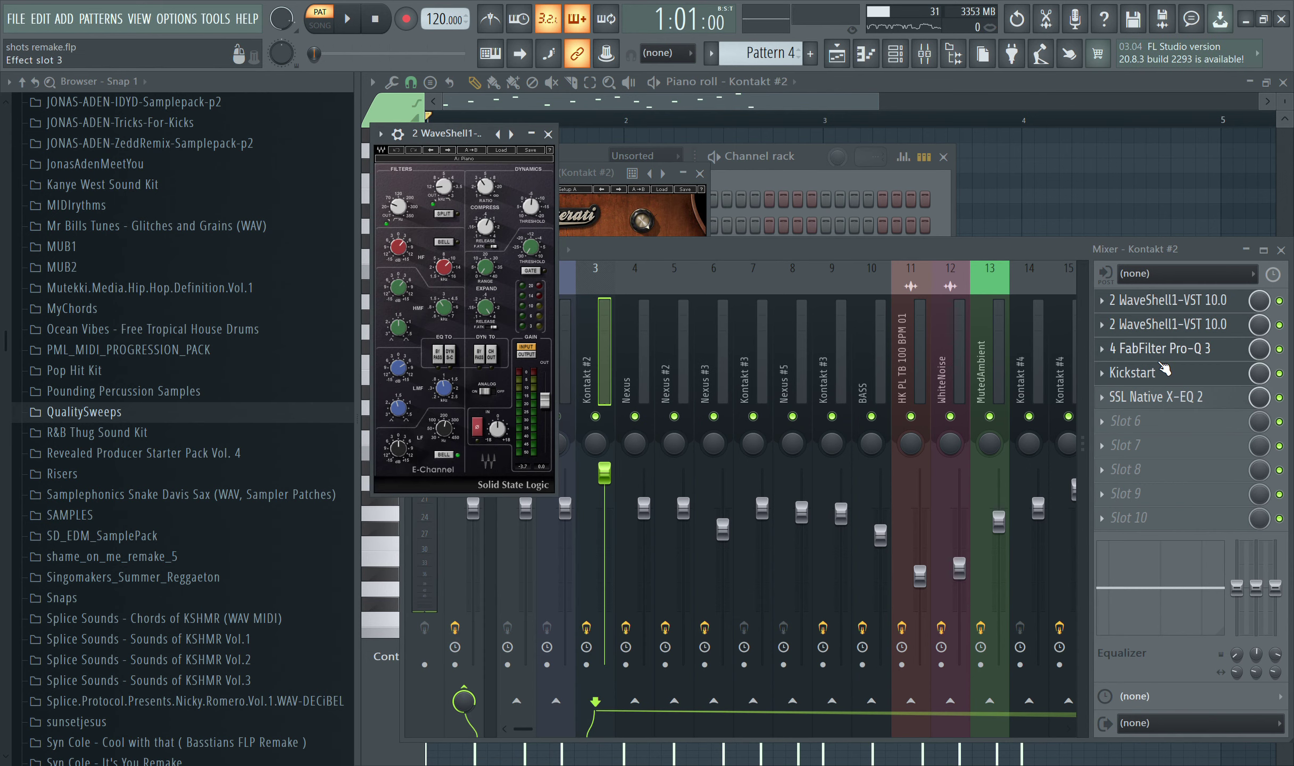
{"action": "left_click", "coordinate": [1161, 359]}
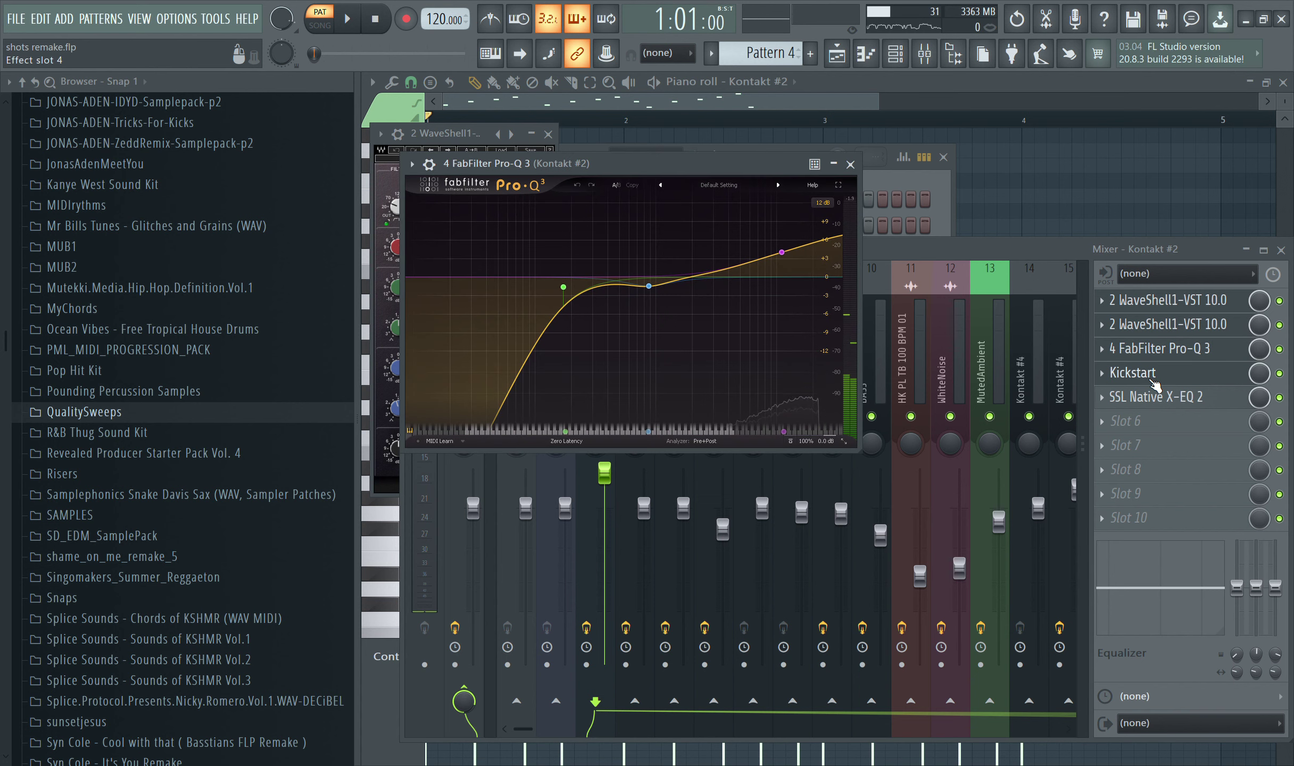
{"action": "left_click", "coordinate": [1151, 376]}
{"action": "left_click", "coordinate": [1153, 399]}
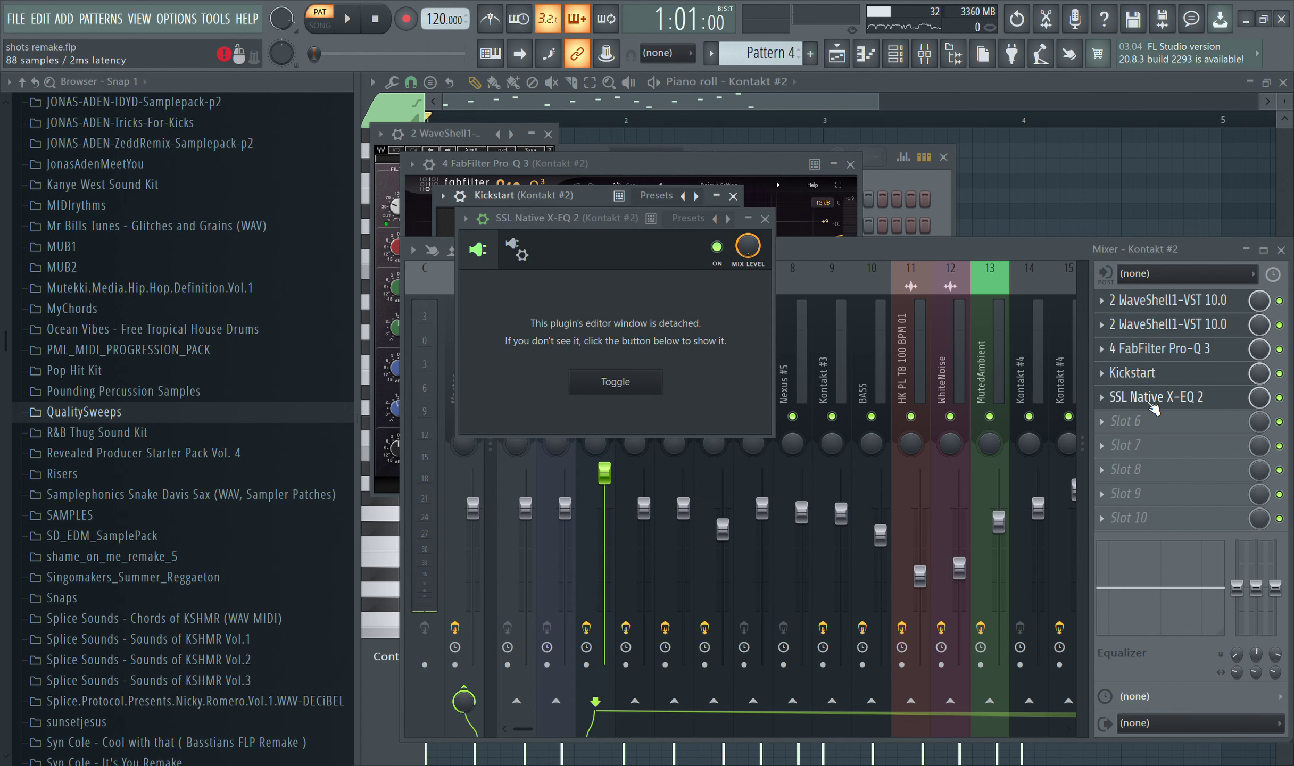
- Play the pattern with Nexus #4 soloed, and check the Symphobia string patch loaded in Kontakt #2
{"action": "left_click", "coordinate": [889, 180]}
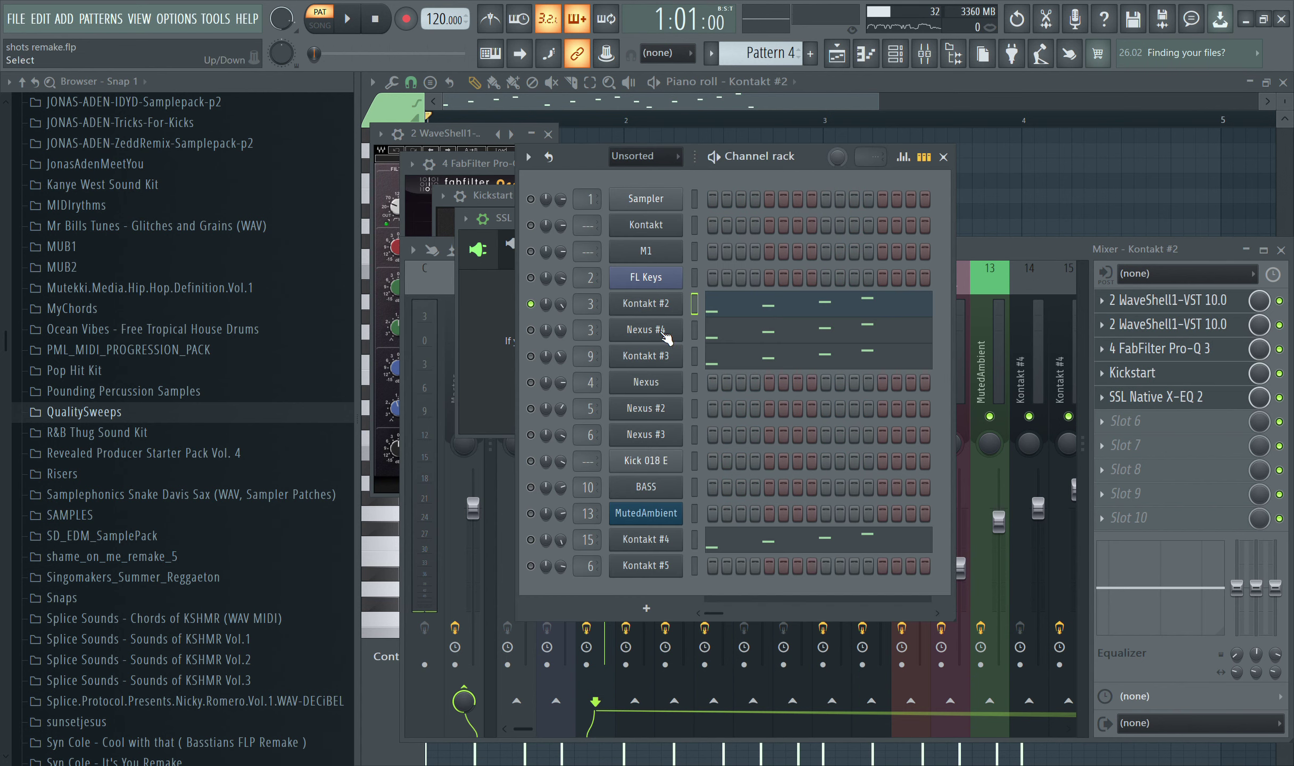
{"action": "key", "text": "space"}
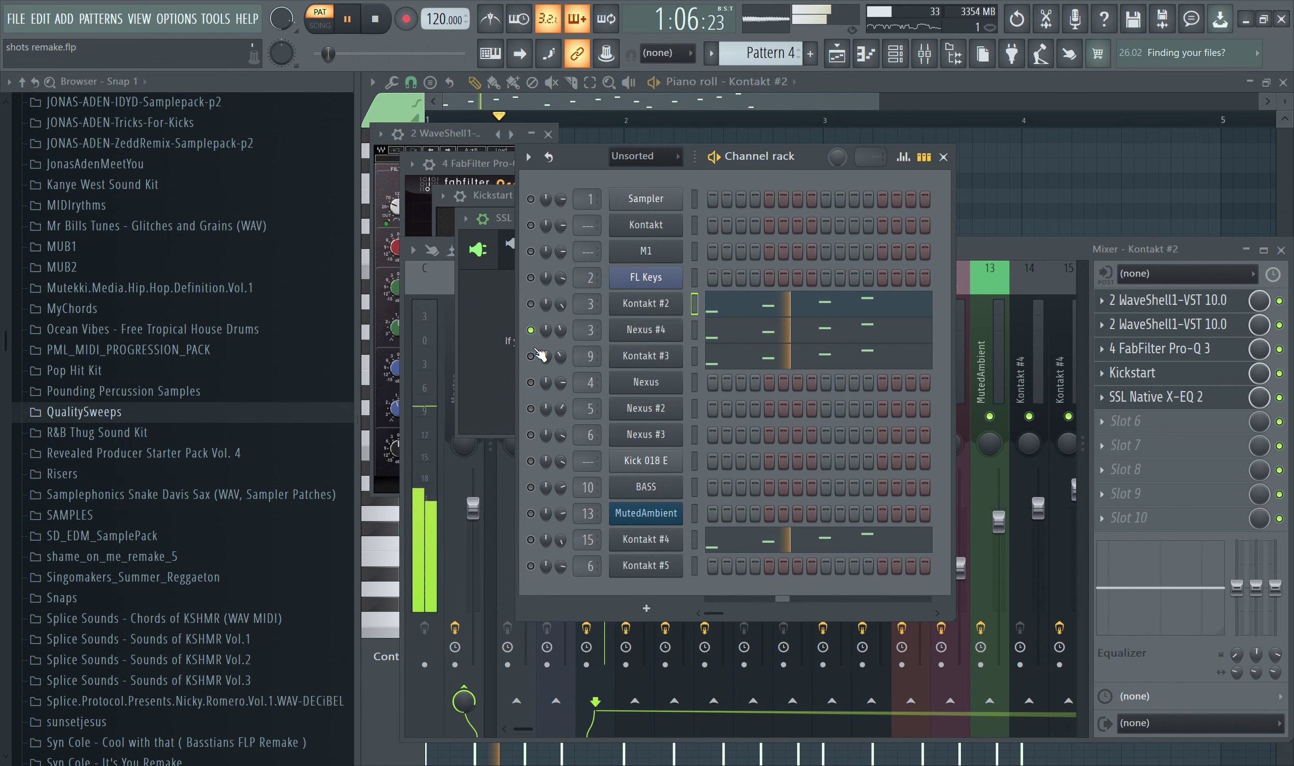
{"action": "left_click", "coordinate": [659, 306]}
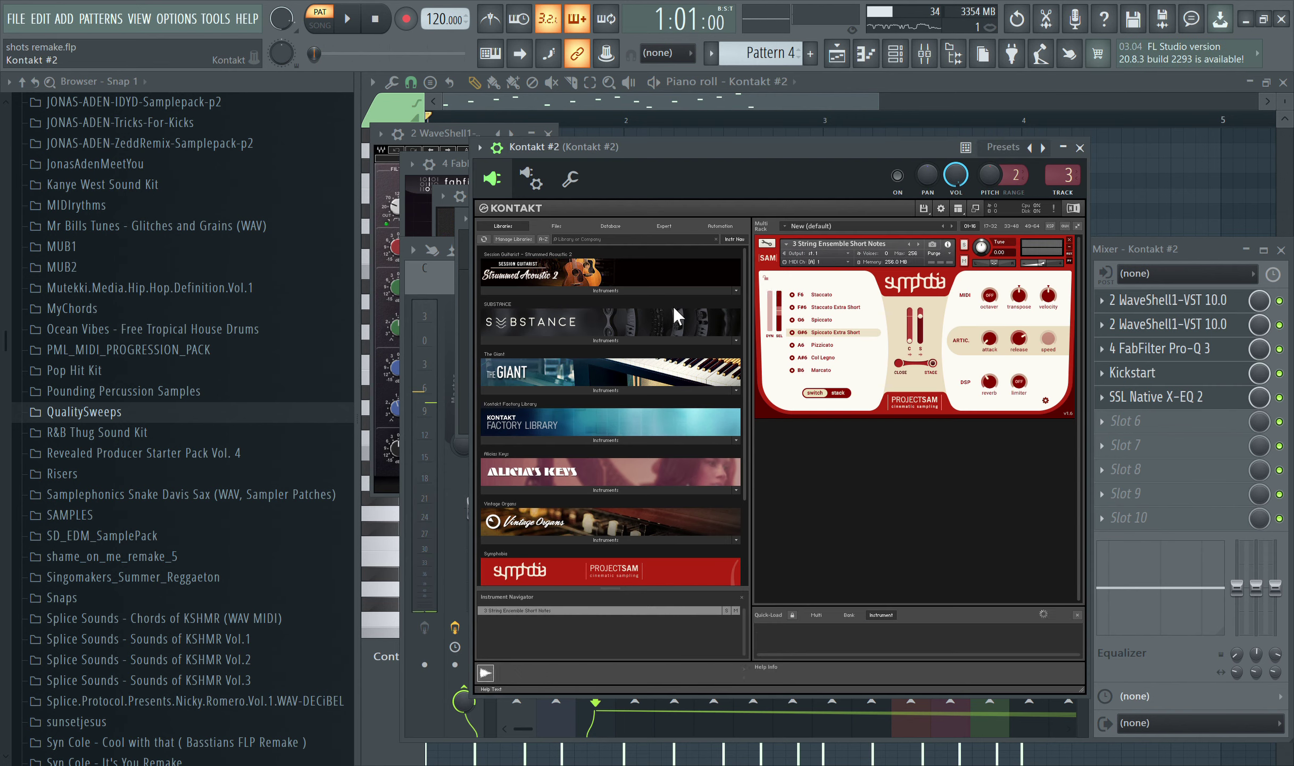
{"action": "left_click_drag", "start_coordinate": [913, 154], "coordinate": [806, 206]}
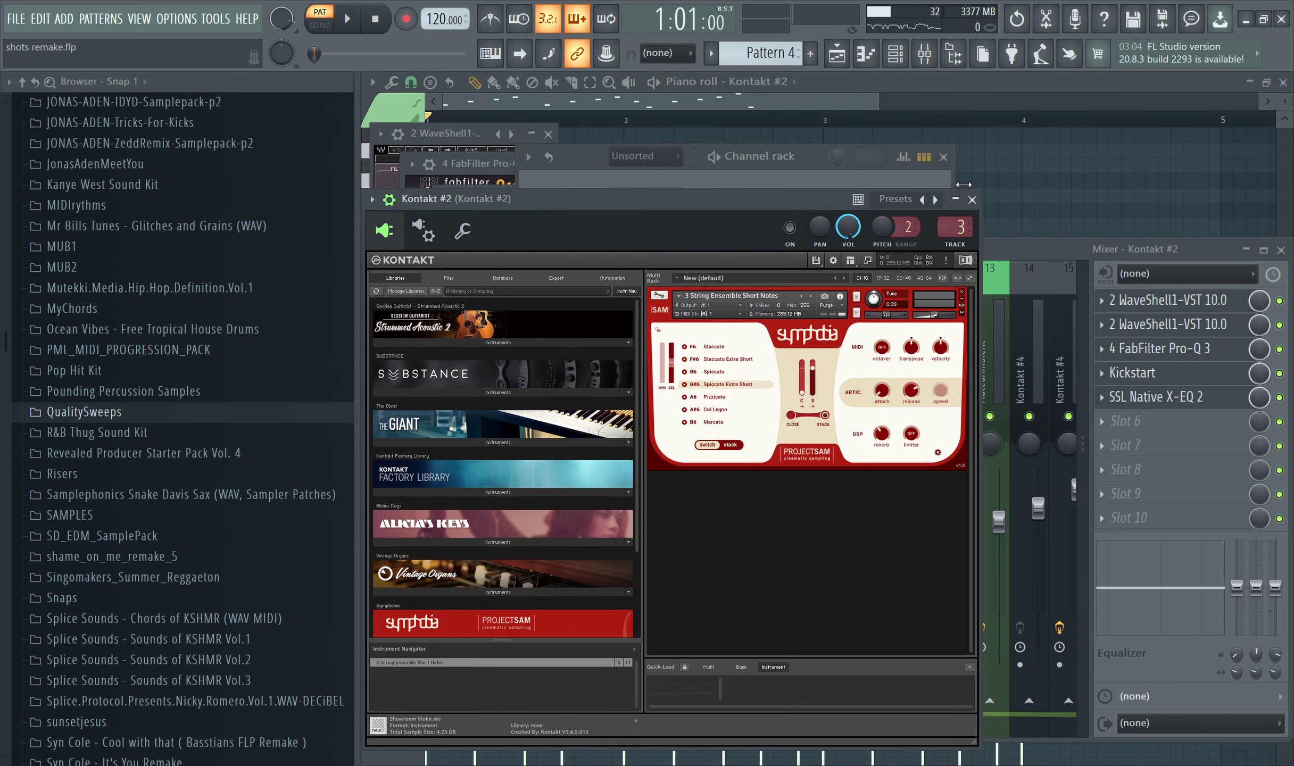
{"action": "left_click", "coordinate": [972, 200]}
- Listen to the soloed Nexus #4 layer again and view its instrument plugin
{"action": "key", "text": "space"}
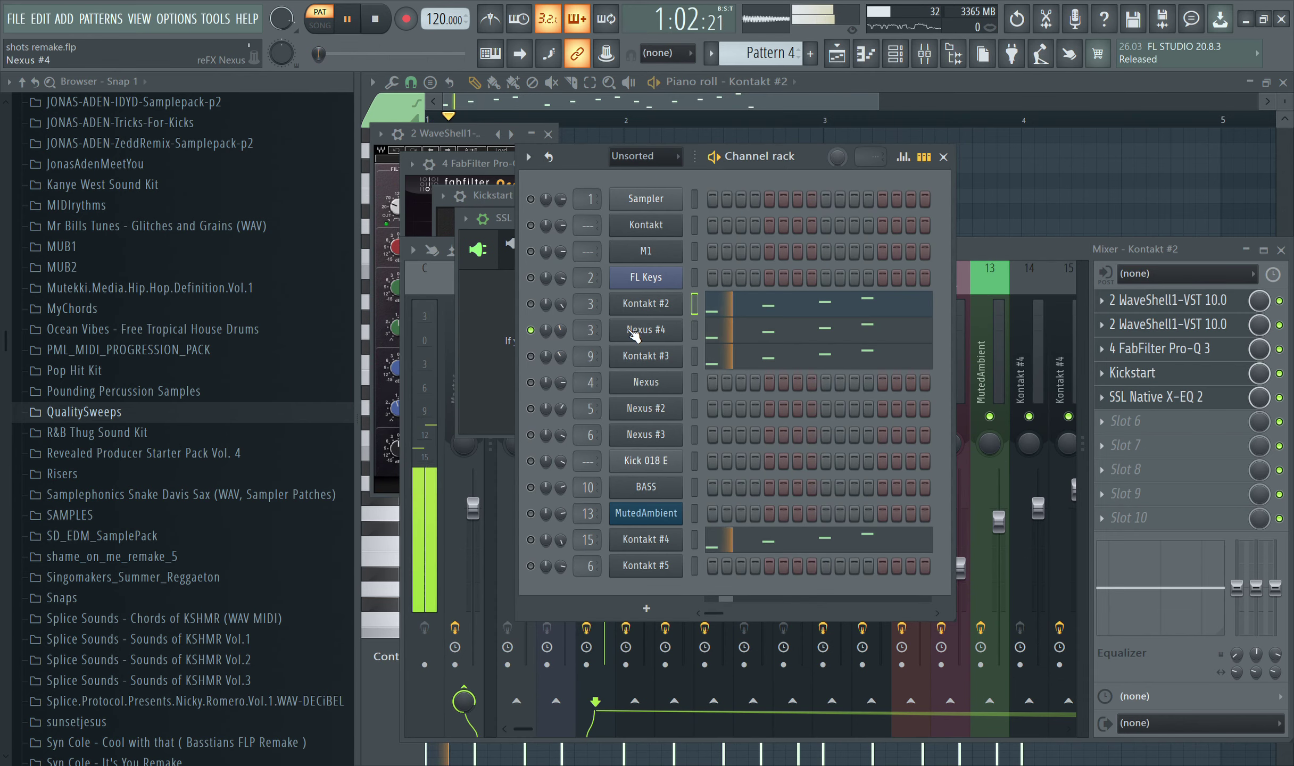
{"action": "left_click", "coordinate": [645, 330]}
{"action": "left_click", "coordinate": [898, 142]}
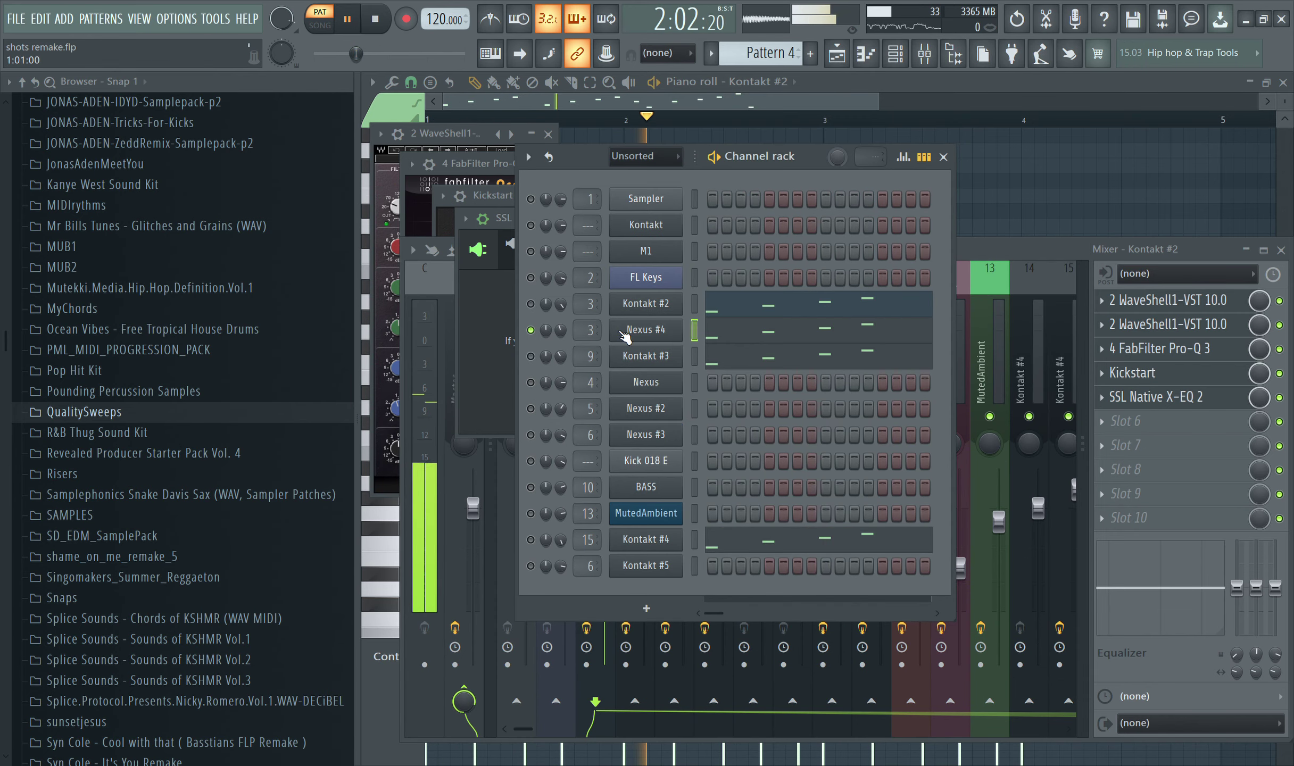
- Solo Kontakt #3, listen to it and check its Symphobia strings with brass patch in the instrument window
{"action": "left_click", "coordinate": [636, 362]}
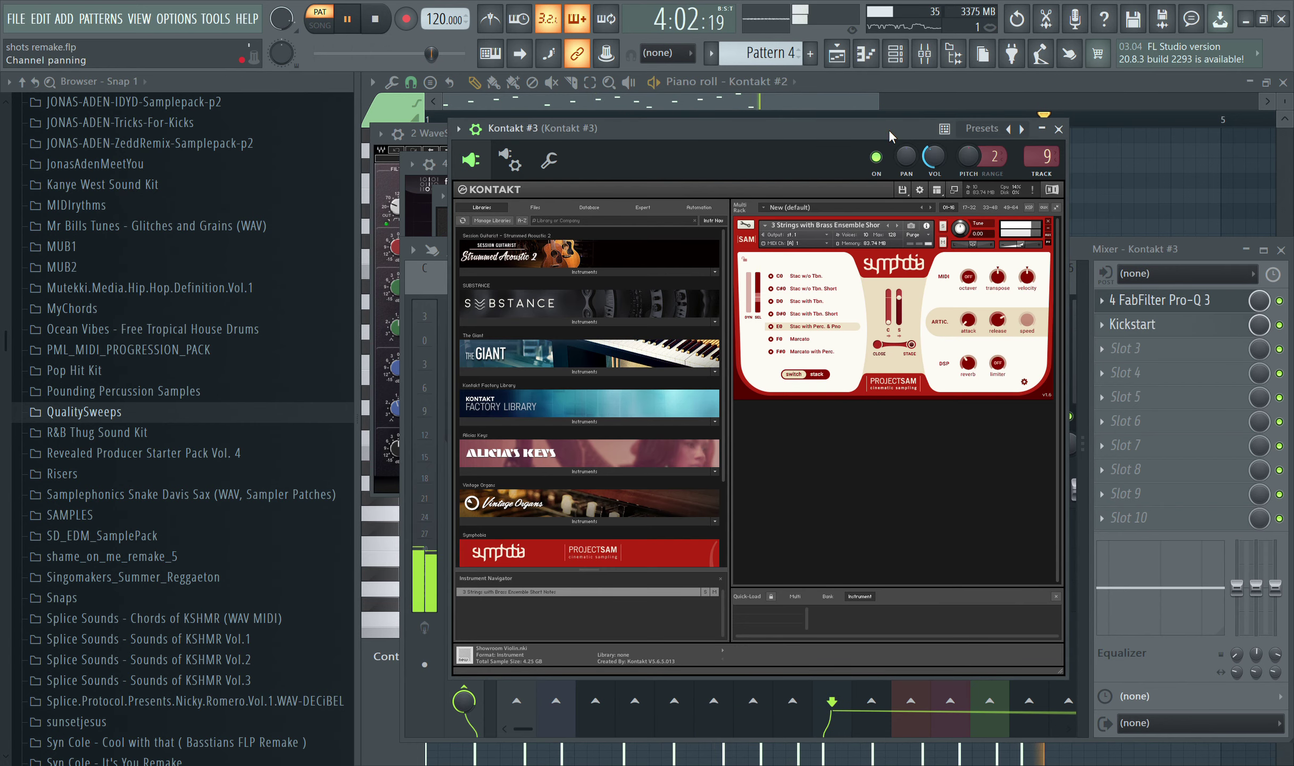
{"action": "left_click_drag", "start_coordinate": [890, 133], "coordinate": [978, 187]}
{"action": "left_click", "coordinate": [1000, 187]}
{"action": "key", "text": "space"}
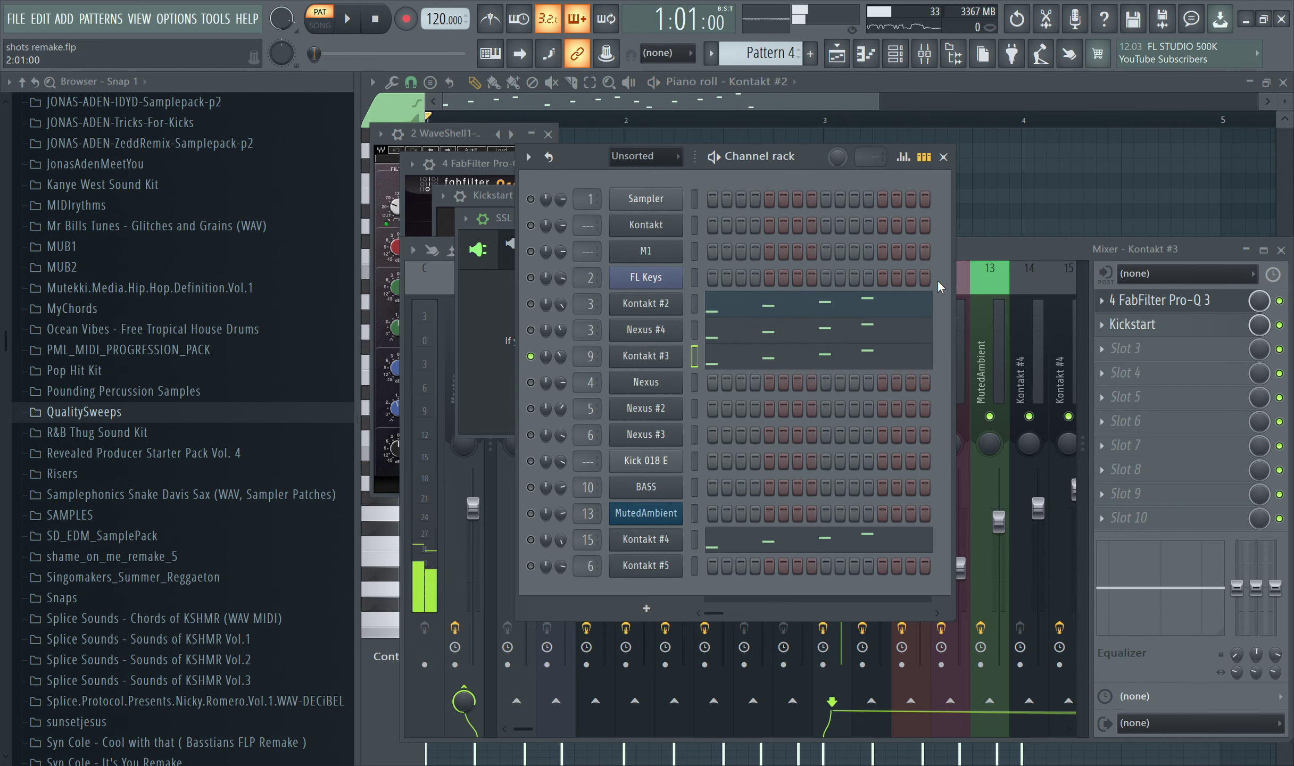
- Inspect FabFilter Pro-Q 3 and Kickstart on the Kontakt #3 mixer track while the pattern plays
{"action": "left_click", "coordinate": [964, 256]}
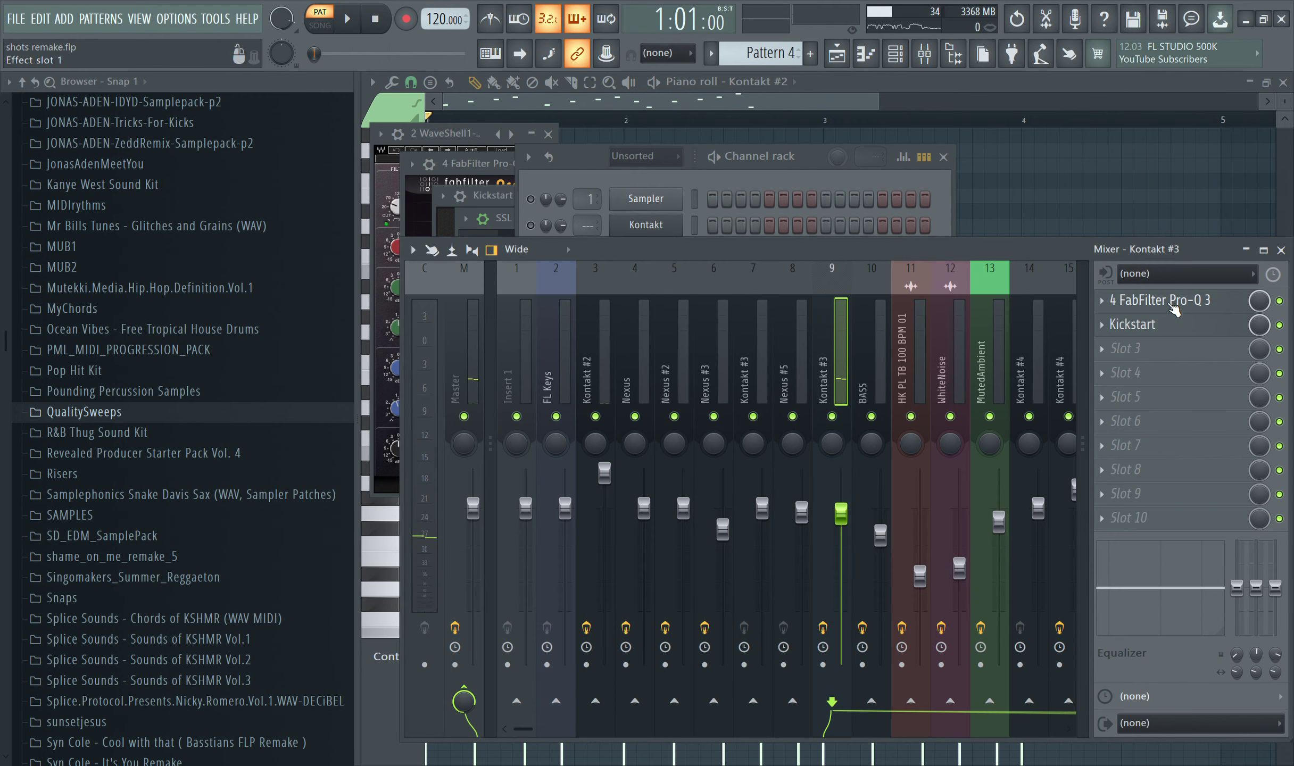
{"action": "left_click", "coordinate": [1174, 310]}
{"action": "key", "text": "space"}
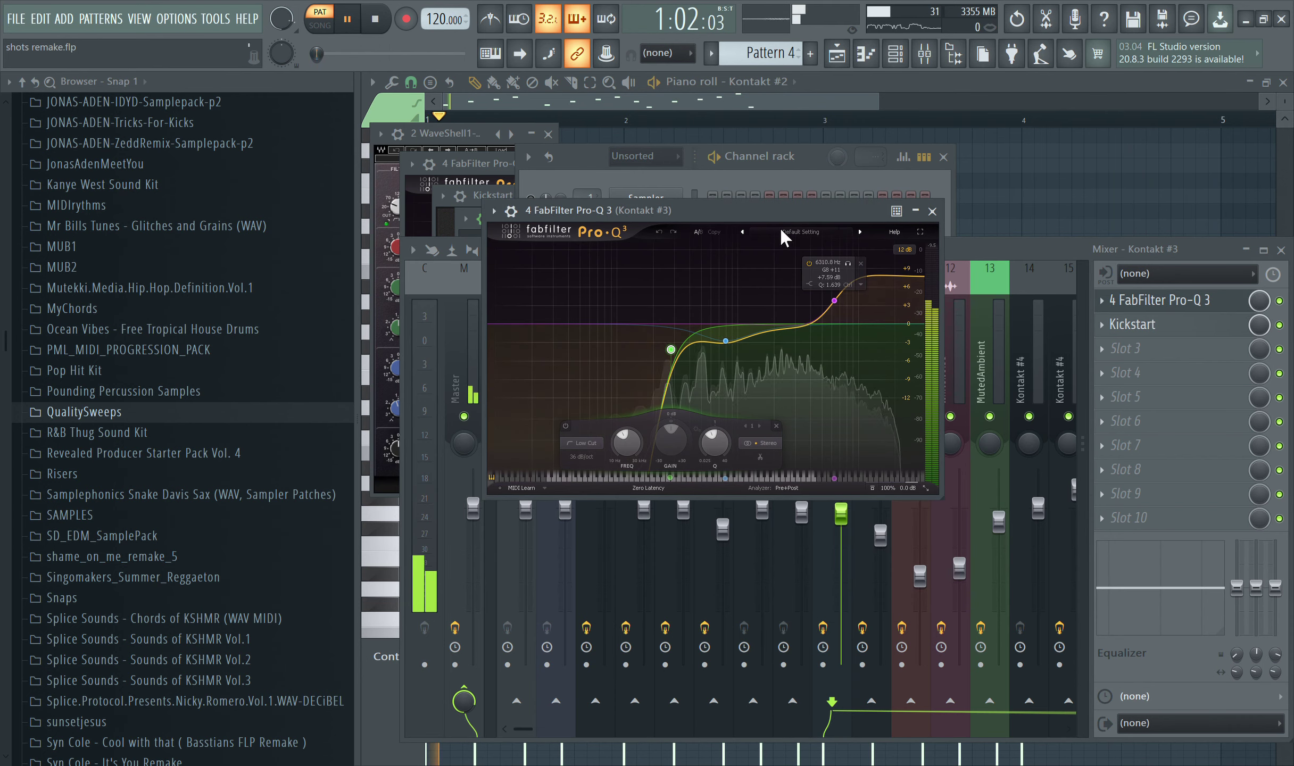
{"action": "left_click", "coordinate": [932, 211]}
{"action": "left_click", "coordinate": [1119, 325]}
{"action": "left_click", "coordinate": [1120, 324]}
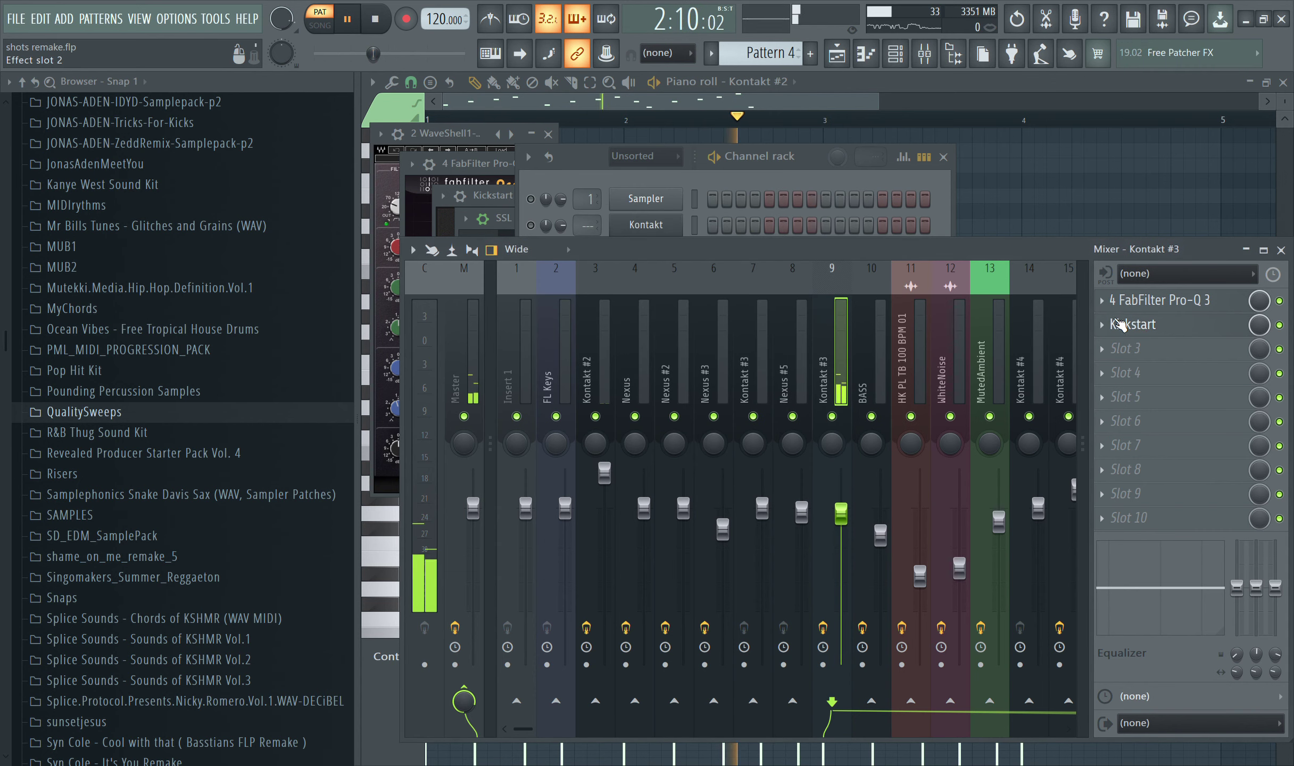
- Solo the Kontakt #4 channel, play the pattern and show its mixer track 15
{"action": "key", "text": "F6"}
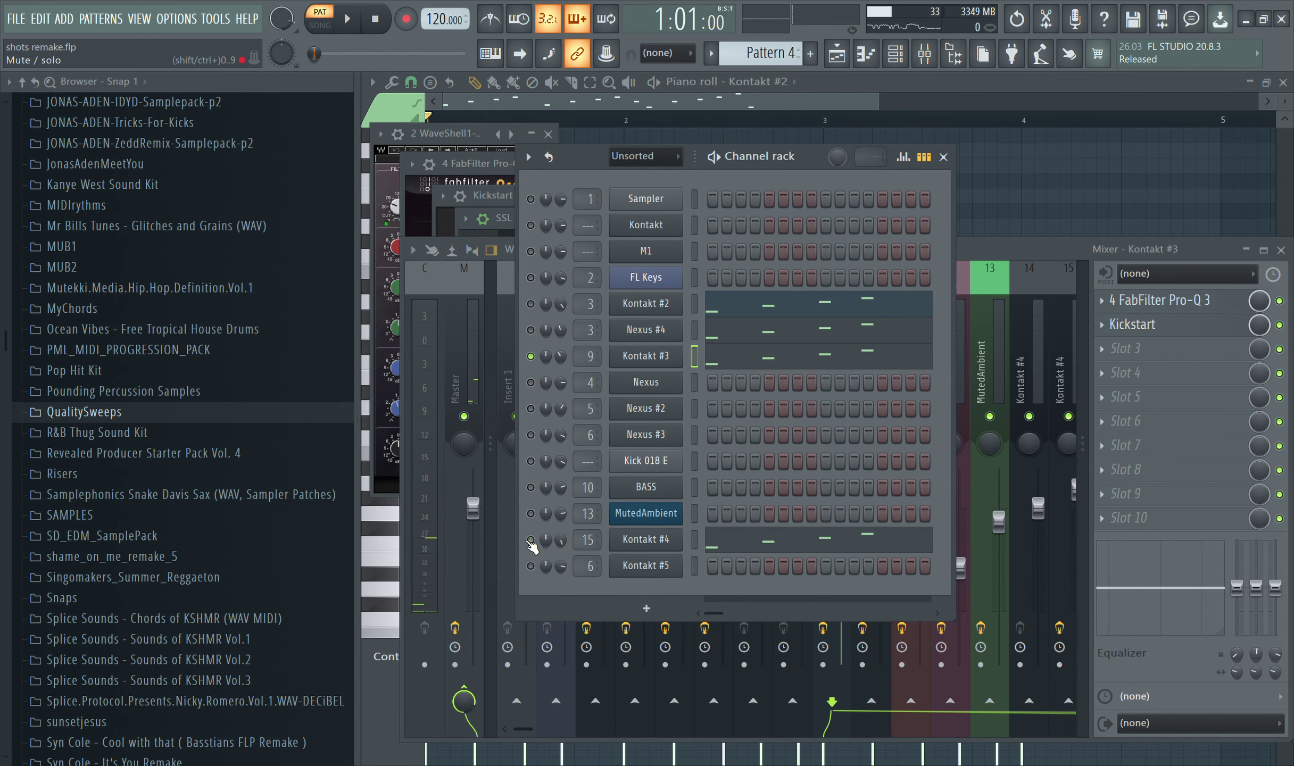
{"action": "left_click", "coordinate": [987, 246]}
{"action": "left_click", "coordinate": [958, 319]}
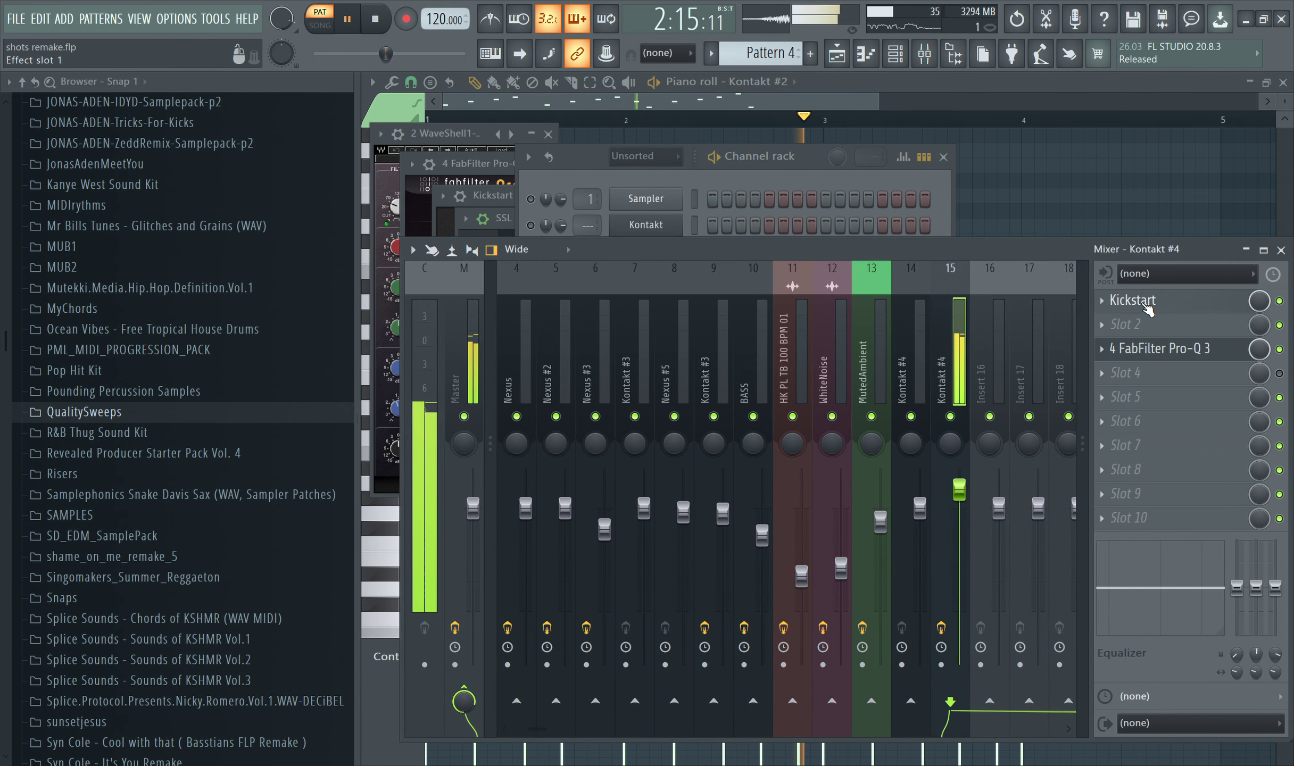
- Open Kickstart and FabFilter Pro-Q 3 on Kontakt #4, and add an EQ band of about -1.31 dB near 1182 Hz
{"action": "left_click", "coordinate": [1144, 300]}
{"action": "left_click", "coordinate": [1142, 355]}
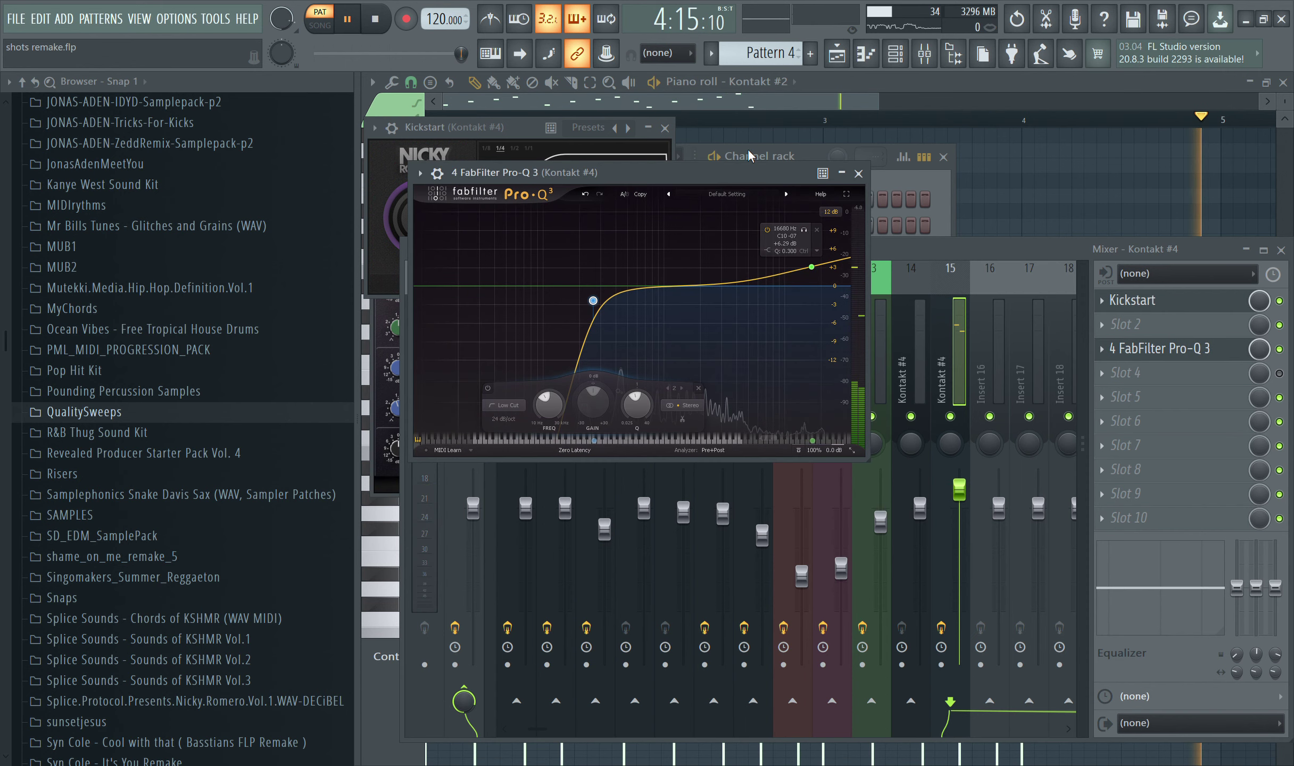
{"action": "left_click_drag", "start_coordinate": [673, 290], "coordinate": [672, 296]}
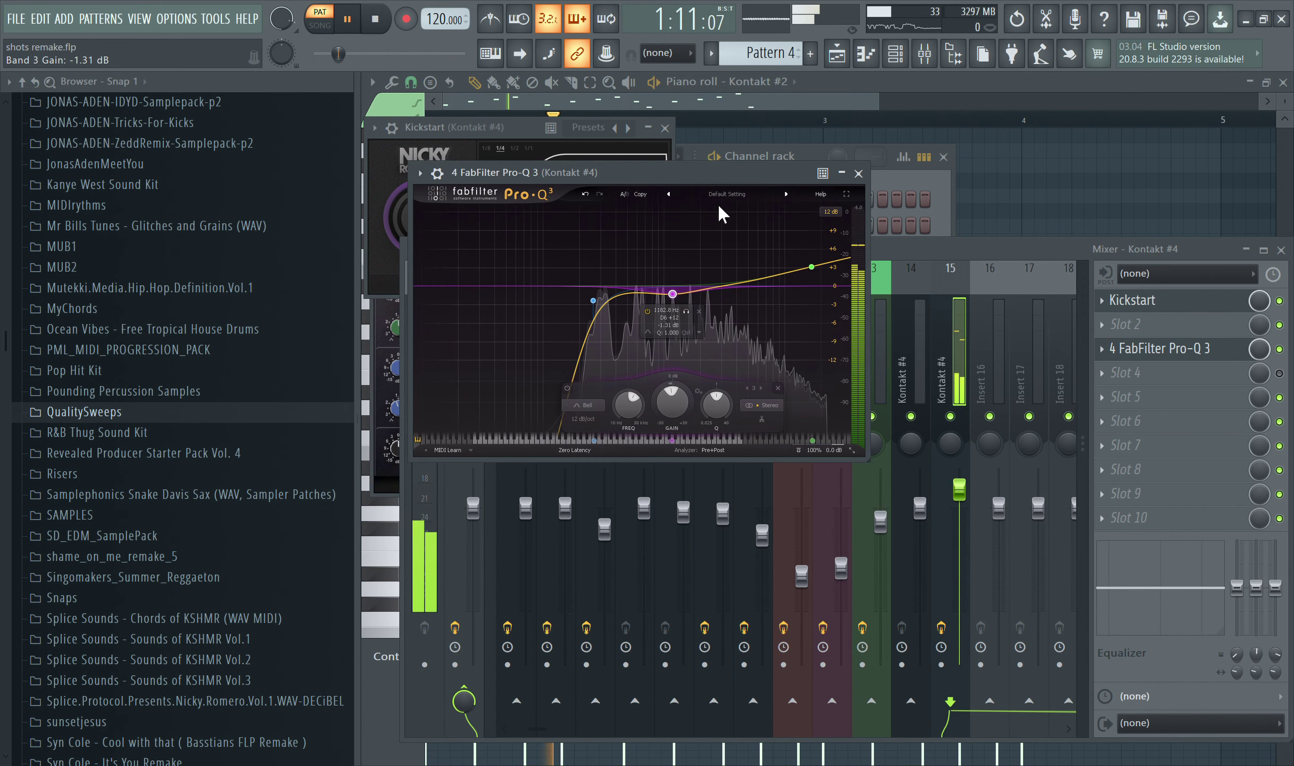
- View the Showroom Violin instrument loaded in Kontakt #4 and close its window
{"action": "left_click", "coordinate": [745, 160]}
{"action": "left_click", "coordinate": [648, 542]}
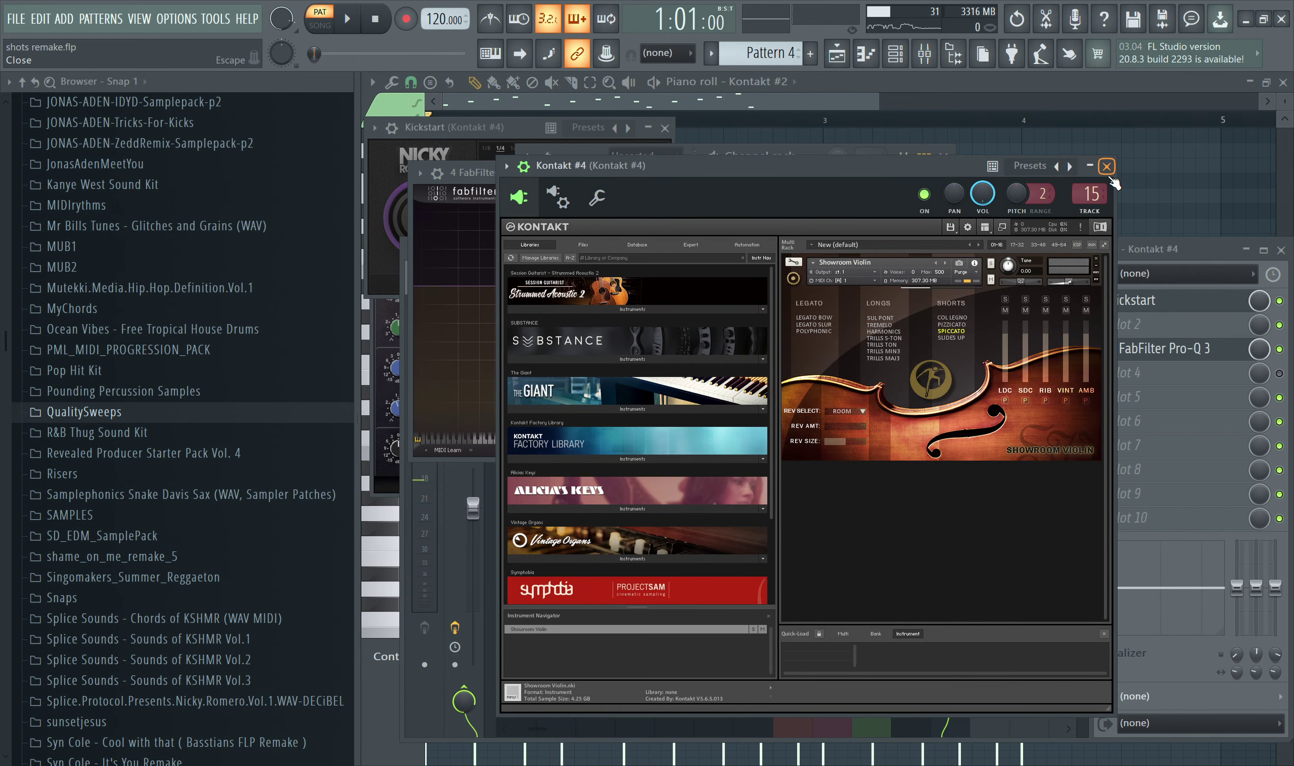
{"action": "left_click", "coordinate": [1107, 168]}
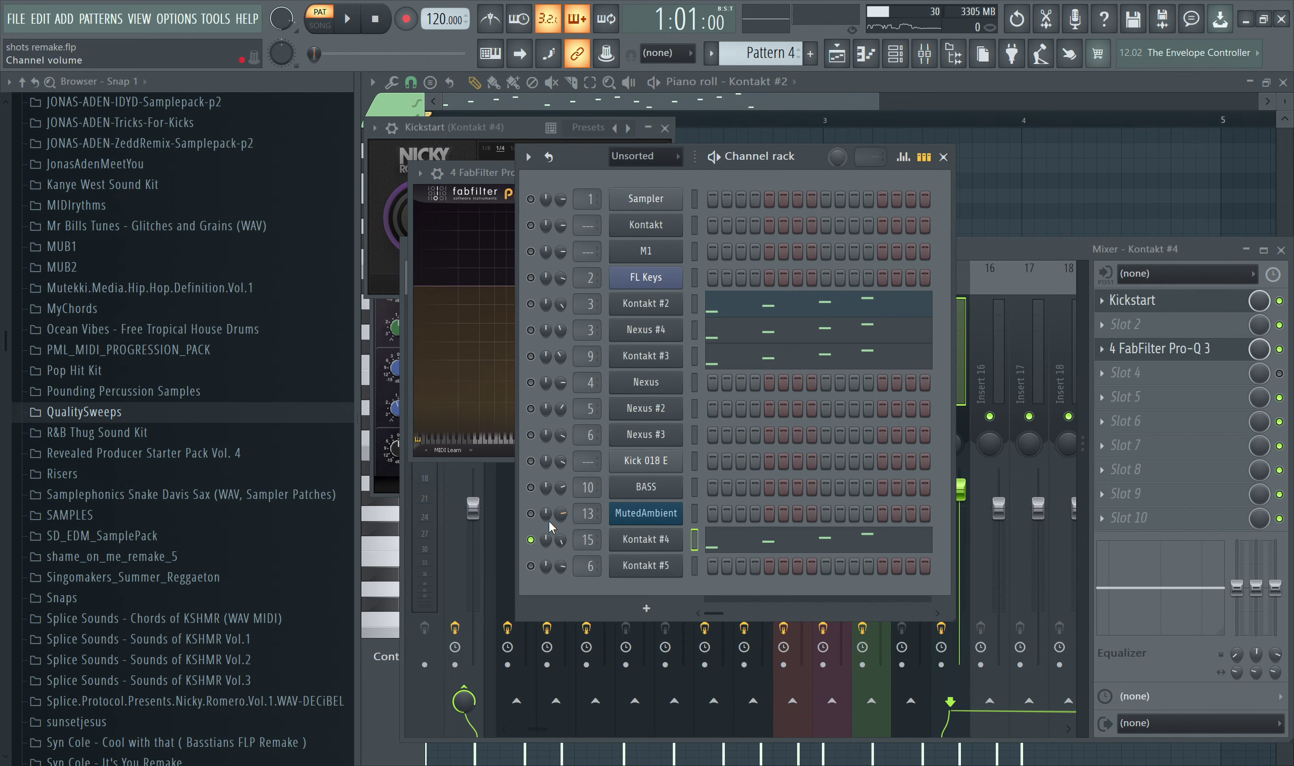
- Unsolo Kontakt #4 to enable all channels, and play the Pattern 4 layers together
{"action": "right_click", "coordinate": [531, 539]}
{"action": "key", "text": "space"}
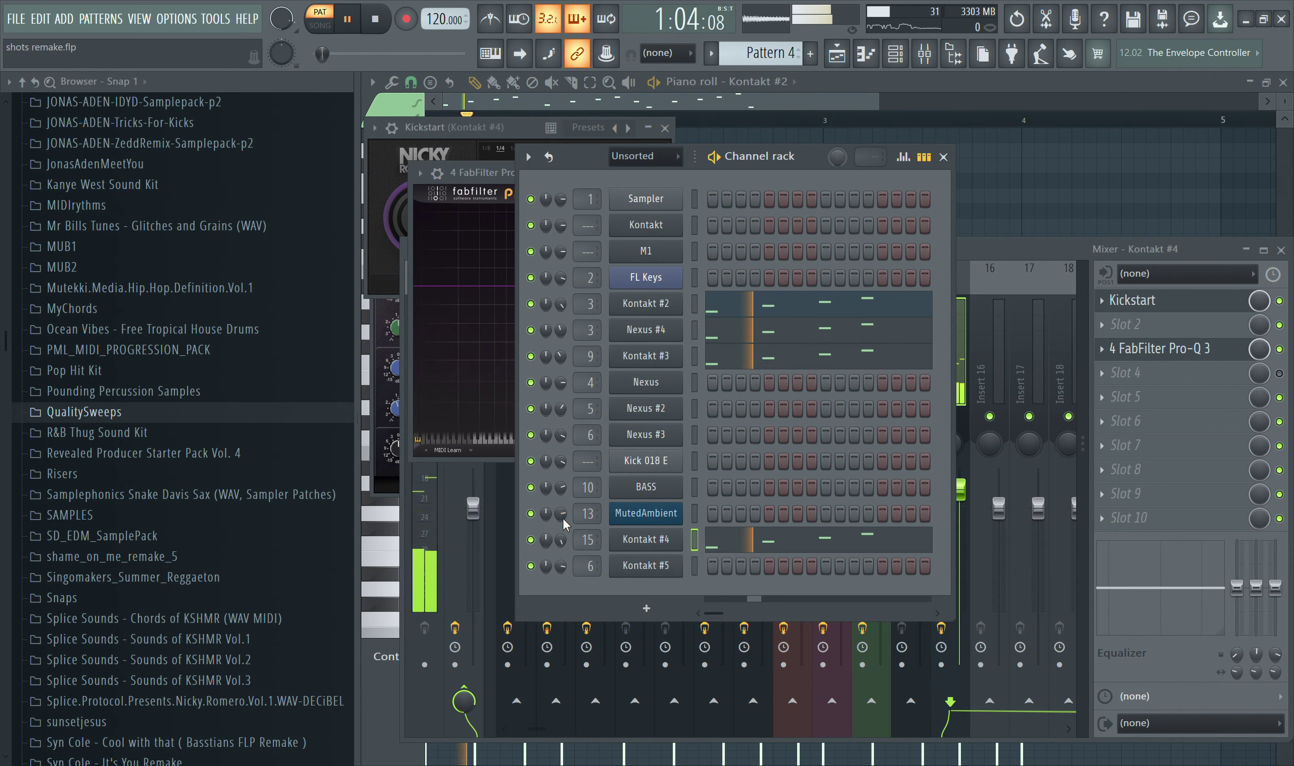
- Check the mixer levels over the playlist, stop playback and open the first Pattern 1 clip on Track 5 in the piano roll
{"action": "left_click", "coordinate": [846, 65]}
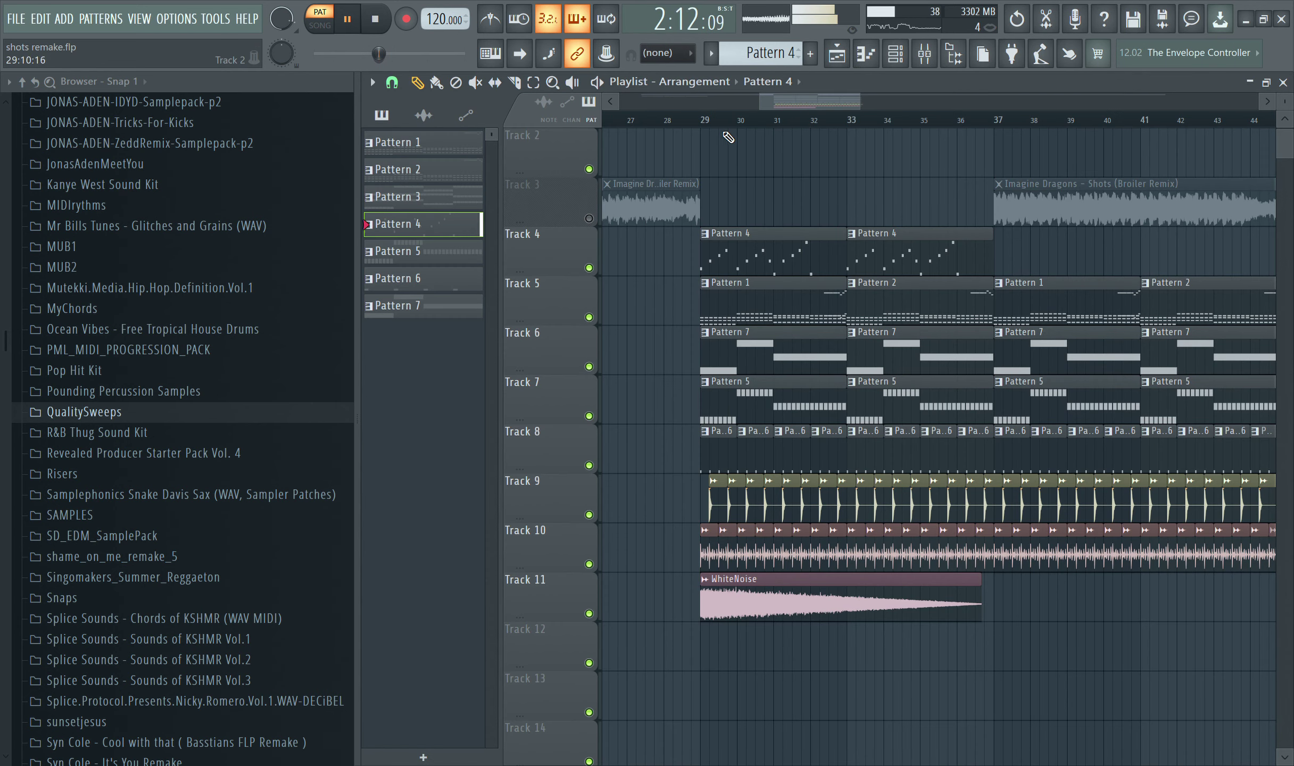
{"action": "left_click", "coordinate": [915, 63]}
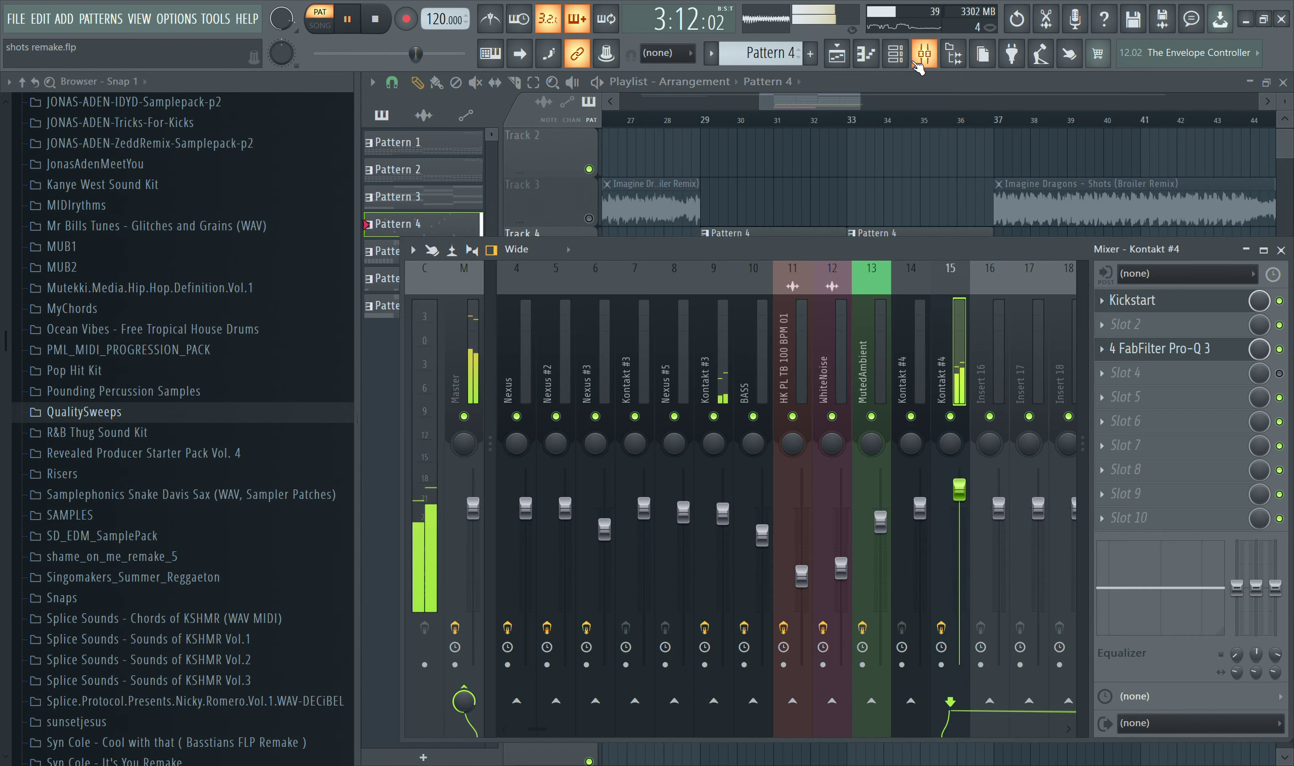
{"action": "left_click", "coordinate": [919, 61]}
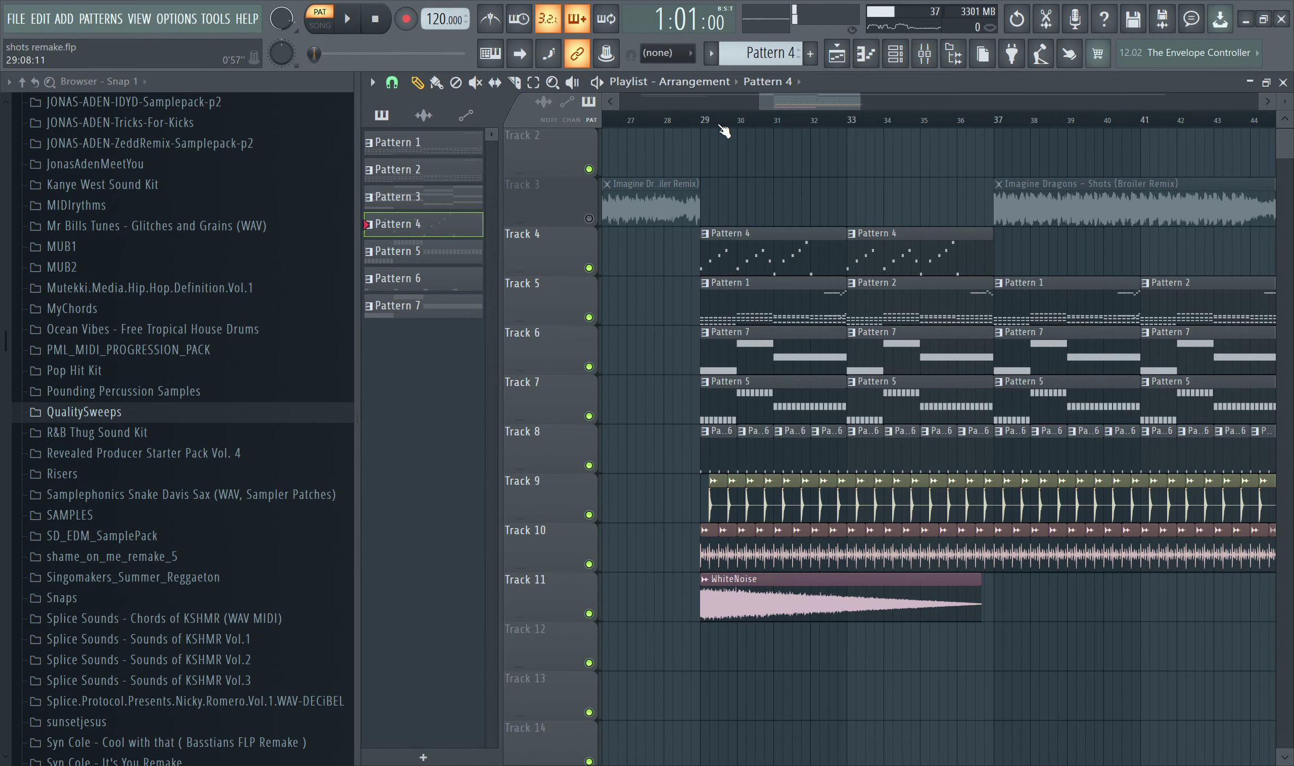
{"action": "double_click", "coordinate": [746, 319]}
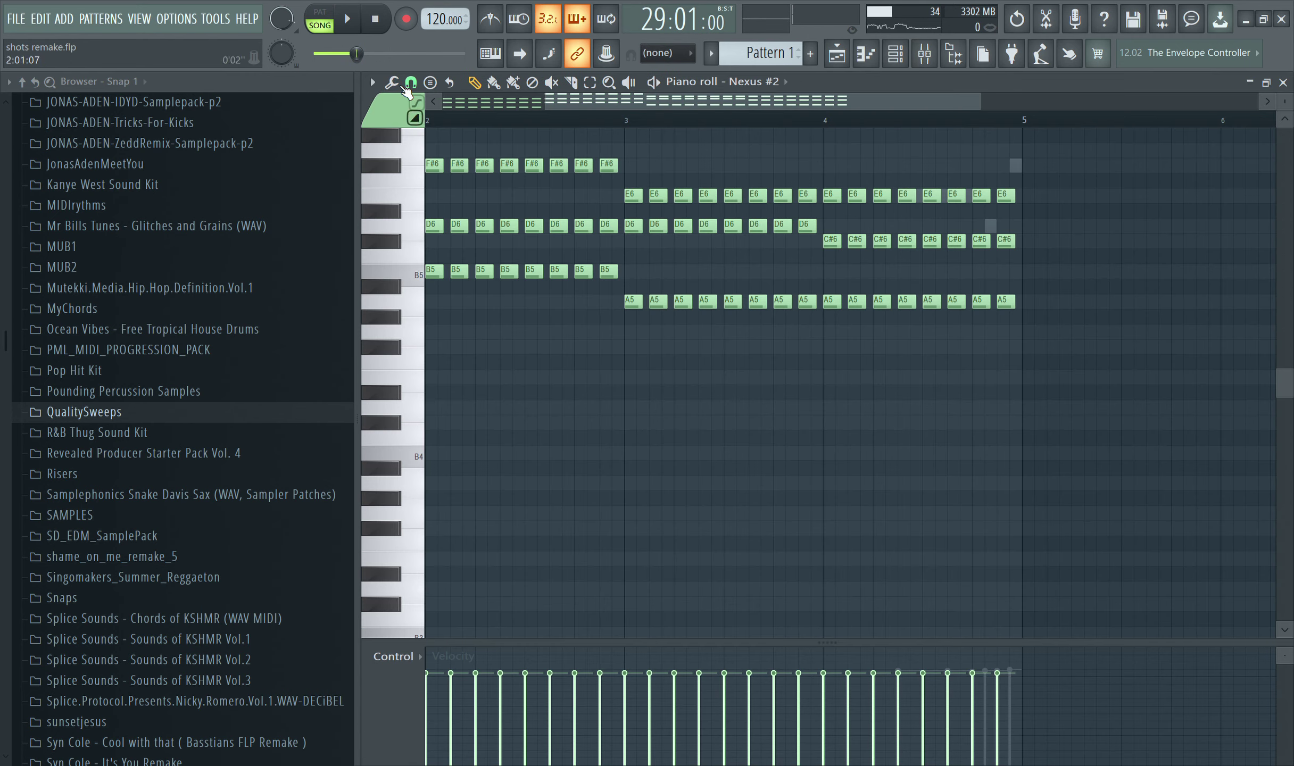
- Play Pattern 1 in pattern mode and review the Nexus #2 chord notes in the piano roll, then stop playback
{"action": "left_click", "coordinate": [322, 17]}
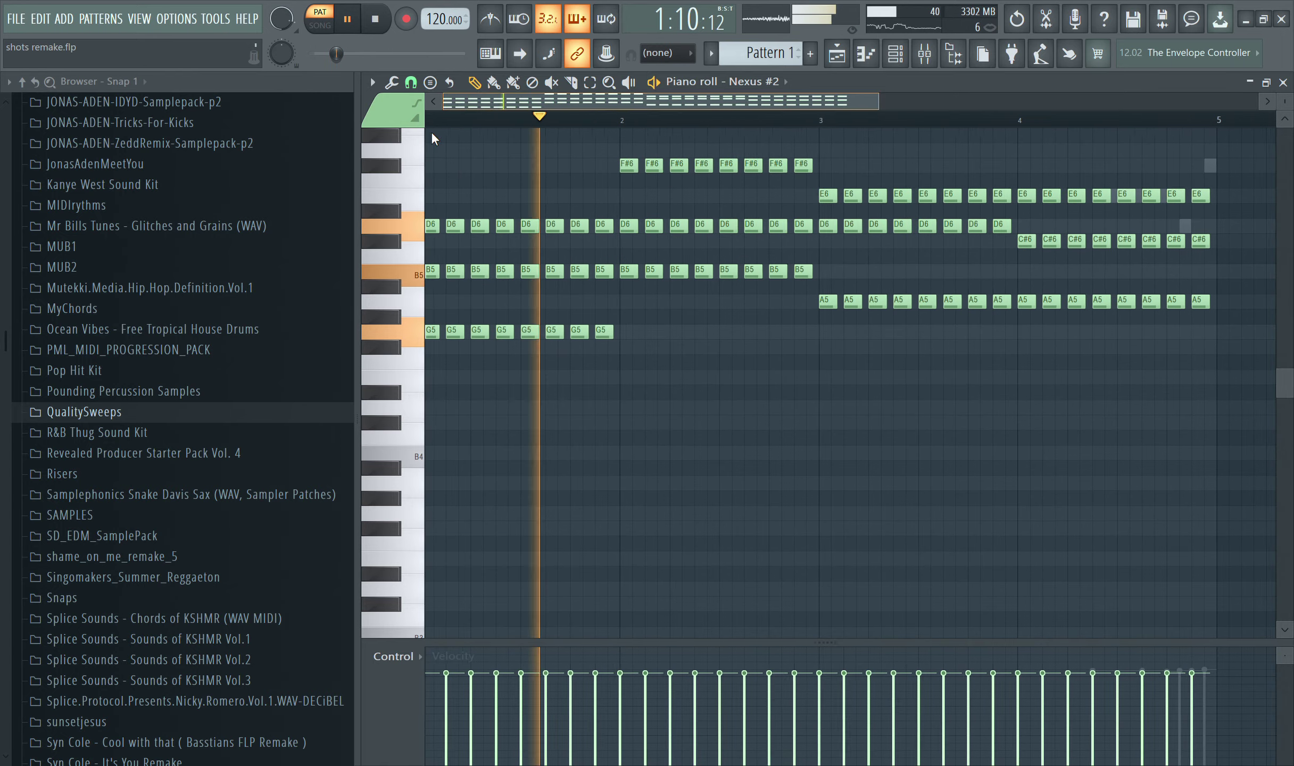
{"action": "scroll", "coordinate": [603, 133], "scroll_direction": "up", "scroll_amount": 3}
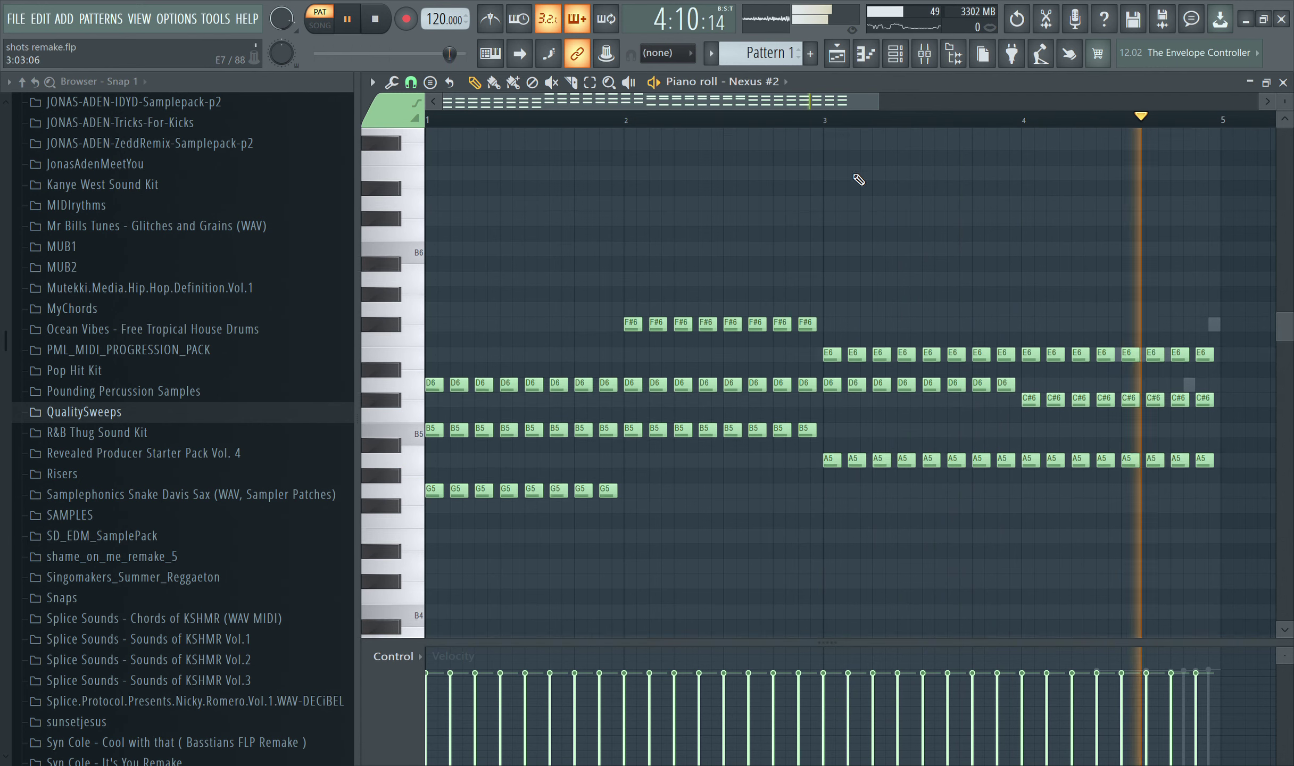
{"action": "scroll", "coordinate": [878, 197], "scroll_direction": "up", "scroll_amount": 6}
{"action": "key", "text": "space"}
- Solo Nexus #2 in the channel rack during playback, view its PN Dream Piano preset and close the instrument
{"action": "left_click", "coordinate": [890, 63]}
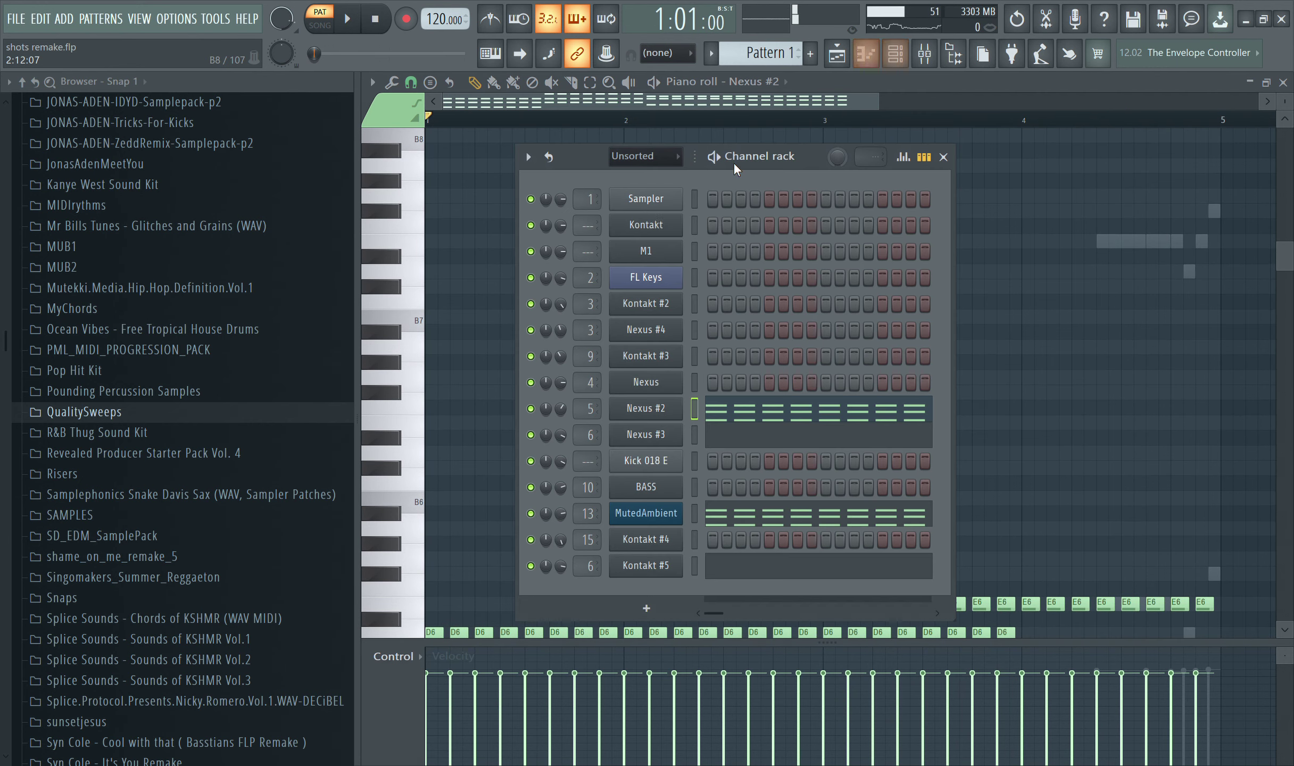
{"action": "key", "text": "space"}
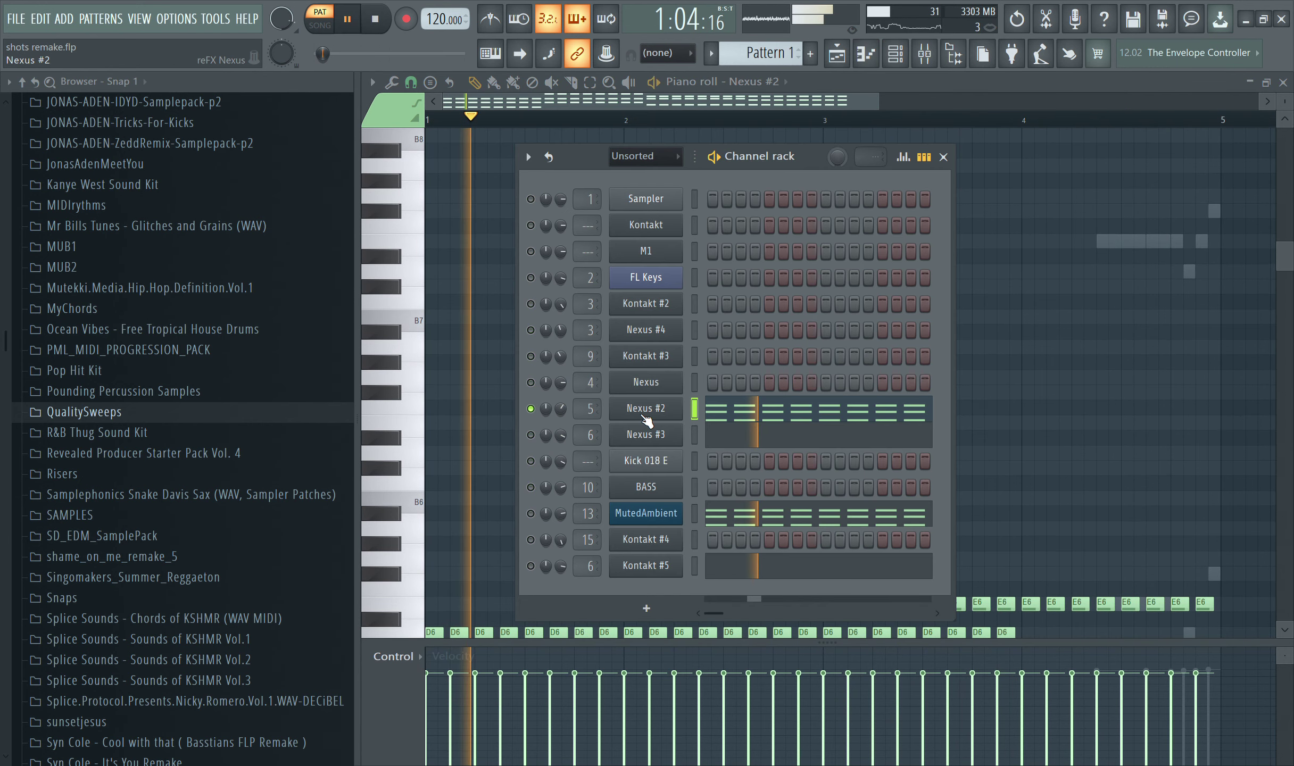
{"action": "left_click", "coordinate": [678, 408]}
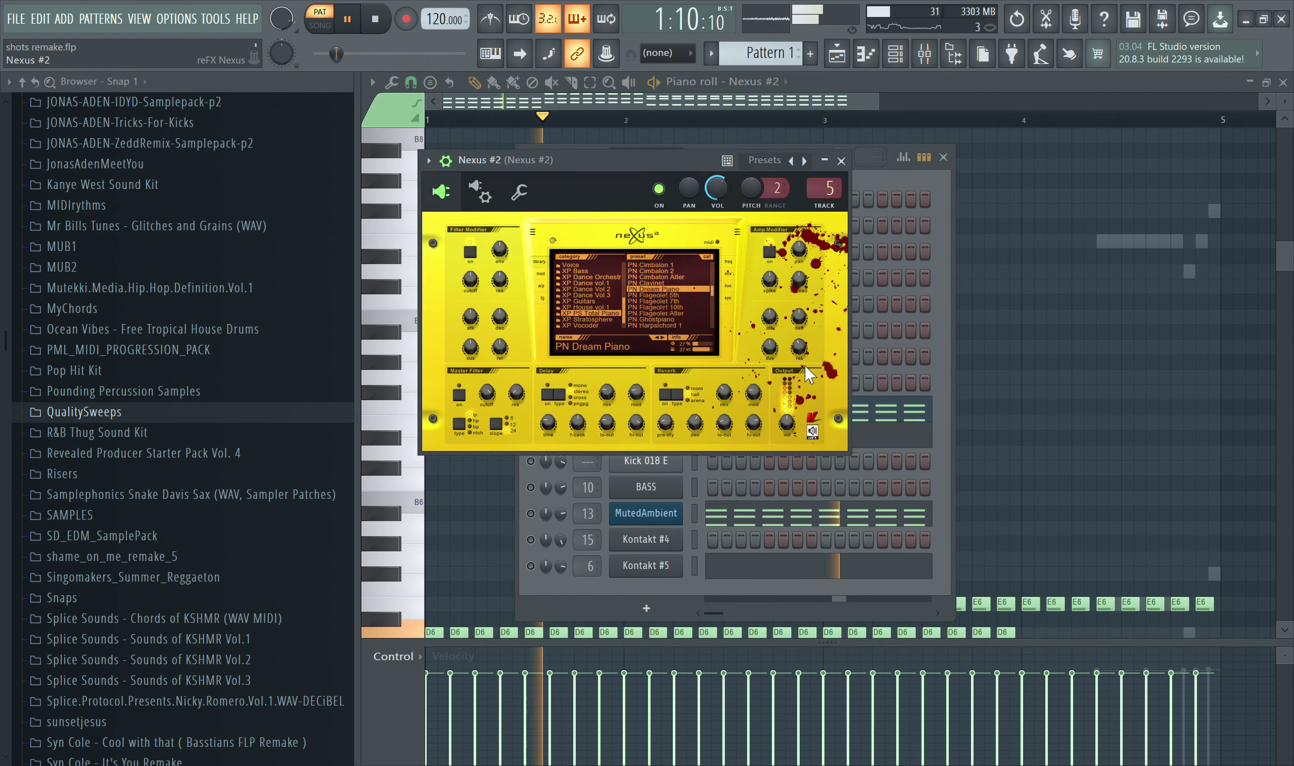
{"action": "left_click", "coordinate": [841, 160]}
- Inspect the Fruity parametric EQ 2 and Kickstart effects on the Nexus #2 mixer track, closing each one
{"action": "left_click", "coordinate": [929, 52]}
{"action": "scroll", "coordinate": [1069, 285], "scroll_direction": "left", "scroll_amount": 3}
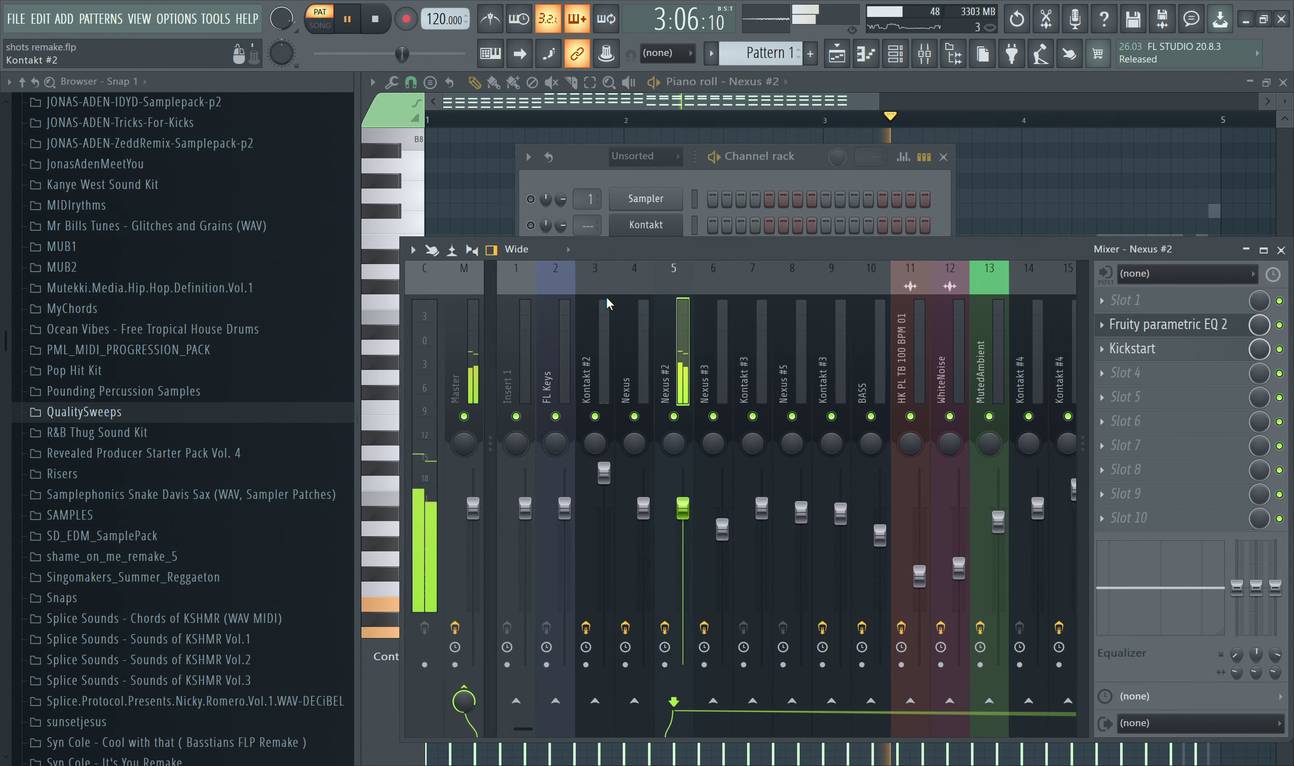
{"action": "left_click", "coordinate": [1143, 325]}
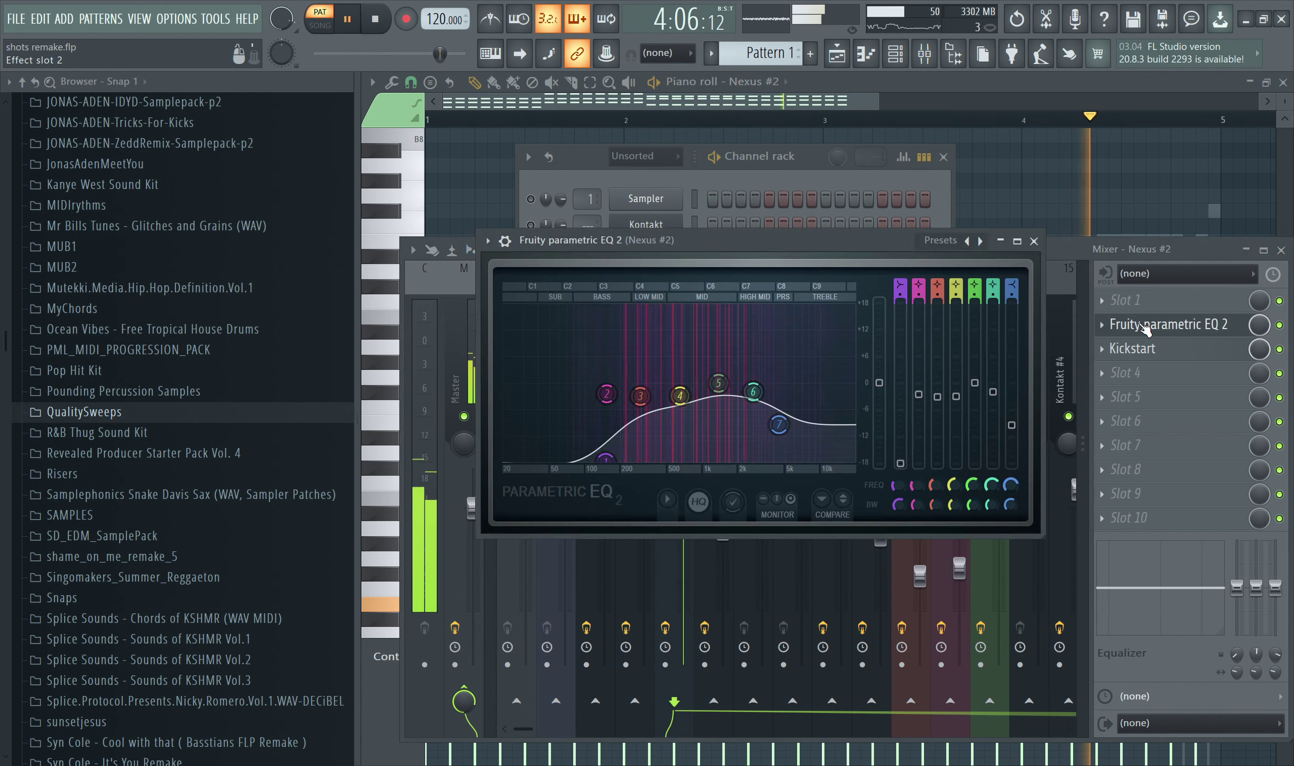
{"action": "left_click", "coordinate": [1144, 325]}
{"action": "left_click", "coordinate": [1144, 350]}
{"action": "left_click", "coordinate": [1144, 350]}
- Solo Nexus #3, open its Pattern 1 notes in the piano roll and stop playback
{"action": "left_click", "coordinate": [594, 200]}
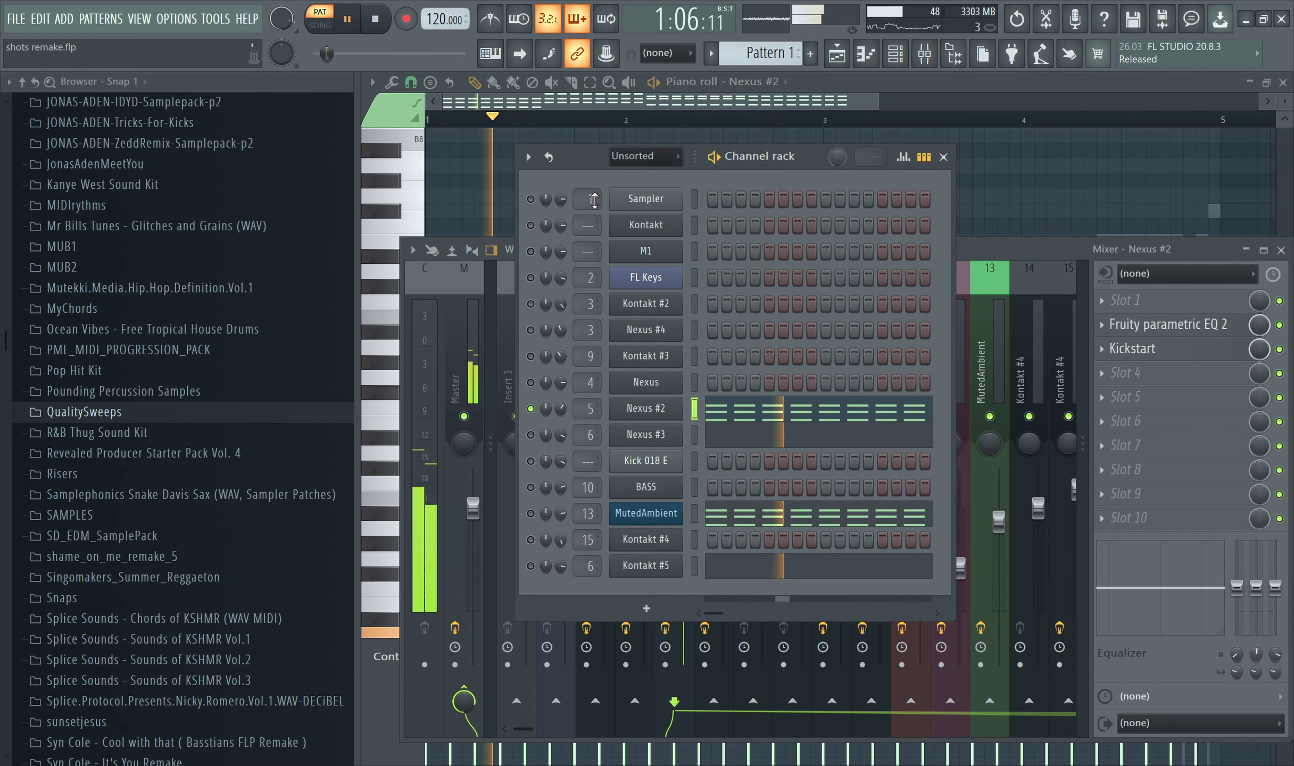
{"action": "left_click", "coordinate": [759, 439]}
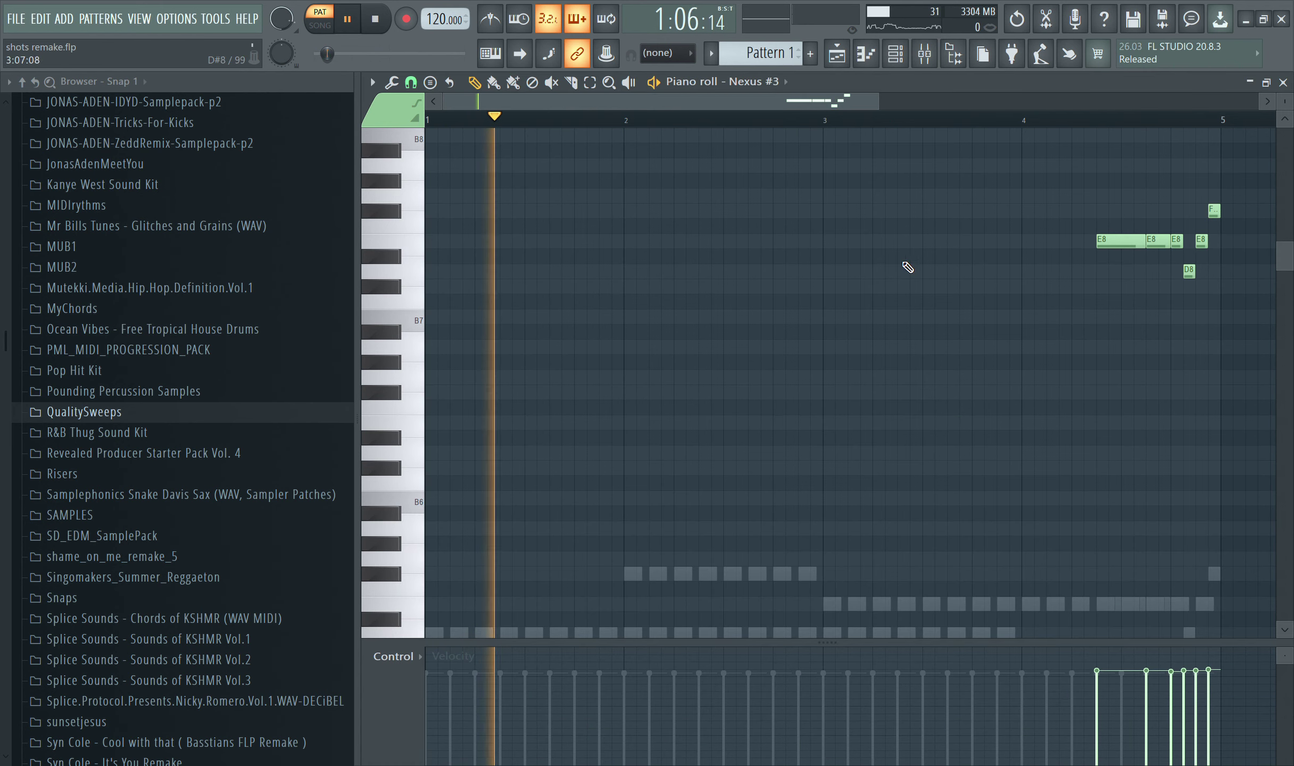
{"action": "key", "text": "space"}
- View the instruments on channels Kontakt #5 and Nexus #3, closing both windows
{"action": "left_click", "coordinate": [896, 60]}
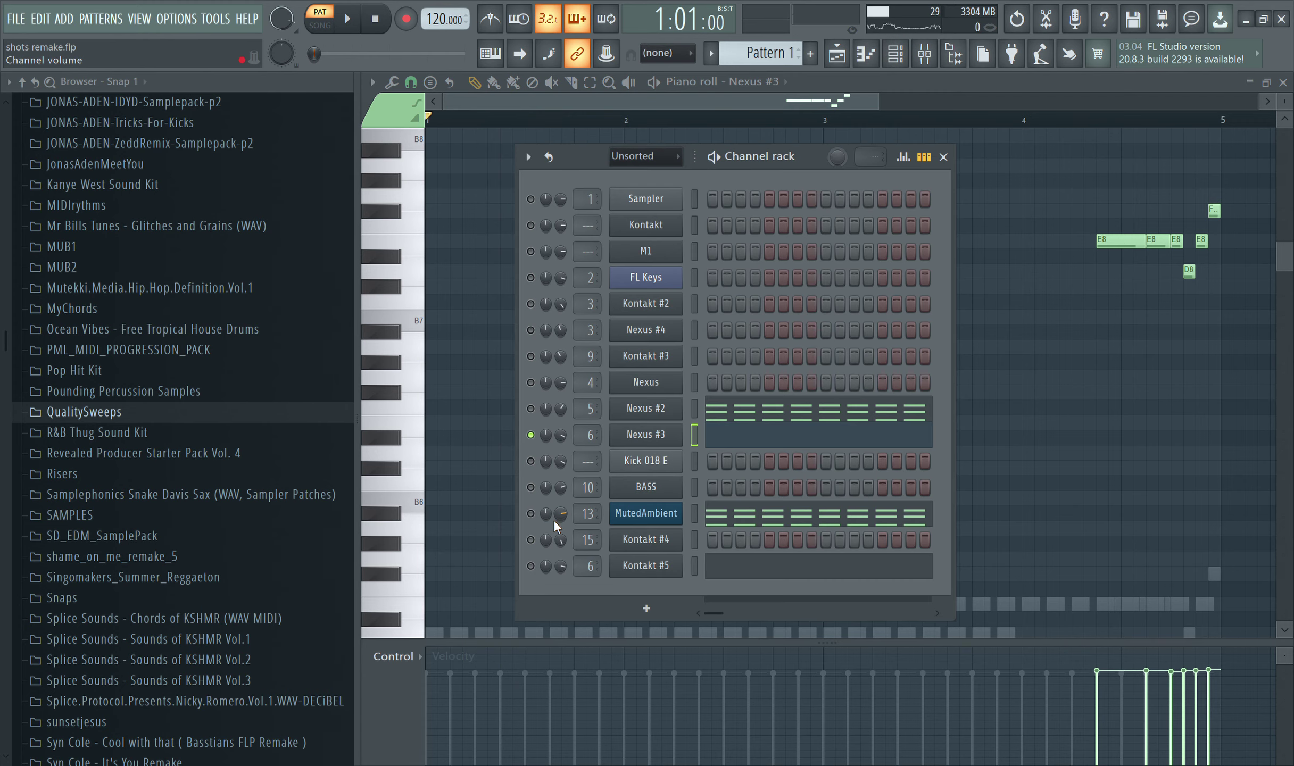
{"action": "left_click", "coordinate": [647, 567]}
{"action": "left_click", "coordinate": [1132, 296]}
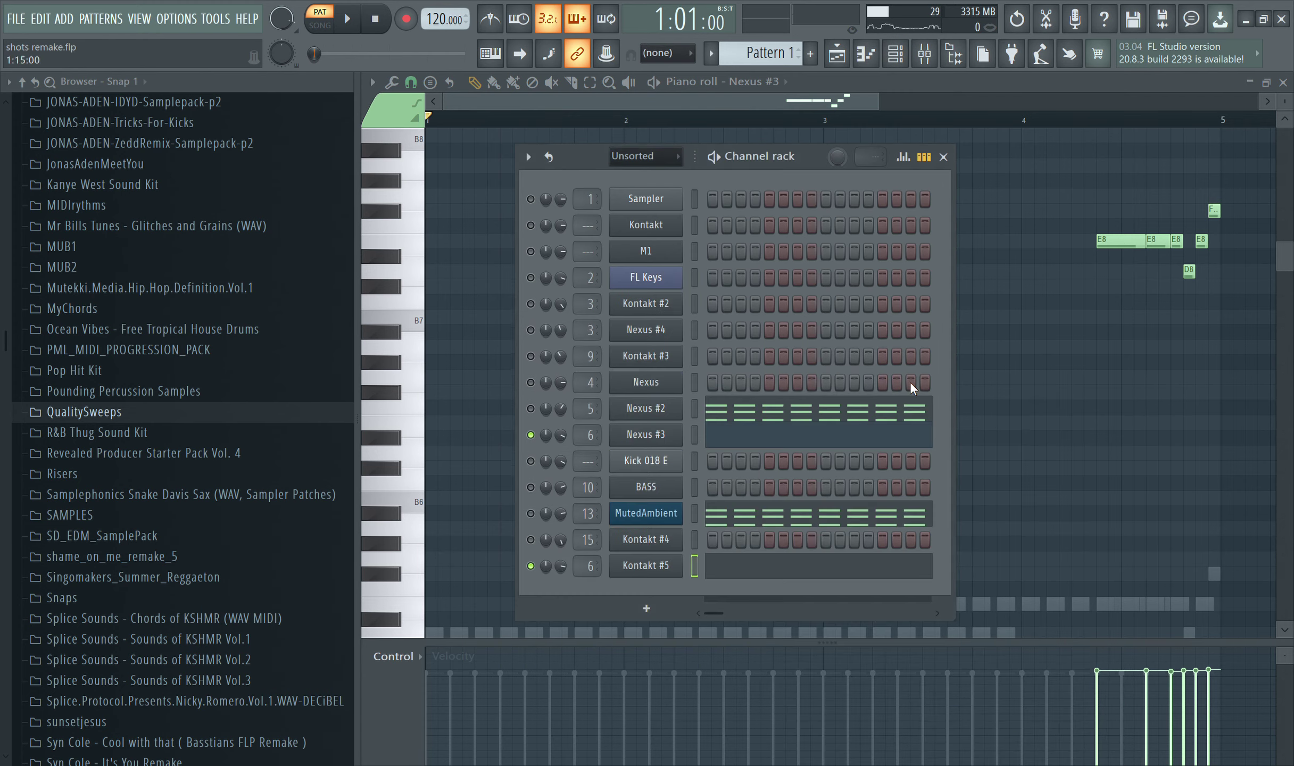
{"action": "left_click", "coordinate": [648, 445]}
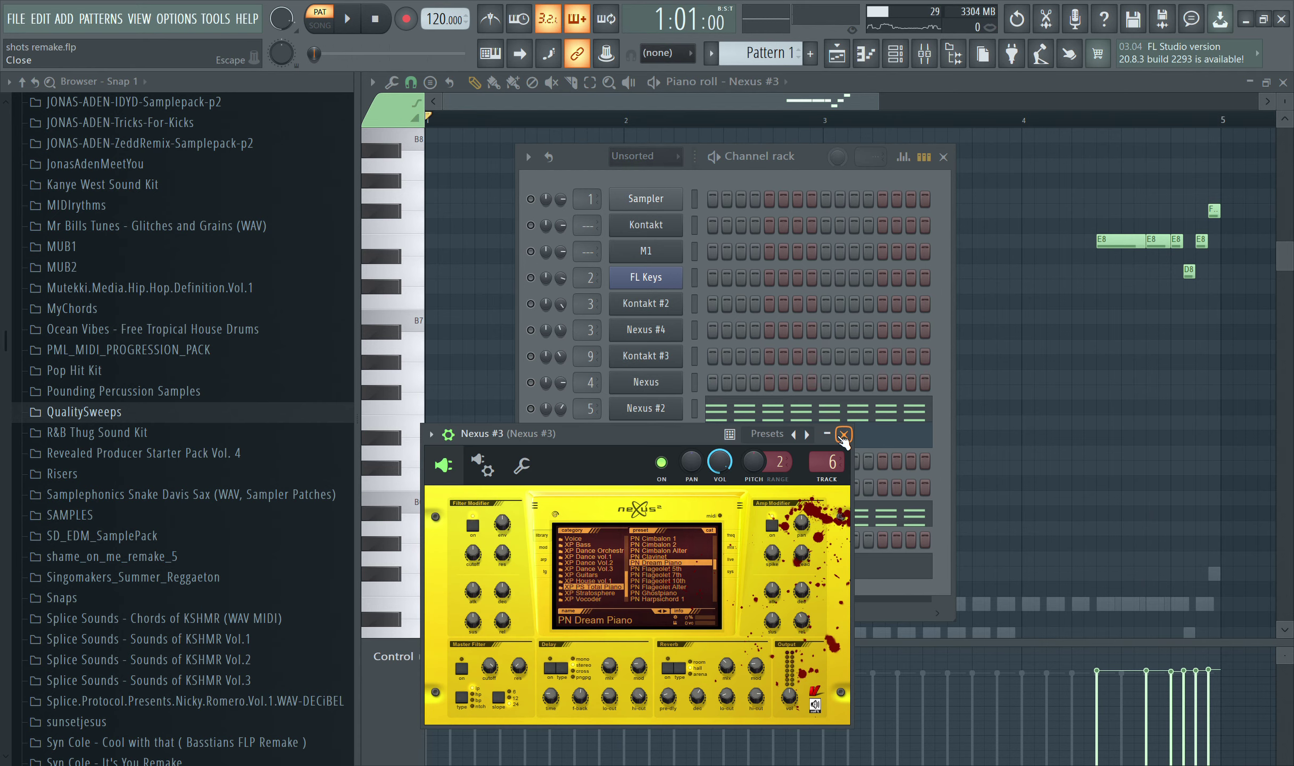
{"action": "left_click", "coordinate": [843, 434]}
- Play the short Nexus #3 melody from bar 4 of Pattern 1 in the piano roll
{"action": "key", "text": "F6"}
{"action": "scroll", "coordinate": [851, 117], "scroll_direction": "right", "scroll_amount": 3}
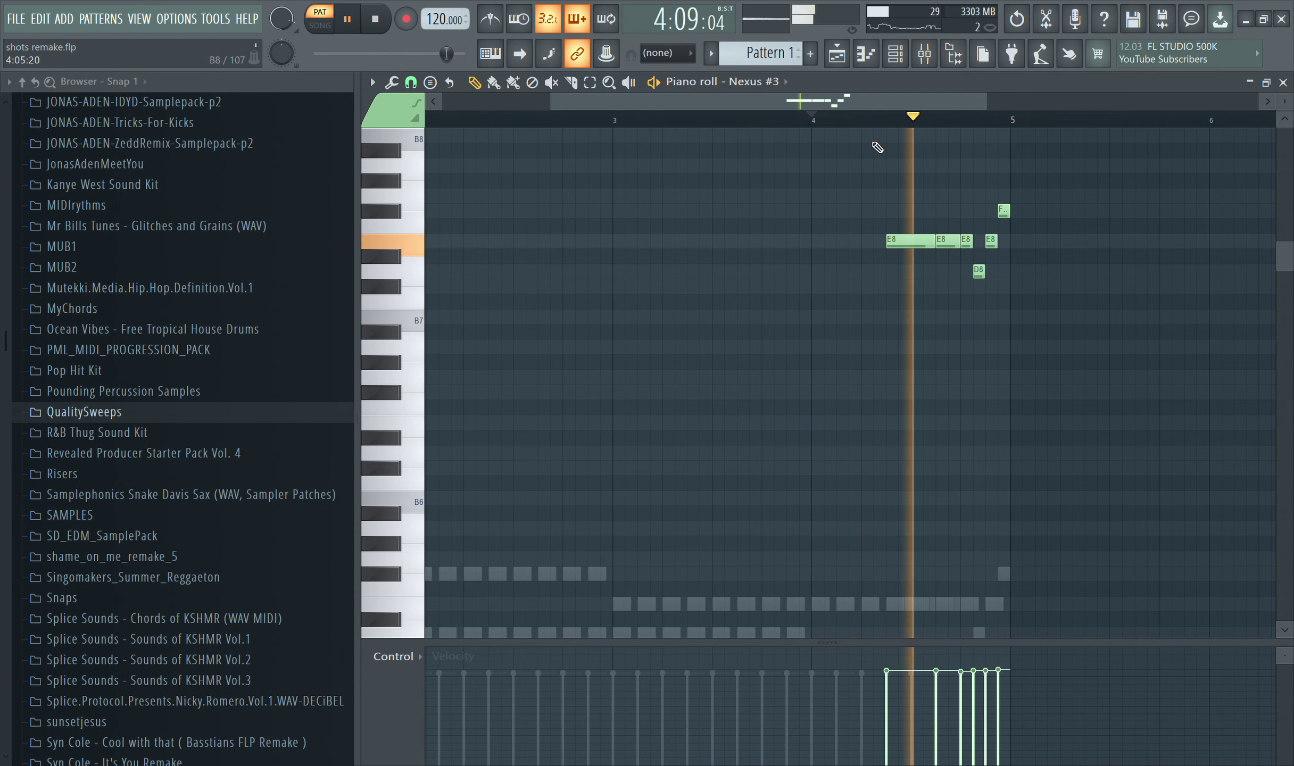
{"action": "key", "text": "space"}
- Solo MutedAmbient and play its Pattern 1 chord notes in the piano roll
{"action": "key", "text": "F6"}
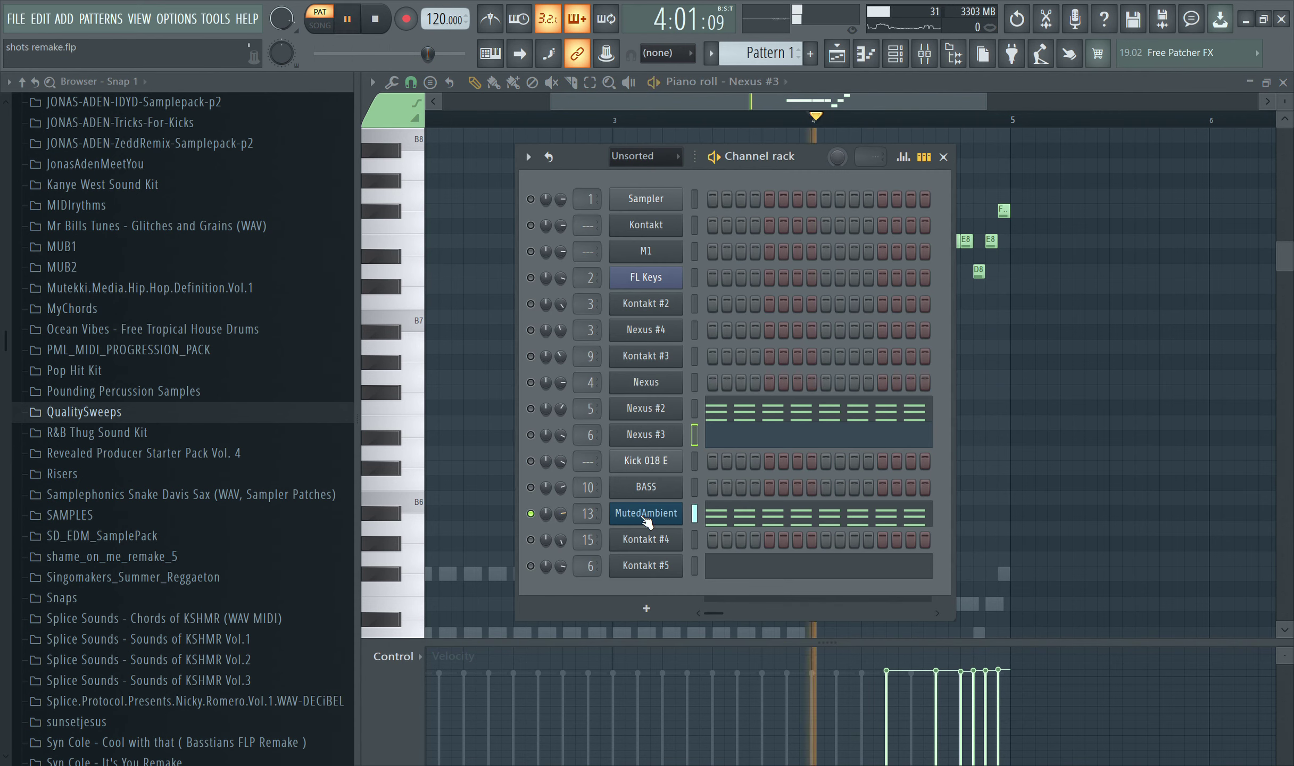
{"action": "left_click", "coordinate": [745, 516]}
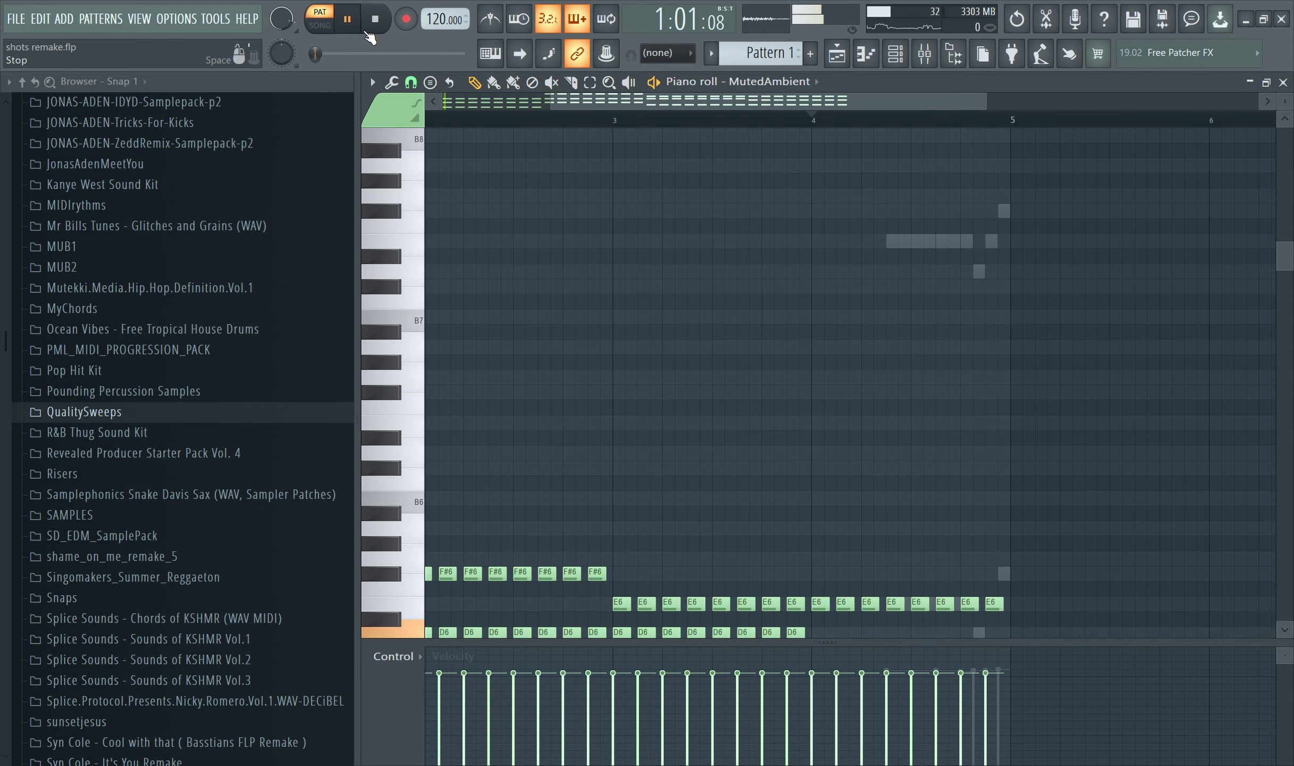
{"action": "scroll", "coordinate": [569, 132], "scroll_direction": "down", "scroll_amount": 2}
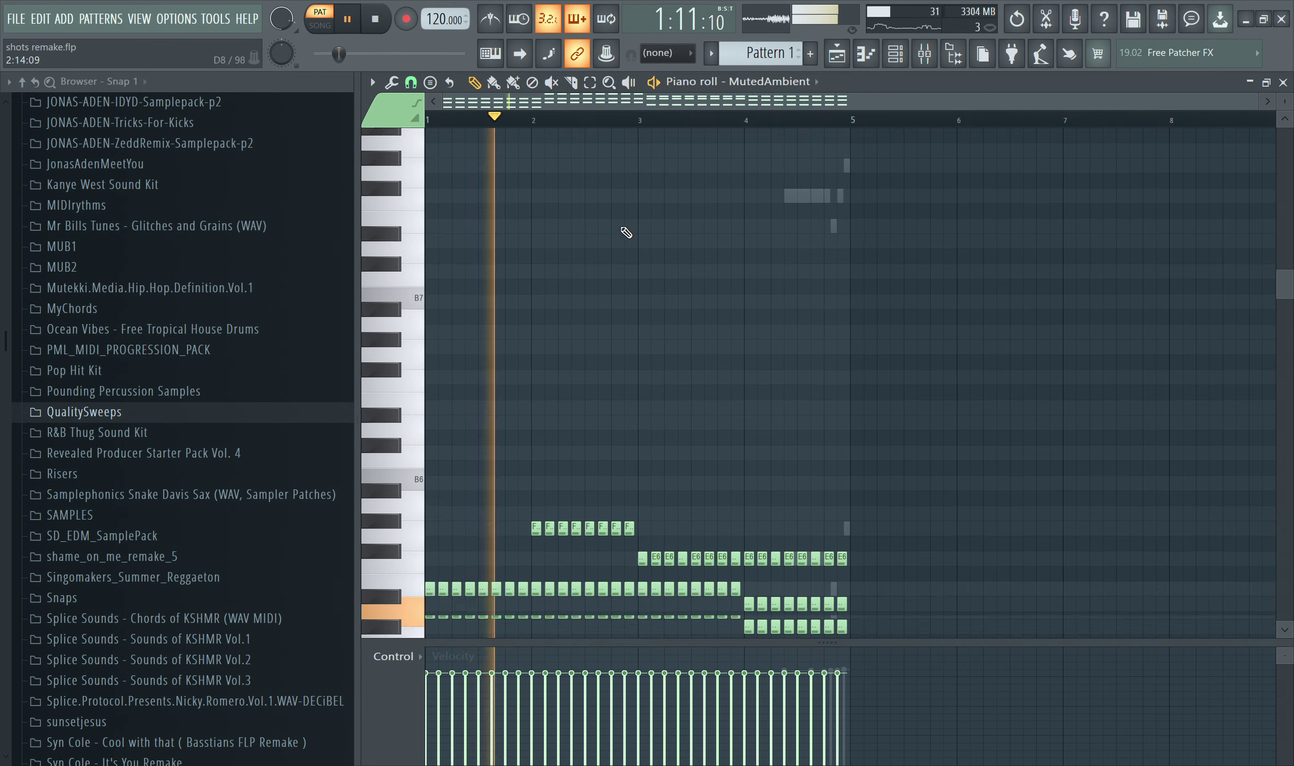
{"action": "scroll", "coordinate": [698, 167], "scroll_direction": "down", "scroll_amount": 6}
- View the PN Muted Ambient preset of the MutedAmbient channel and close the instrument
{"action": "left_click", "coordinate": [865, 53]}
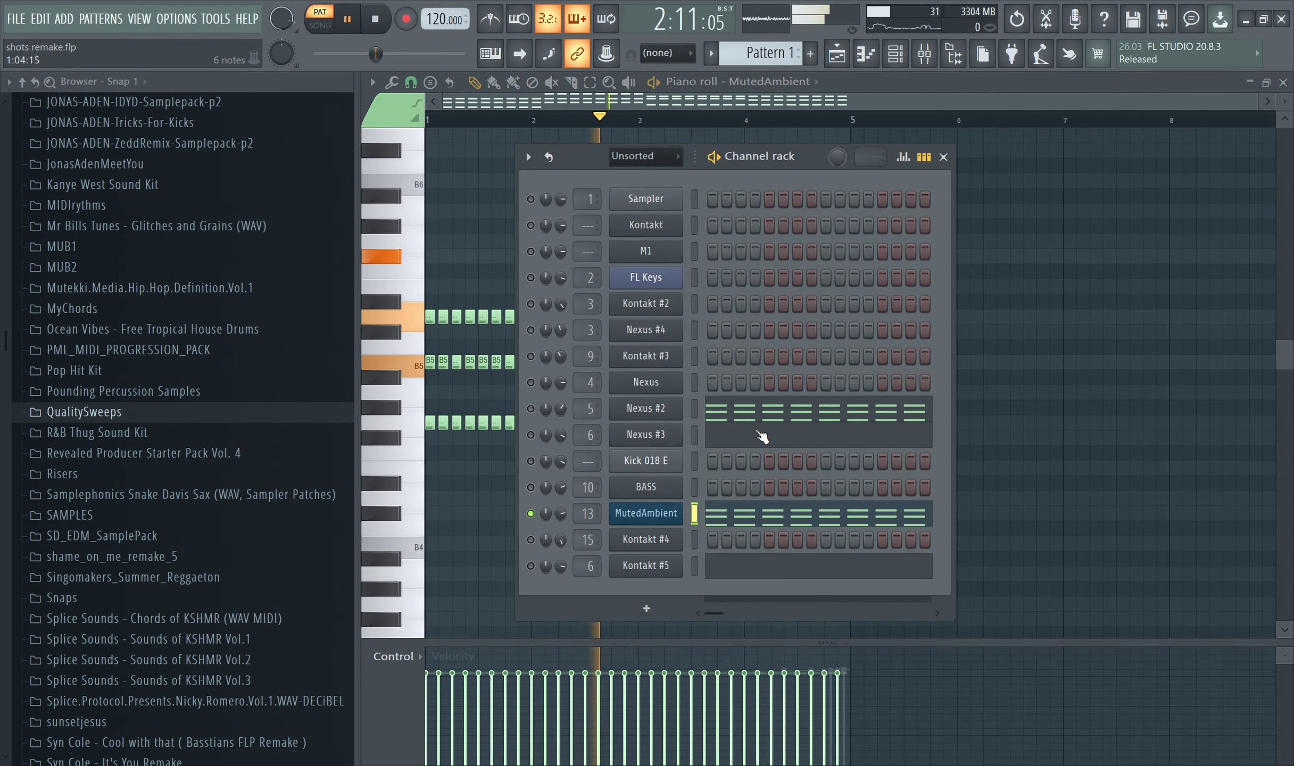
{"action": "left_click", "coordinate": [645, 514]}
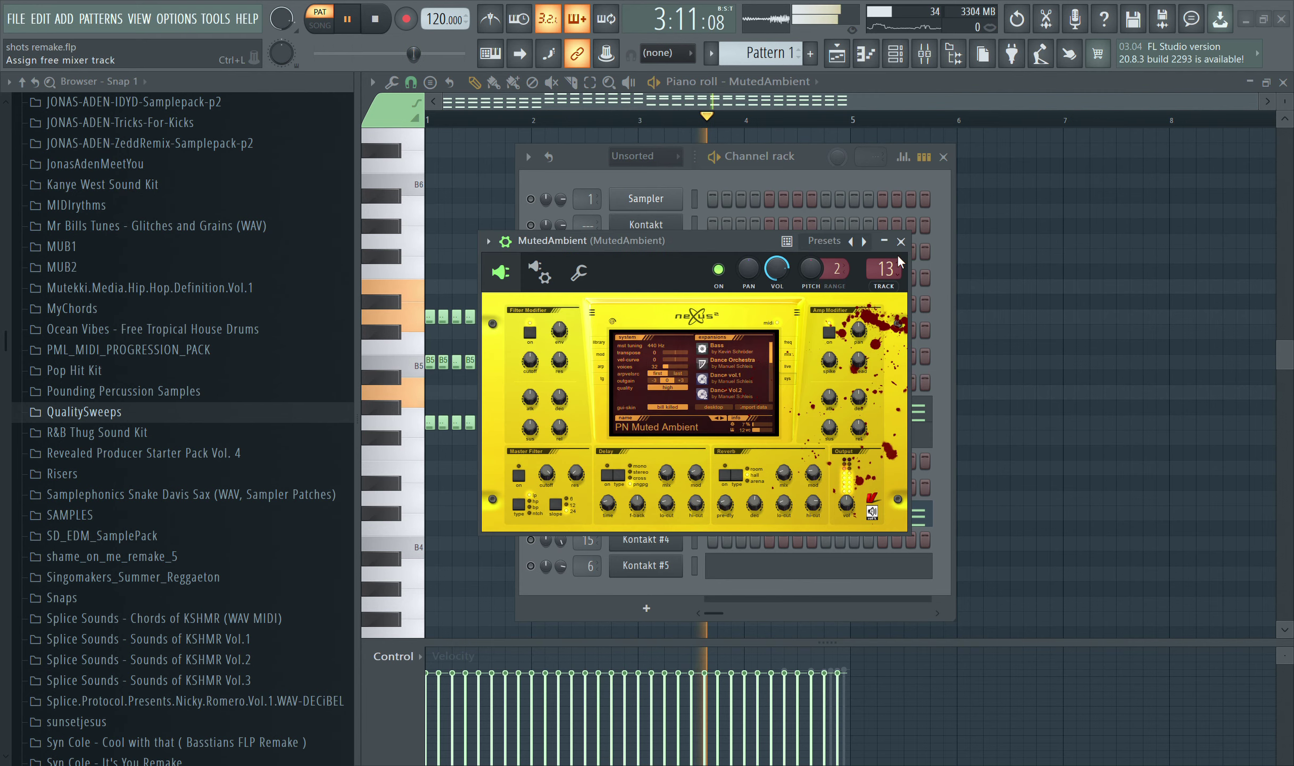
{"action": "left_click", "coordinate": [900, 241]}
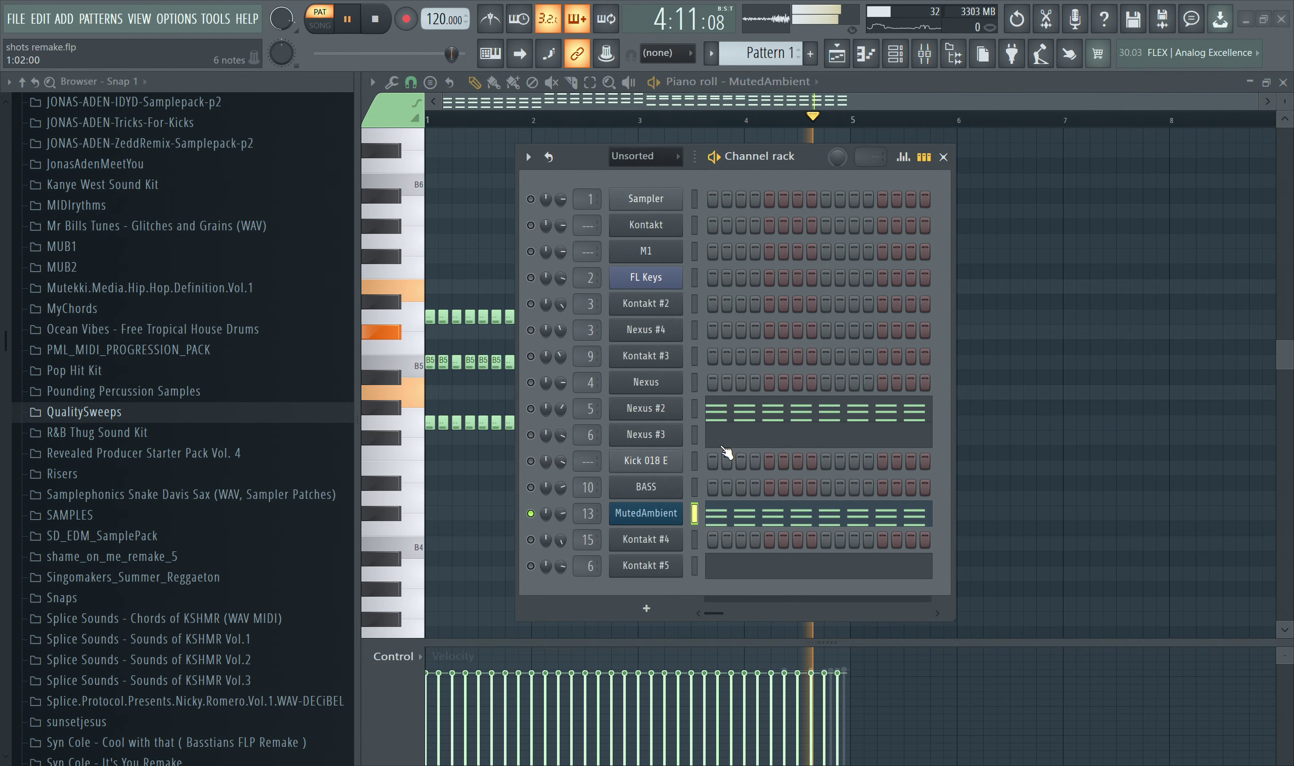
- Inspect the FabFilter Pro-Q 3 and Kickstart effects on the MutedAmbient mixer track, closing each one
{"action": "left_click", "coordinate": [924, 54]}
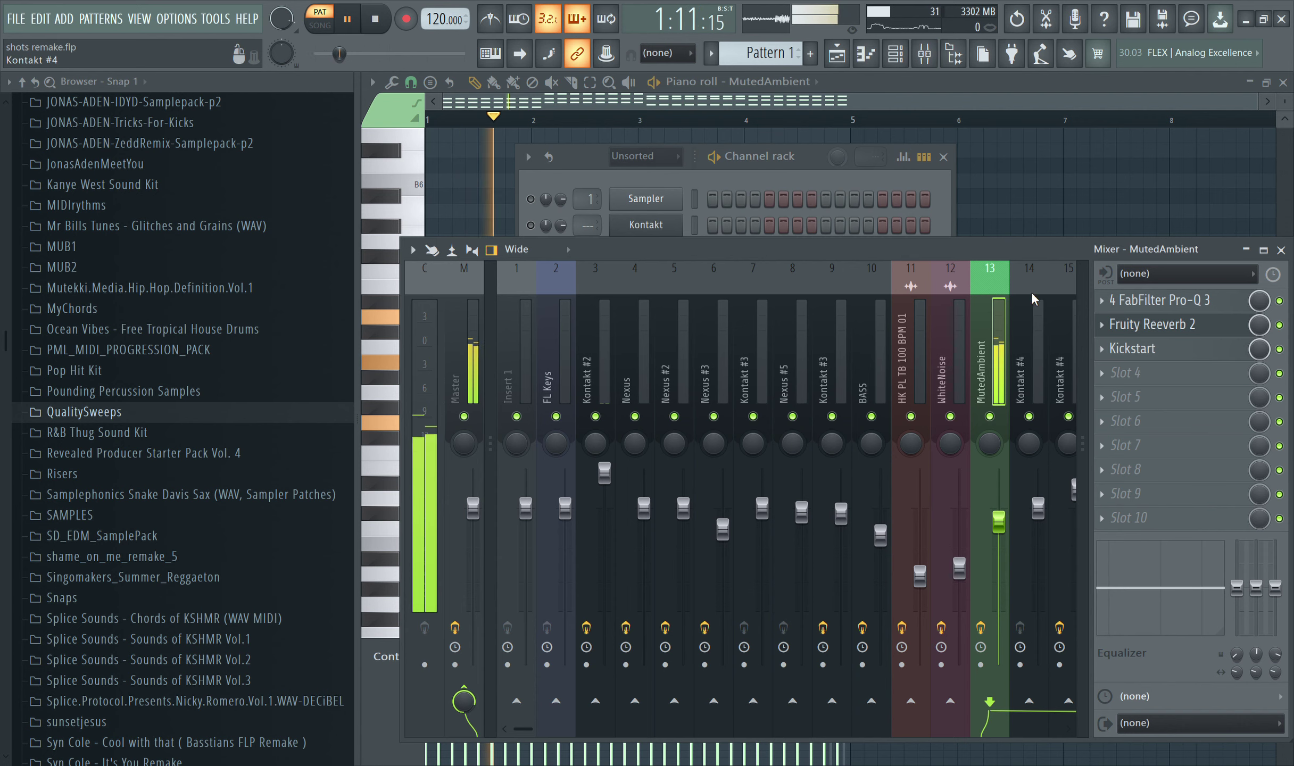
{"action": "left_click", "coordinate": [1151, 313]}
{"action": "left_click", "coordinate": [1153, 315]}
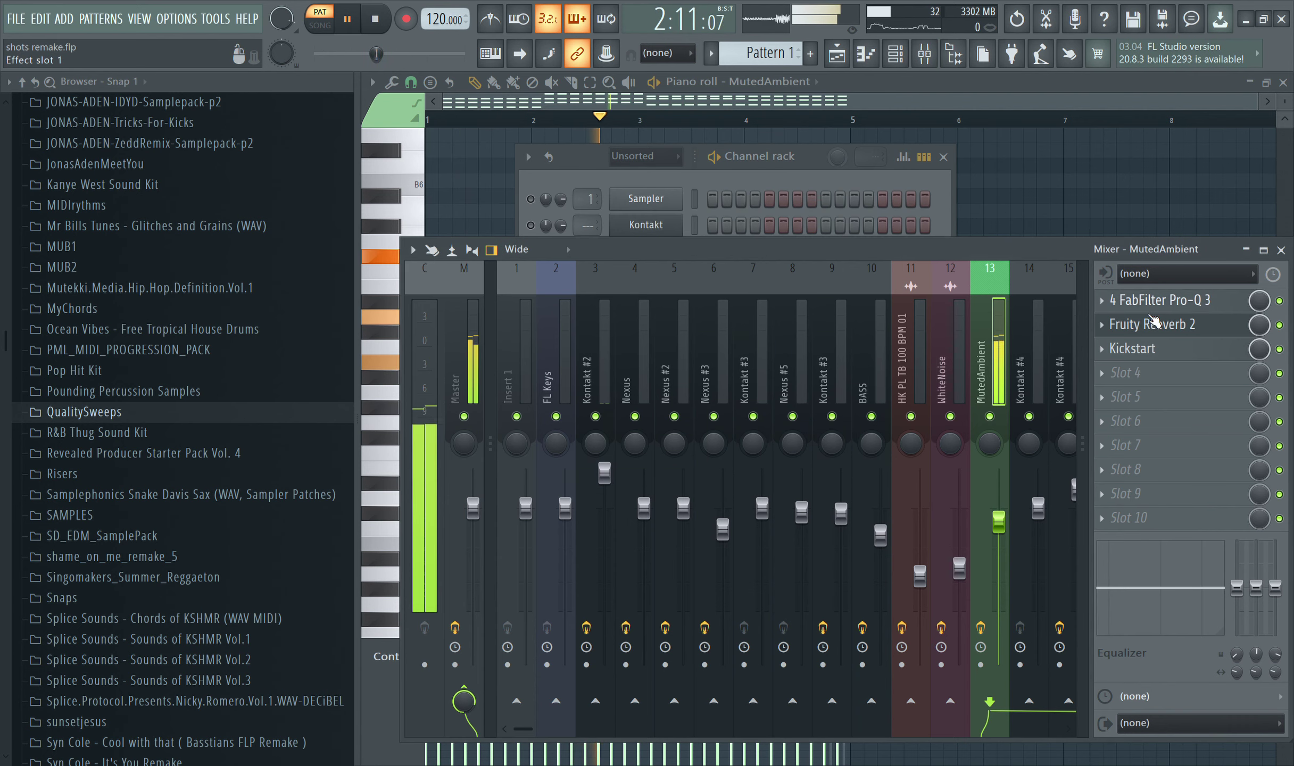
{"action": "left_click", "coordinate": [1159, 360]}
{"action": "left_click", "coordinate": [1158, 360]}
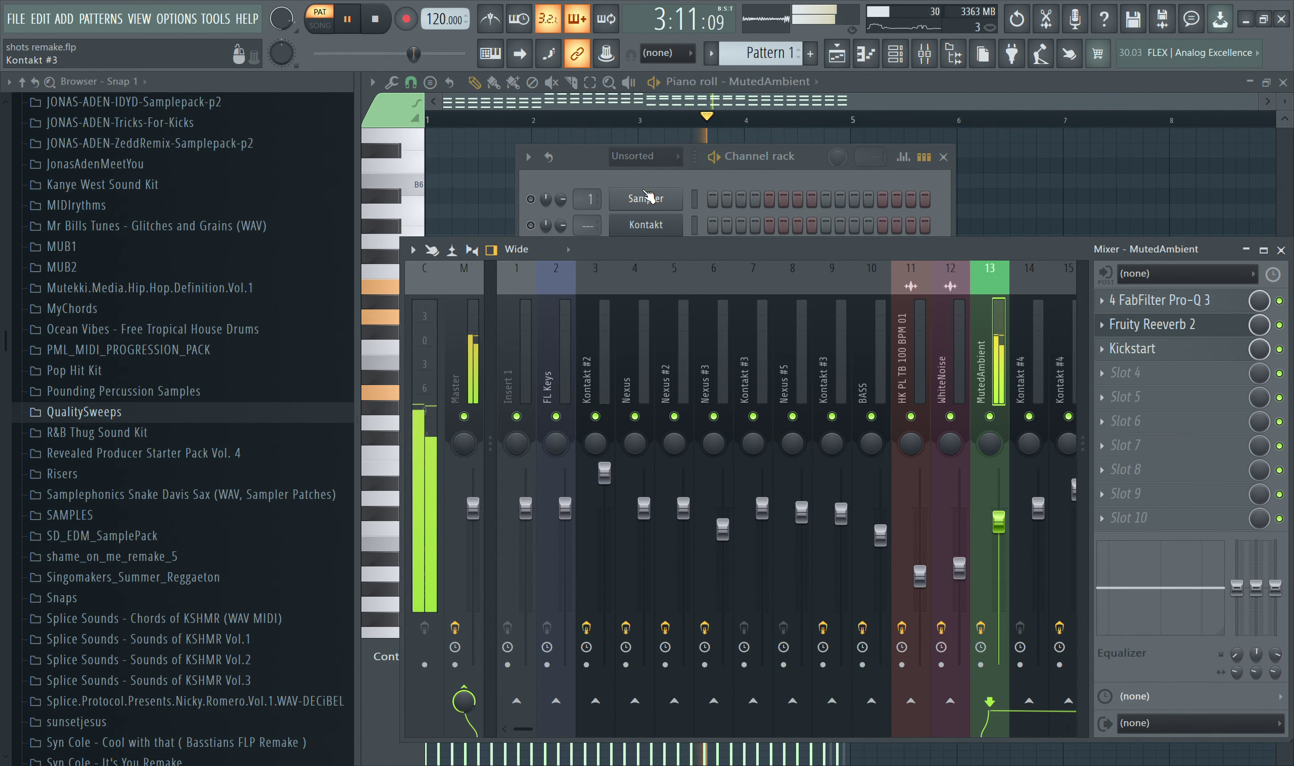
- Unsolo MutedAmbient to enable all channels, and play the Pattern 1 layers together through bar 4
{"action": "key", "text": "F6"}
{"action": "key", "text": "space"}
{"action": "key", "text": "space"}
{"action": "left_click", "coordinate": [531, 513], "text": "ctrl"}
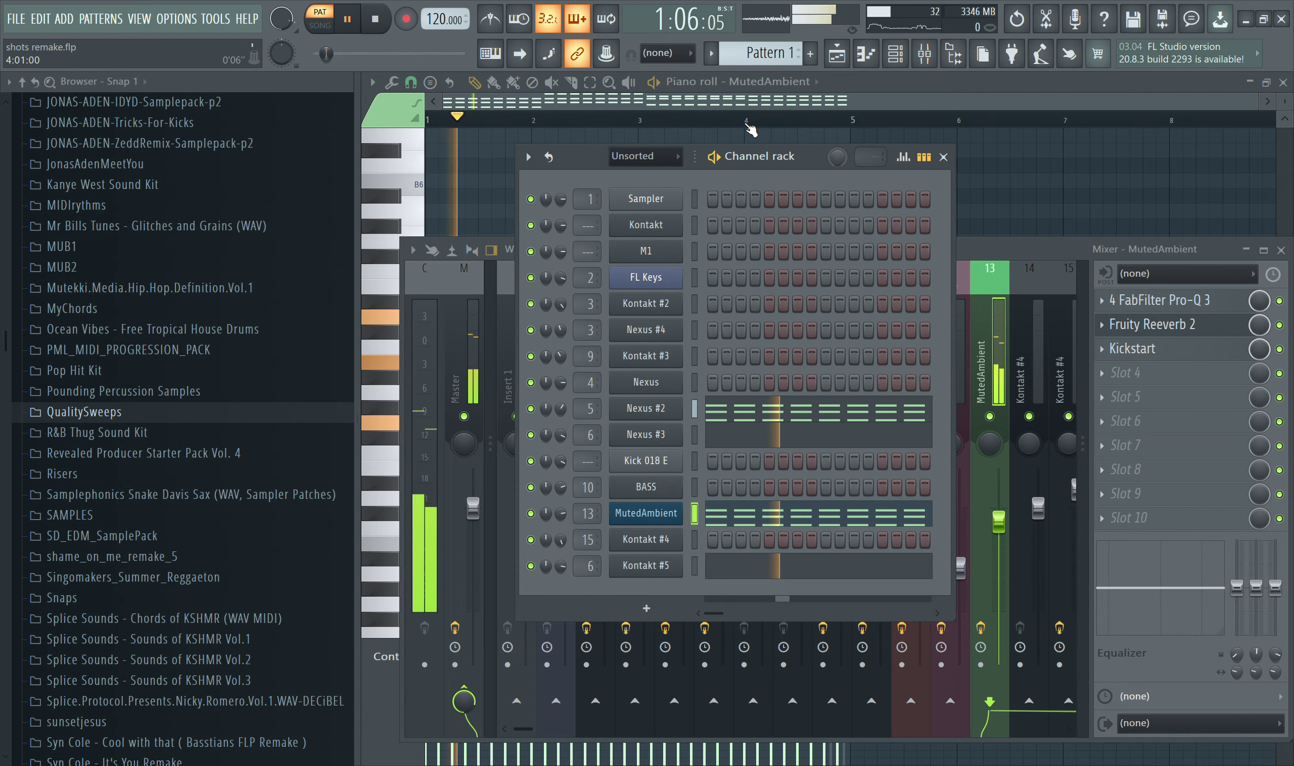
{"action": "left_click", "coordinate": [838, 79]}
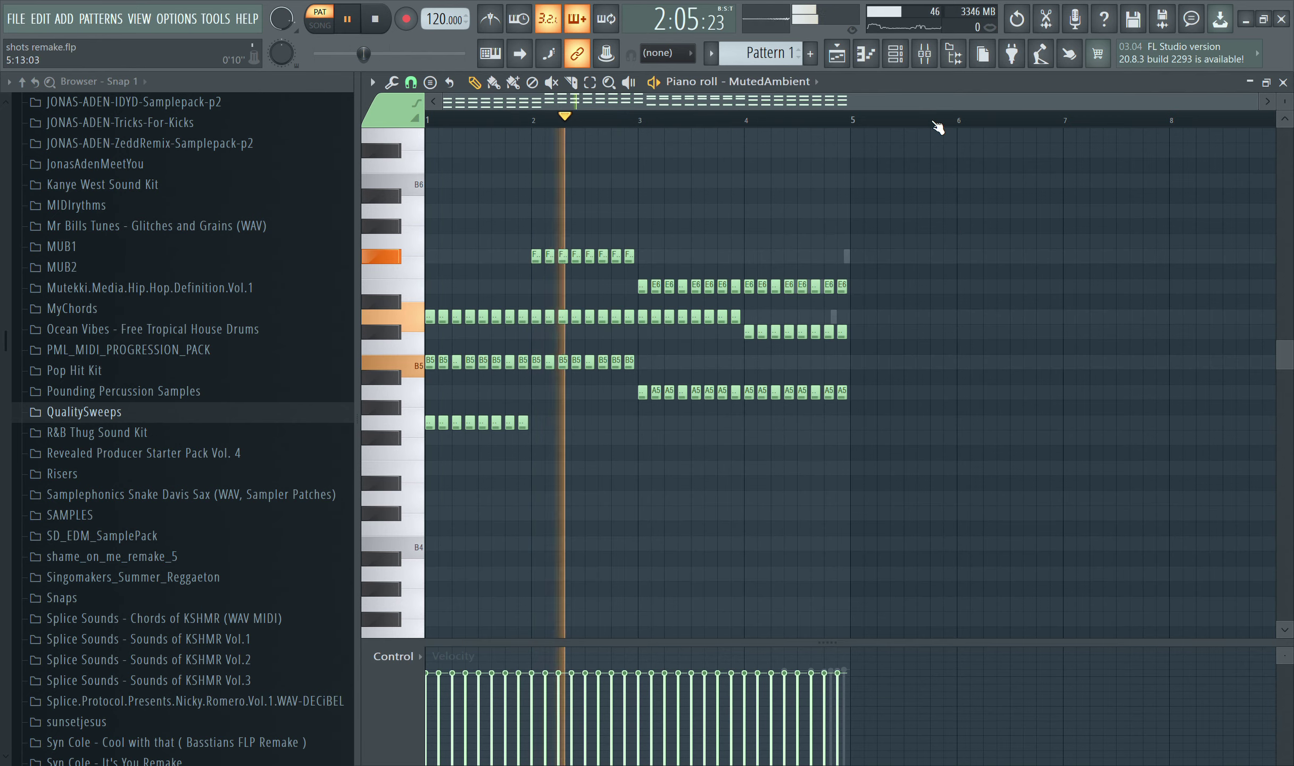
{"action": "left_click", "coordinate": [817, 119]}
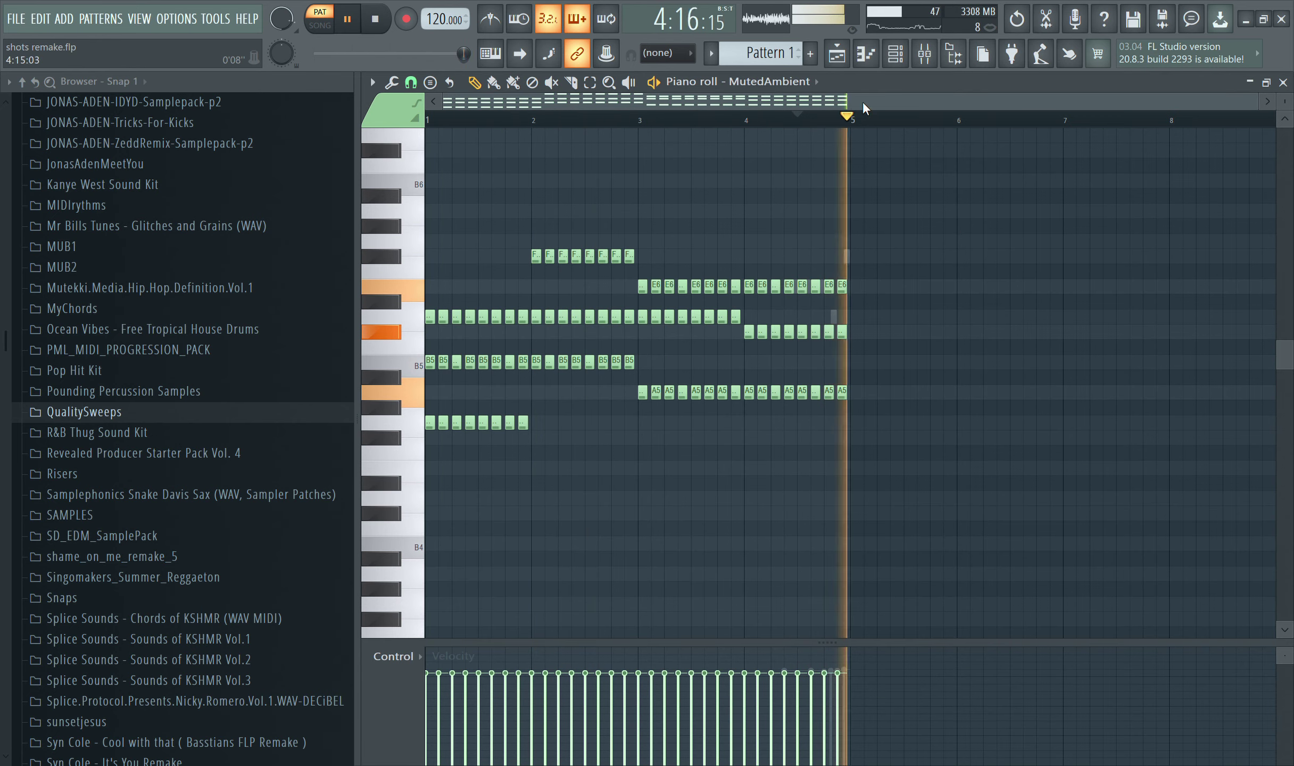
- Stop the pattern, return to the playlist and play the song with only Track 6 with the Pattern 7 clips soloed
{"action": "left_click", "coordinate": [895, 53]}
{"action": "key", "text": "space"}
{"action": "left_click", "coordinate": [836, 53]}
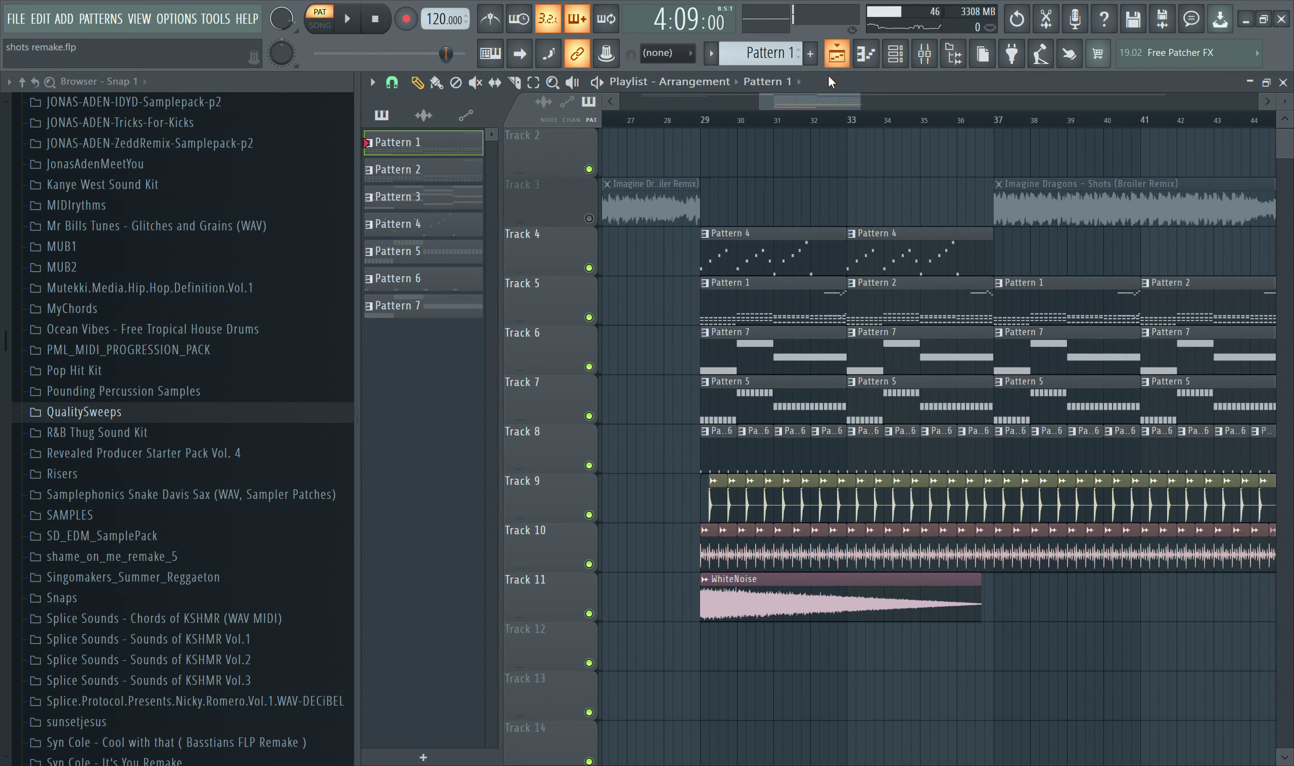
{"action": "right_click", "coordinate": [589, 367]}
{"action": "key", "text": "space"}
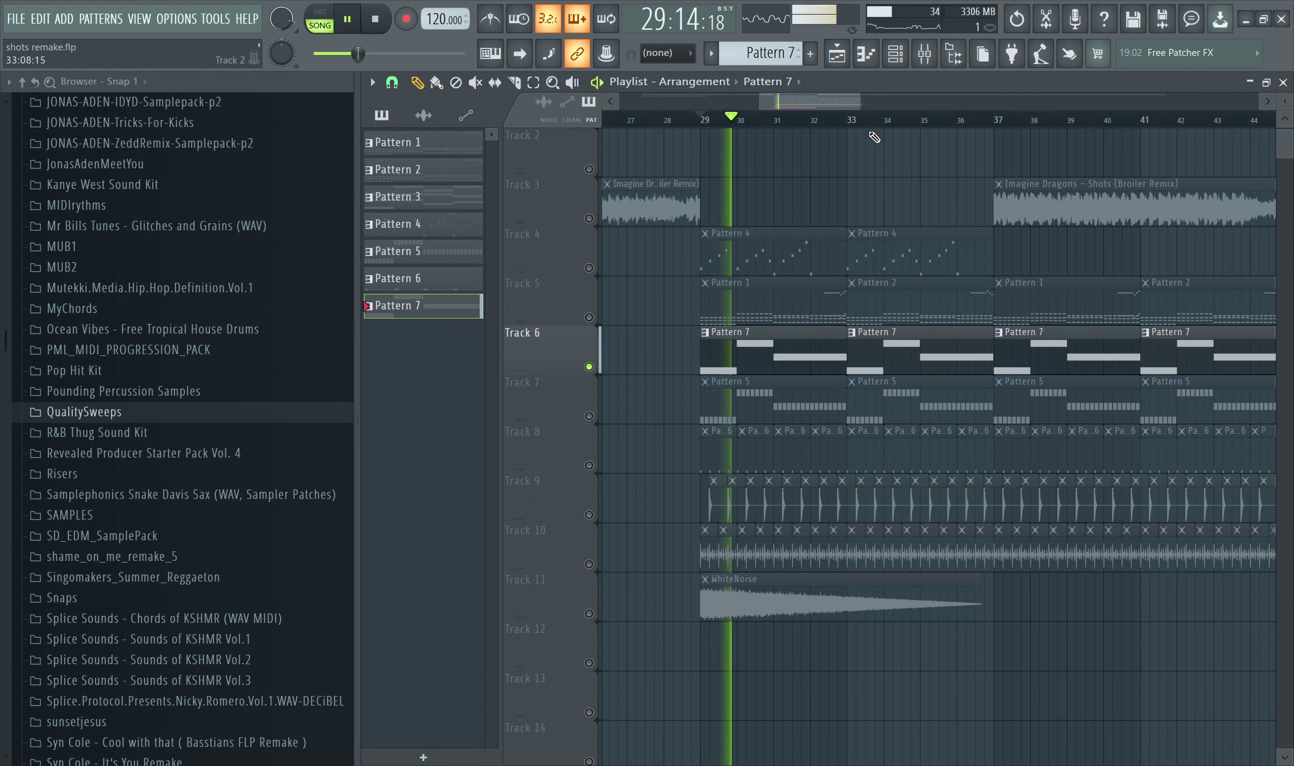
- View the BASS channel's instrument, and inspect Fruity parametric EQ 2 and Kickstart on its mixer track
{"action": "left_click", "coordinate": [866, 53]}
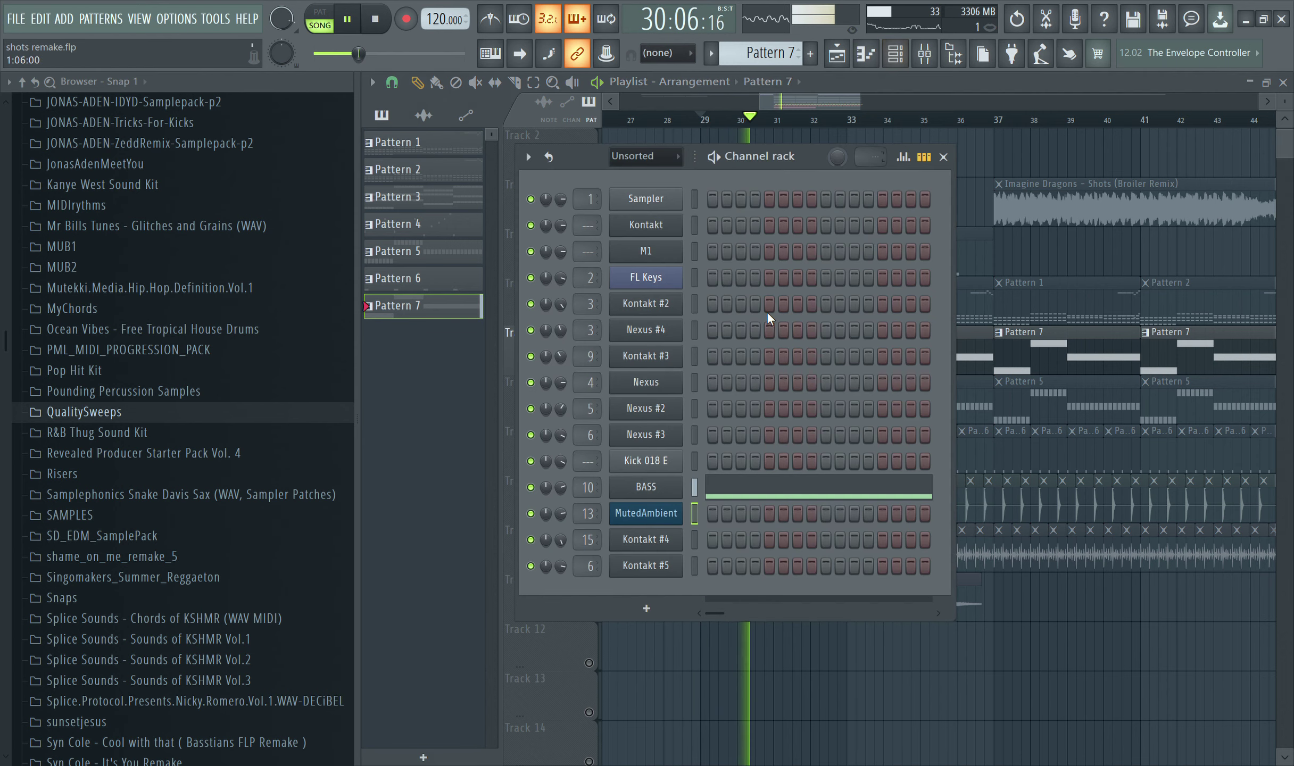
{"action": "left_click", "coordinate": [670, 486]}
{"action": "left_click", "coordinate": [937, 57]}
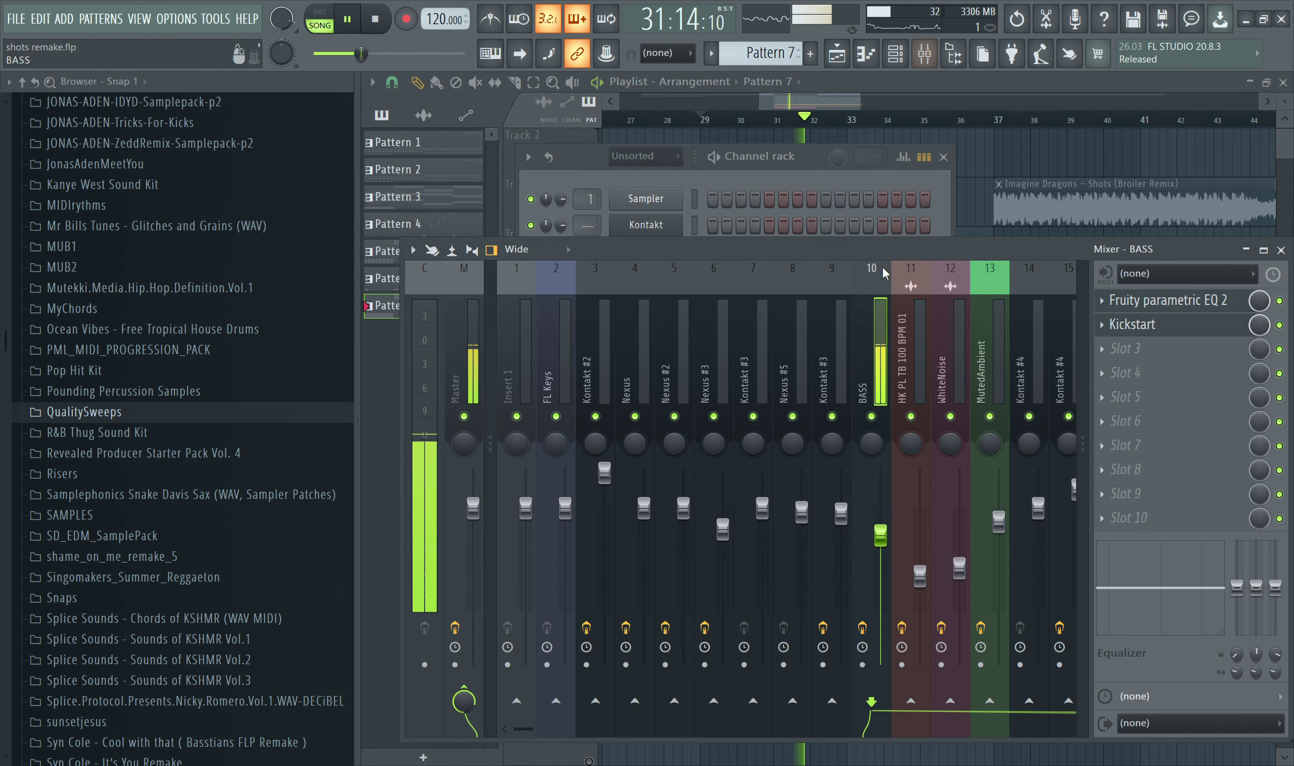
{"action": "left_click", "coordinate": [1151, 312]}
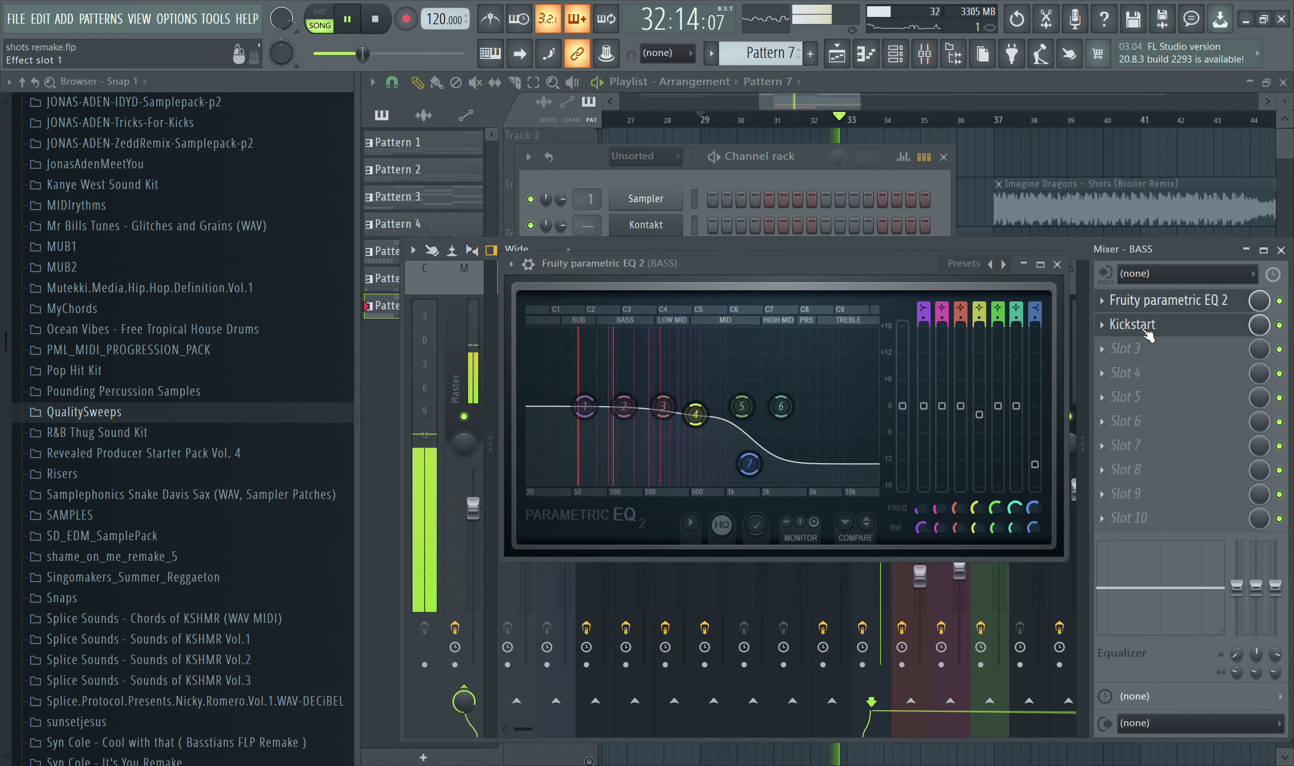
{"action": "left_click", "coordinate": [1152, 312]}
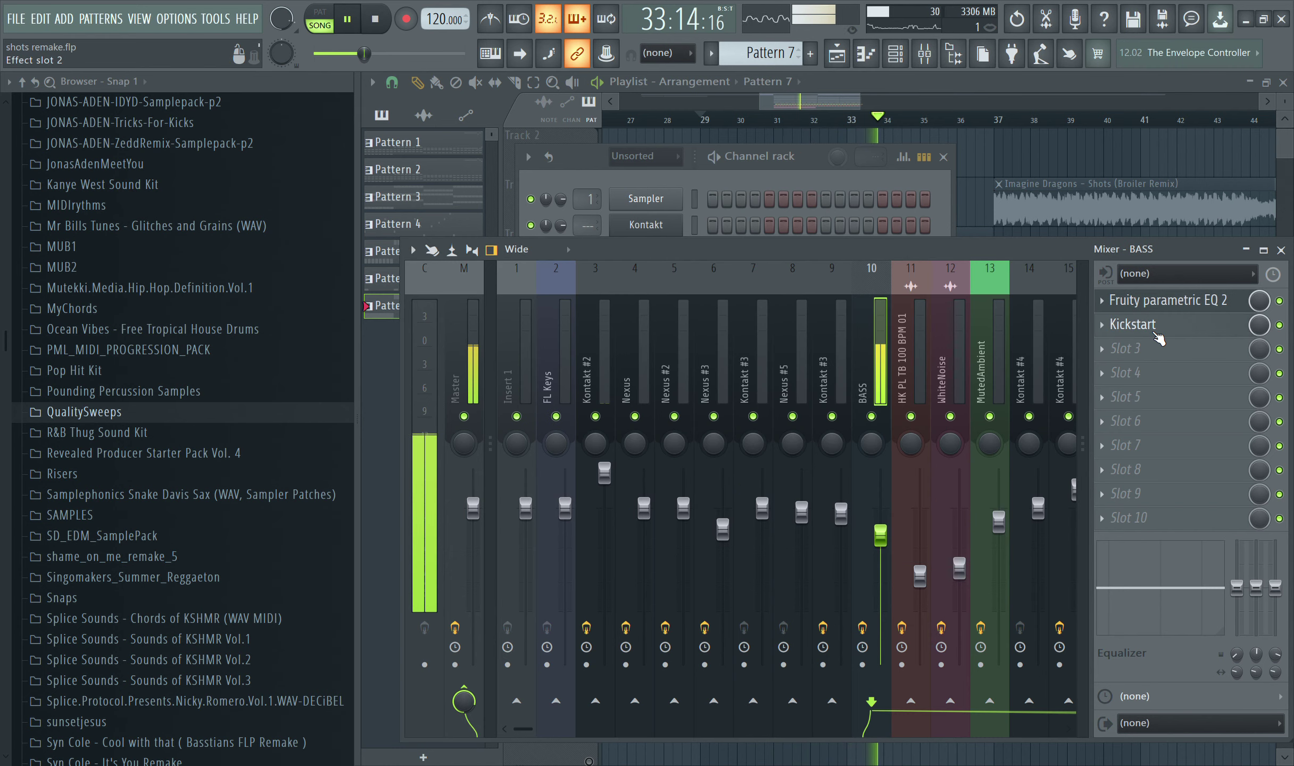
{"action": "left_click", "coordinate": [1149, 326]}
{"action": "left_click", "coordinate": [1122, 324]}
- Stop playback, return to the playlist and play the song with only Track 7 with the Pattern 5 clips soloed
{"action": "key", "text": "space"}
{"action": "key", "text": "F5"}
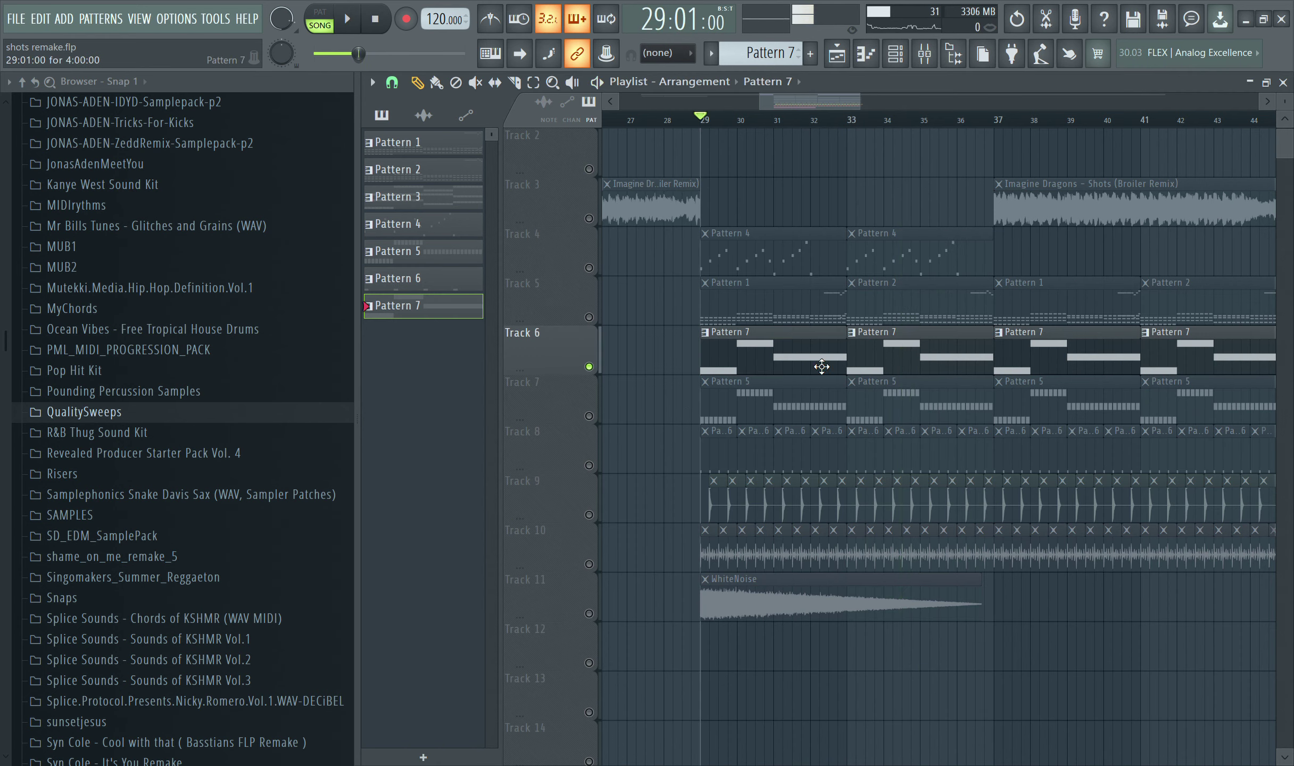
{"action": "left_click", "coordinate": [597, 418]}
{"action": "key", "text": "space"}
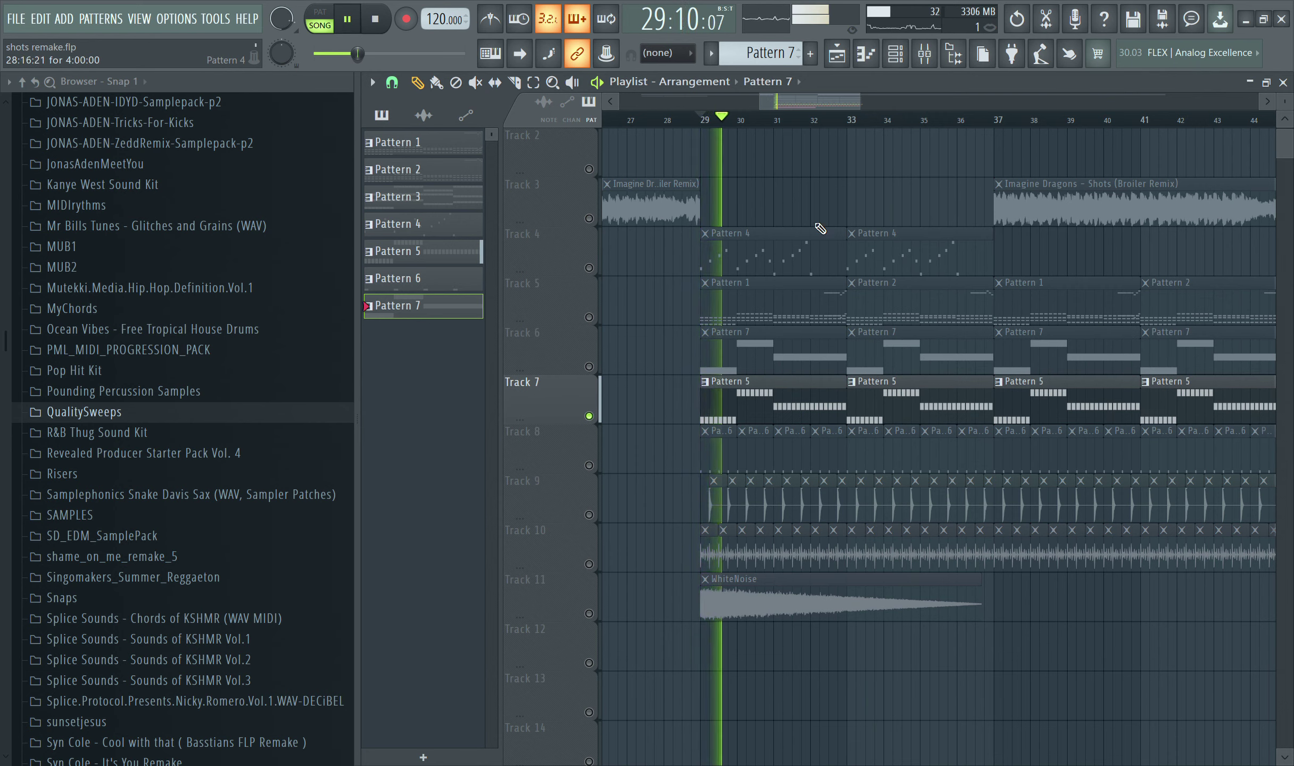
- View the Nexus channel's instrument and inspect Kickstart and Fruity parametric EQ 2 on its mixer track
{"action": "left_click", "coordinate": [923, 57]}
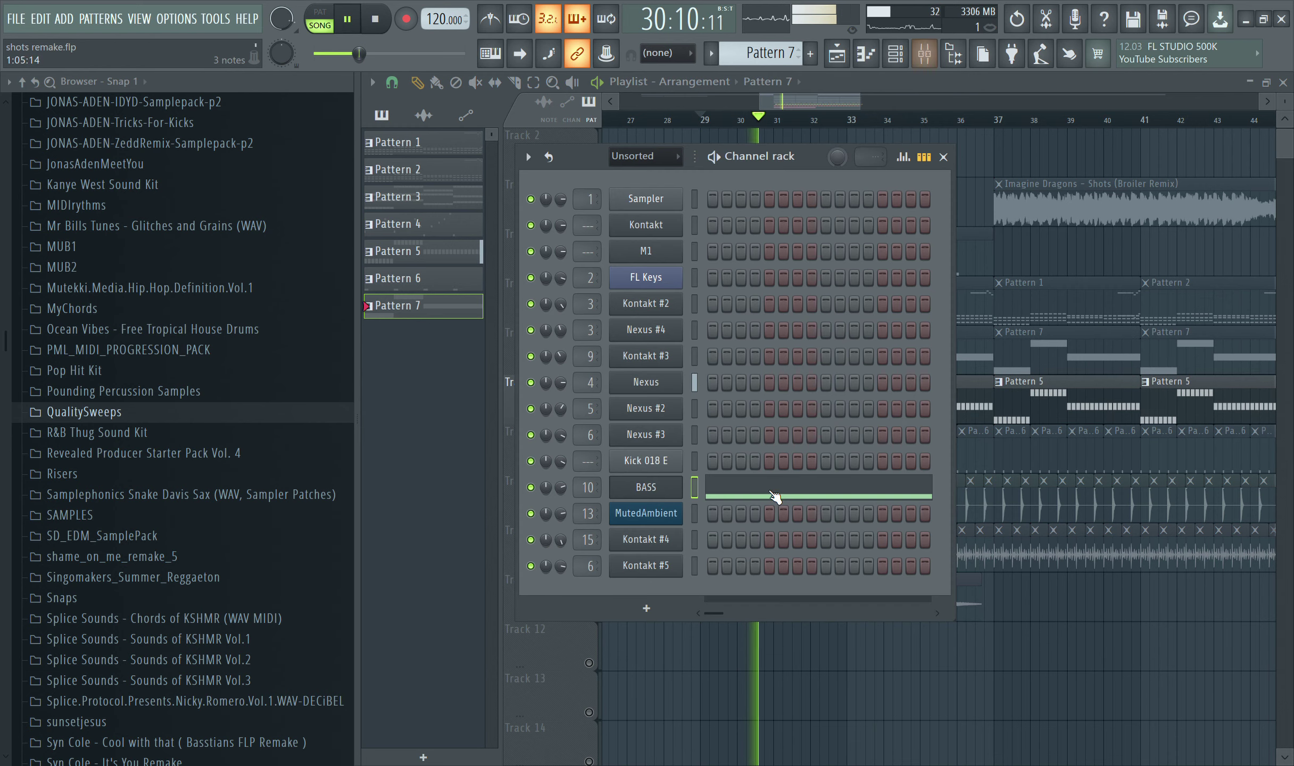
{"action": "left_click", "coordinate": [677, 386]}
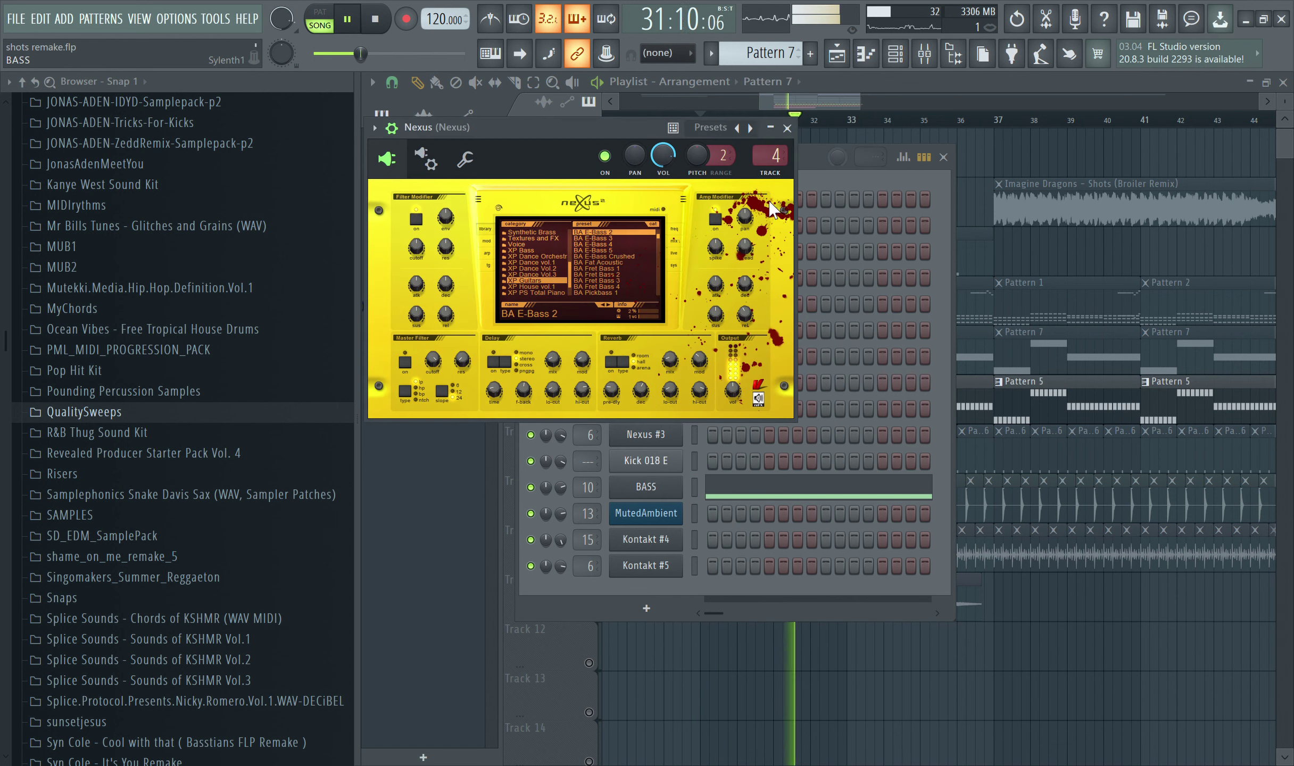
{"action": "left_click", "coordinate": [787, 127]}
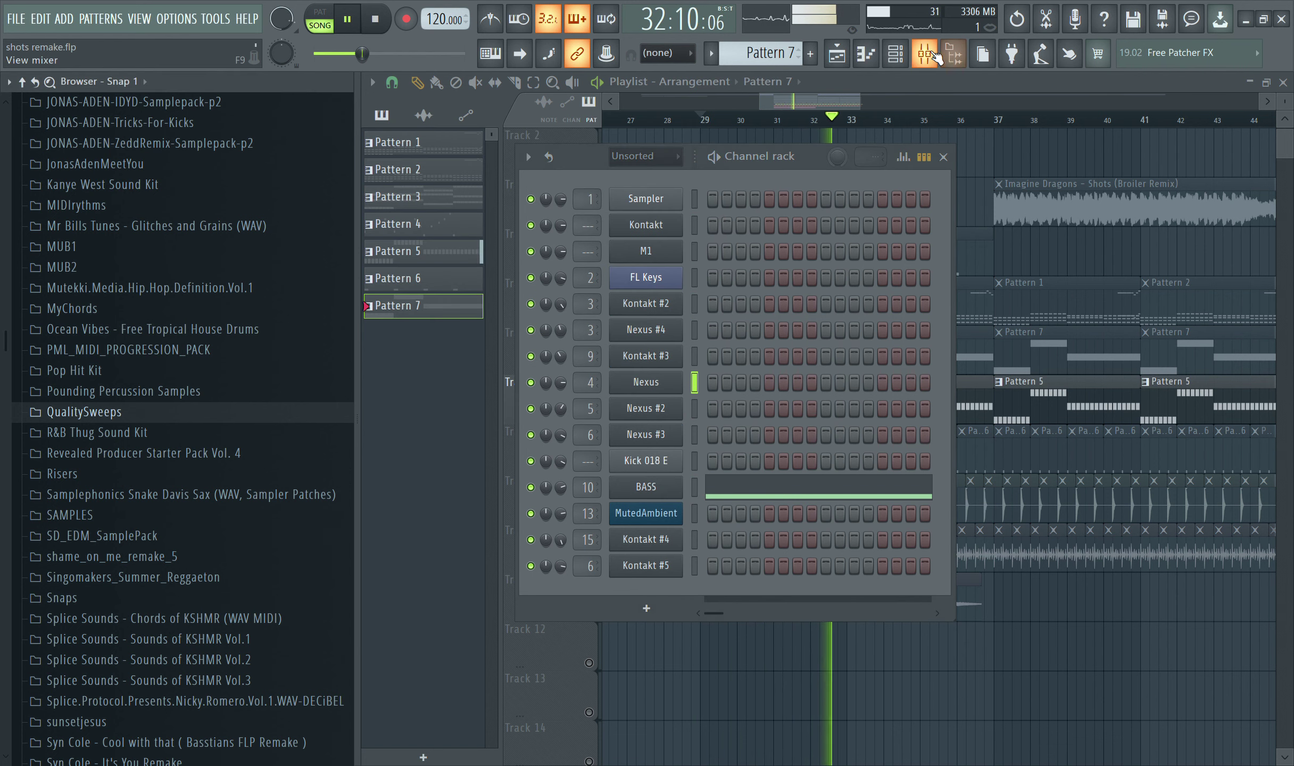
{"action": "left_click", "coordinate": [924, 53]}
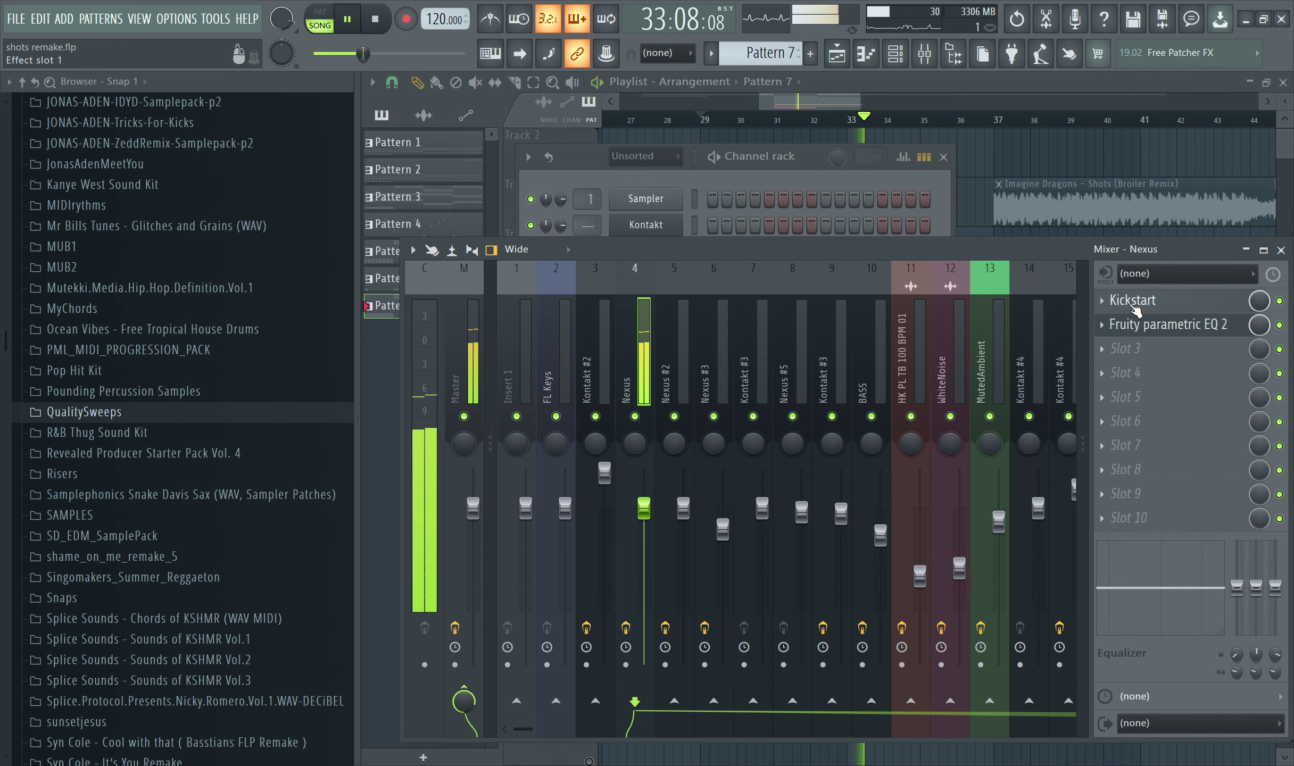
{"action": "left_click", "coordinate": [1133, 302]}
{"action": "left_click", "coordinate": [1136, 326]}
{"action": "left_click", "coordinate": [1136, 326]}
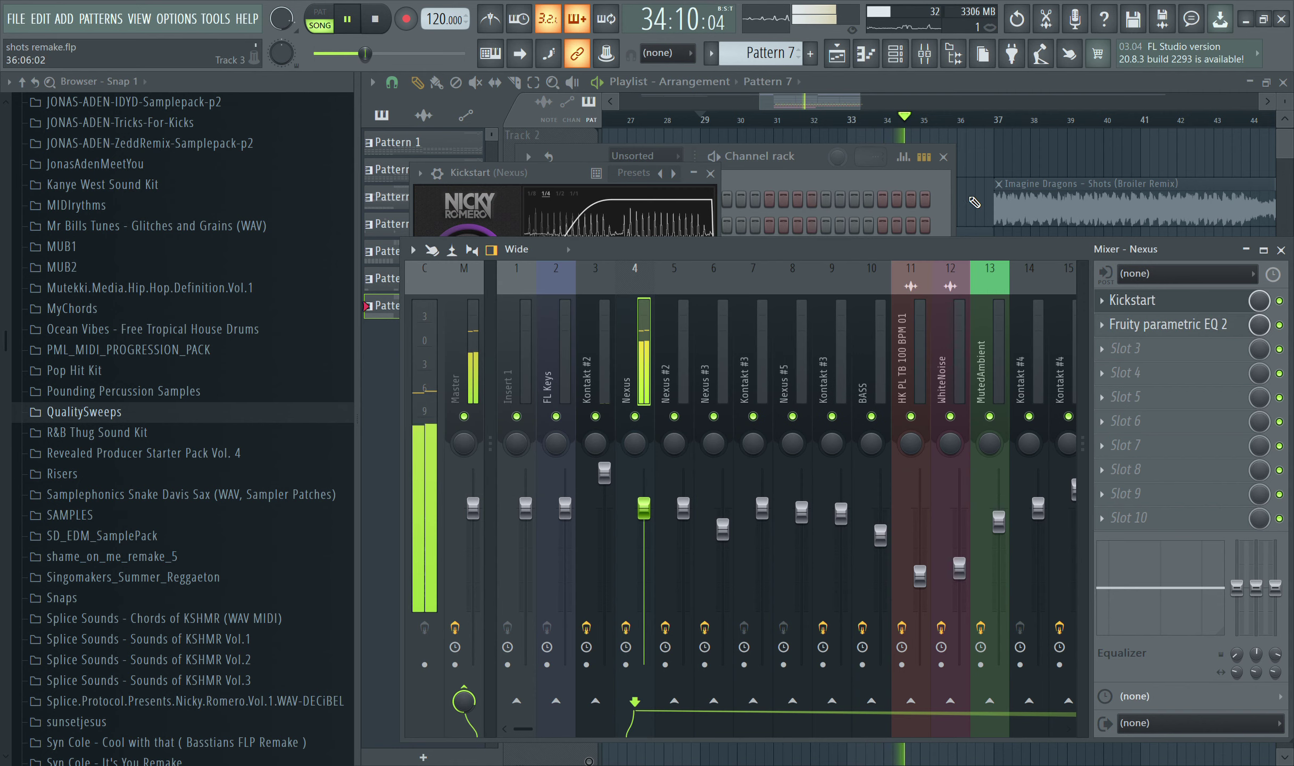
- Stop playback, return to the playlist and play the song with only Track 8 with the Pattern 6 clips soloed
{"action": "key", "text": "F12"}
{"action": "key", "text": "space"}
{"action": "left_click", "coordinate": [597, 470]}
{"action": "key", "text": "space"}
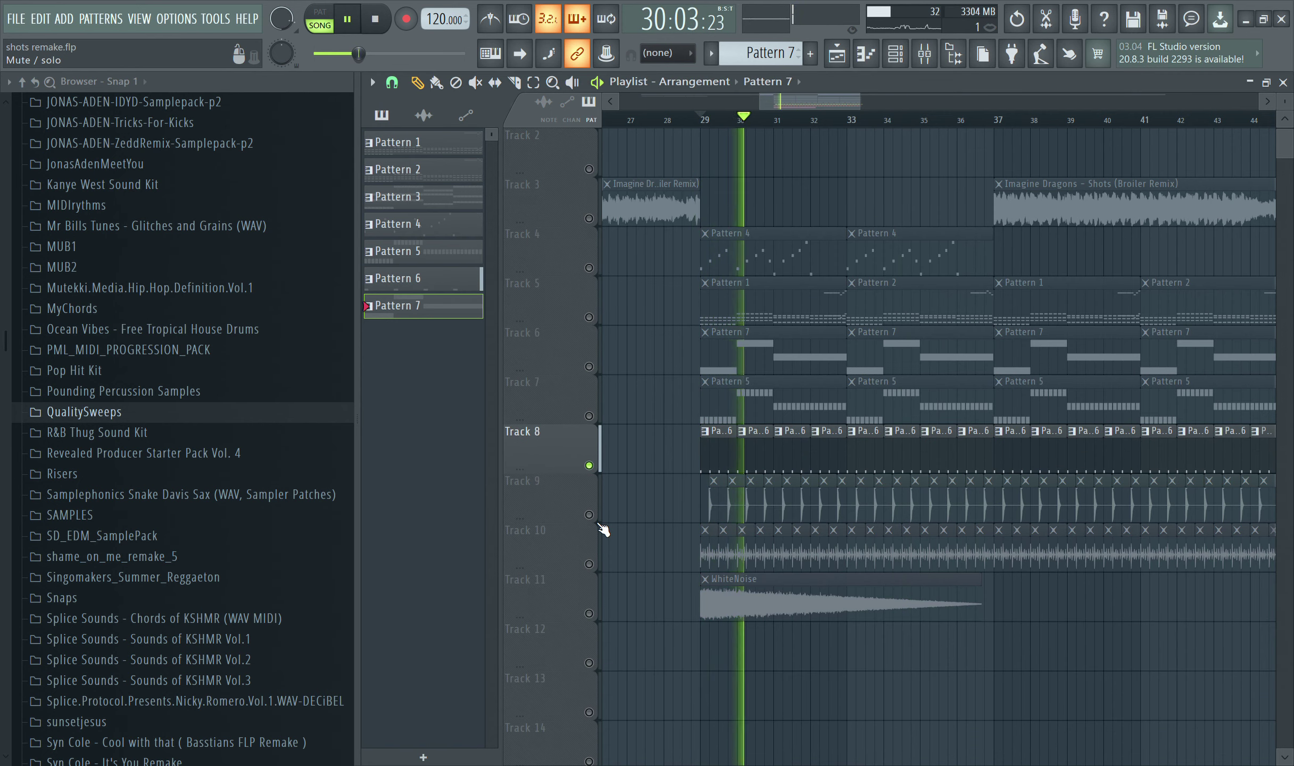
- Stop playback and view the BASS and Kick 018 E channels from the channel rack
{"action": "key", "text": "space"}
{"action": "left_click", "coordinate": [894, 52]}
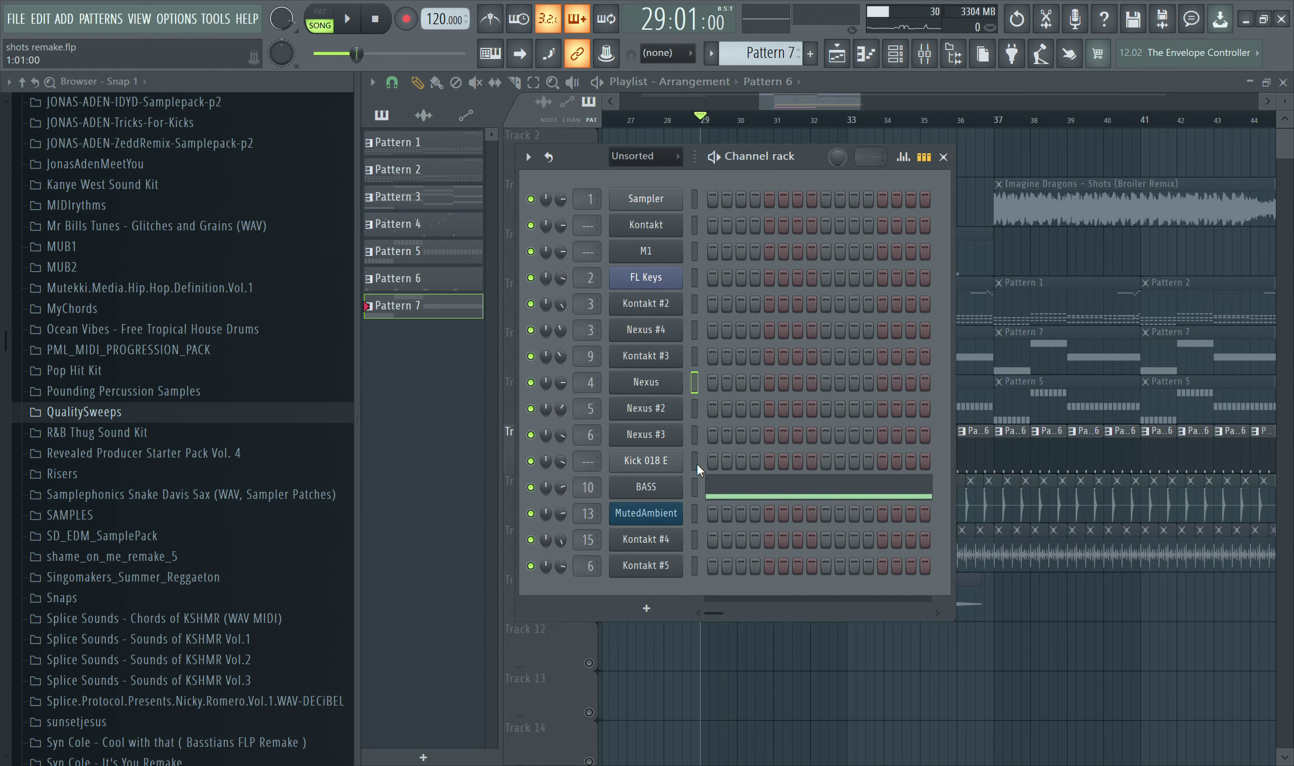
{"action": "left_click", "coordinate": [668, 484]}
{"action": "left_click", "coordinate": [935, 498]}
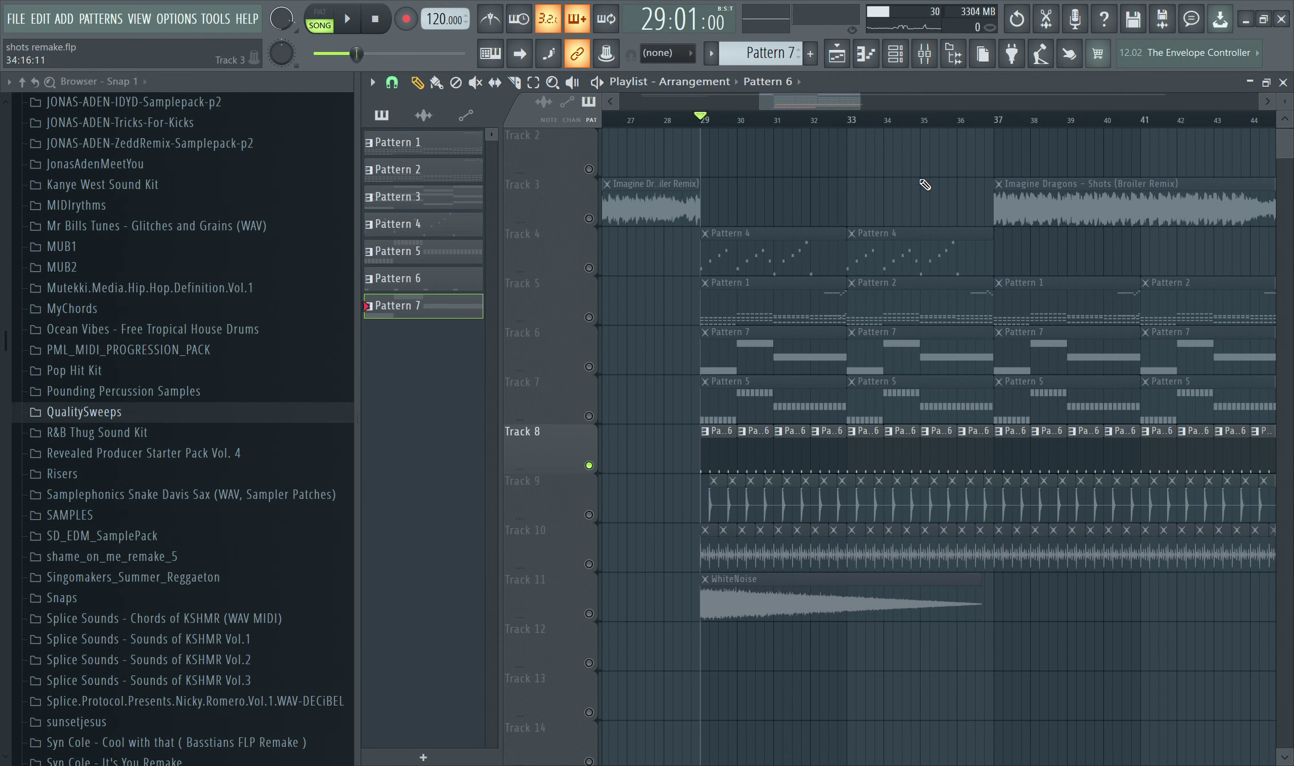
{"action": "left_click", "coordinate": [899, 62]}
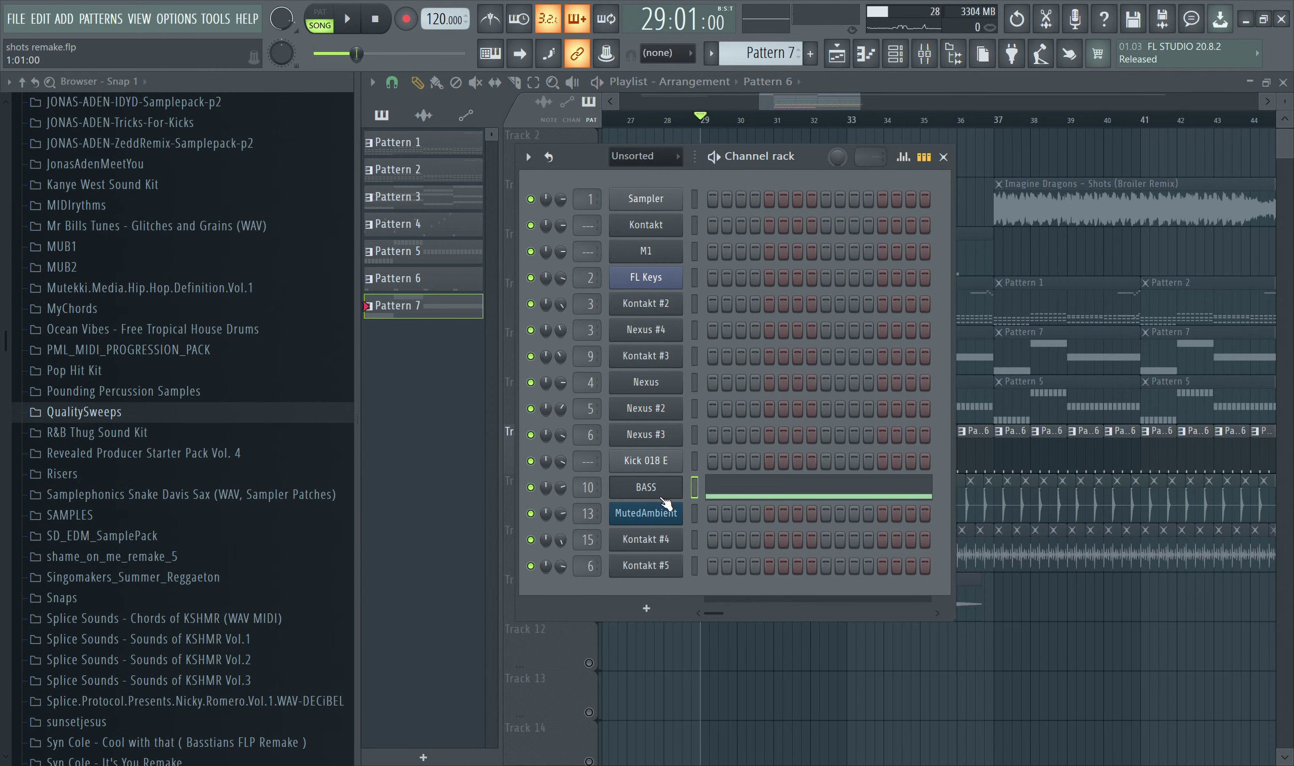
{"action": "left_click", "coordinate": [681, 467]}
{"action": "left_click", "coordinate": [922, 196]}
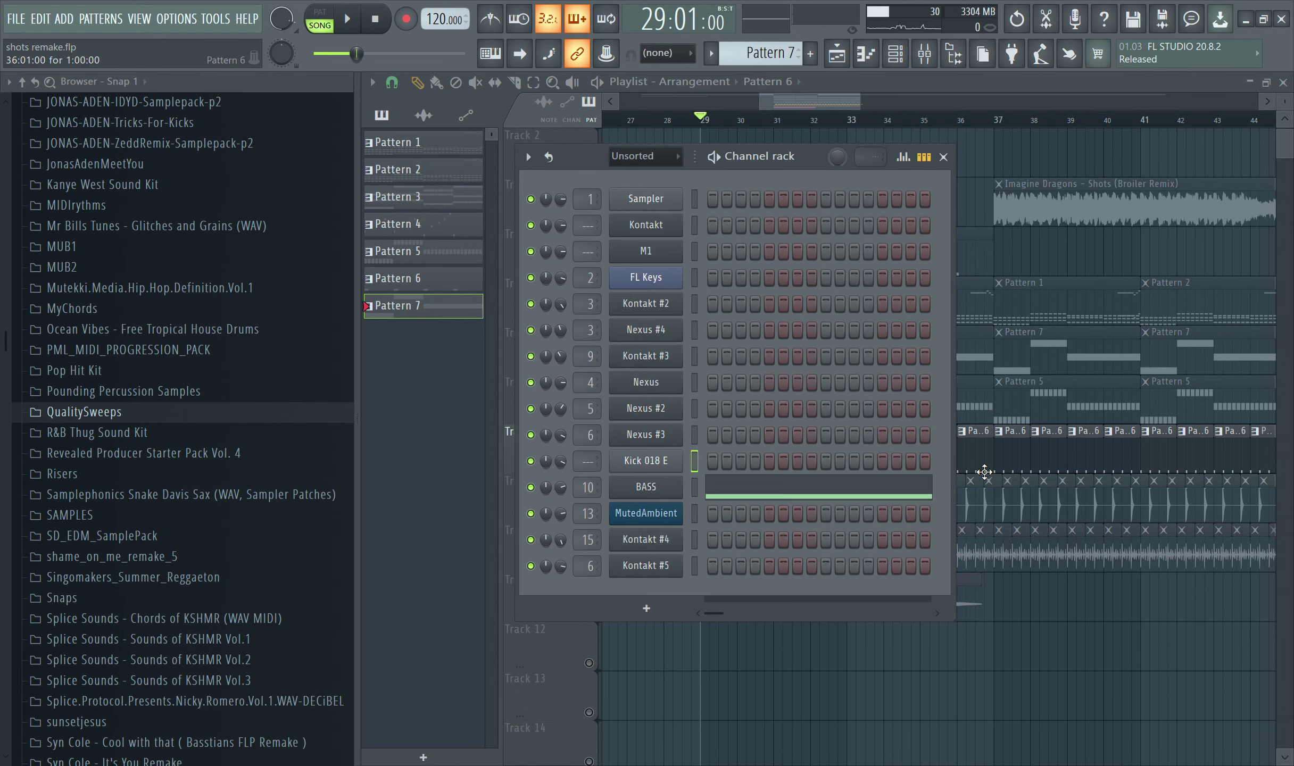
- Play the song with only Track 9 soloed and view the sample settings of its Claps 003 clip
{"action": "left_click", "coordinate": [638, 518]}
{"action": "key", "text": "space"}
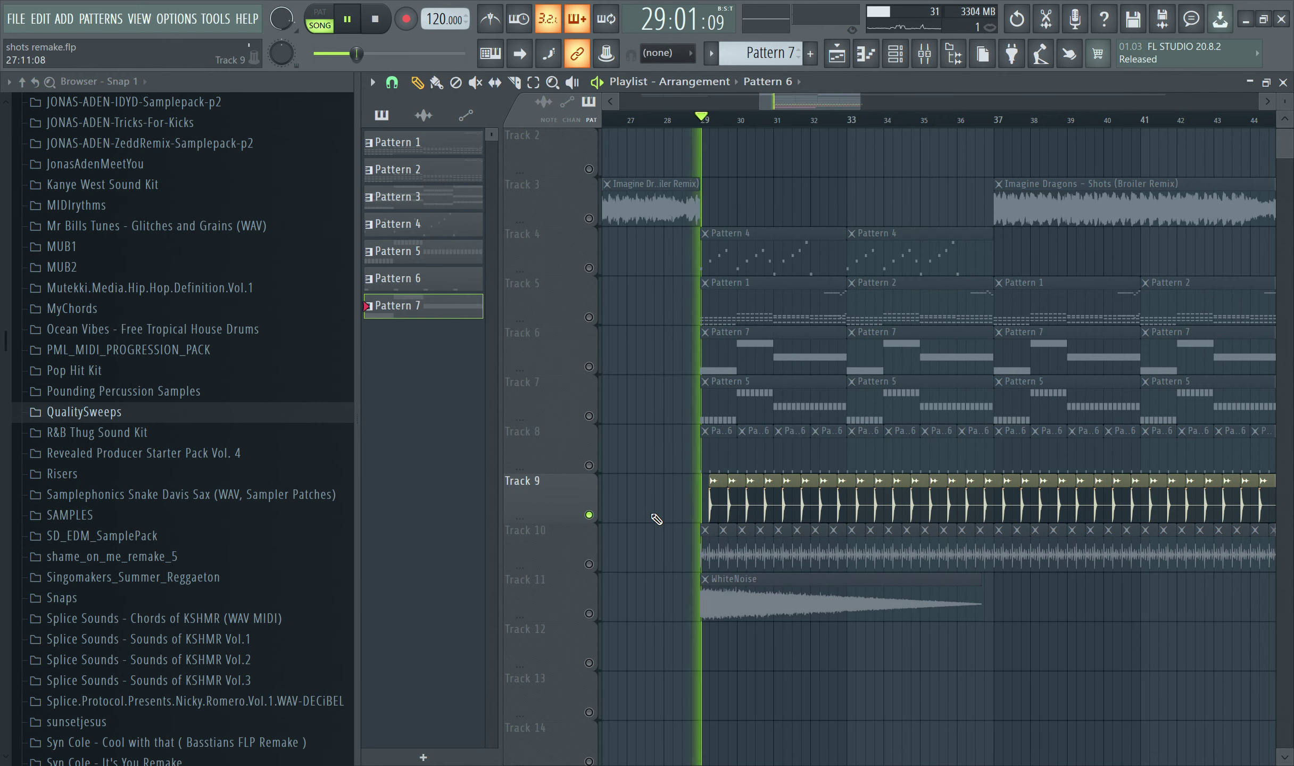
{"action": "left_click", "coordinate": [741, 503]}
{"action": "double_click", "coordinate": [741, 502]}
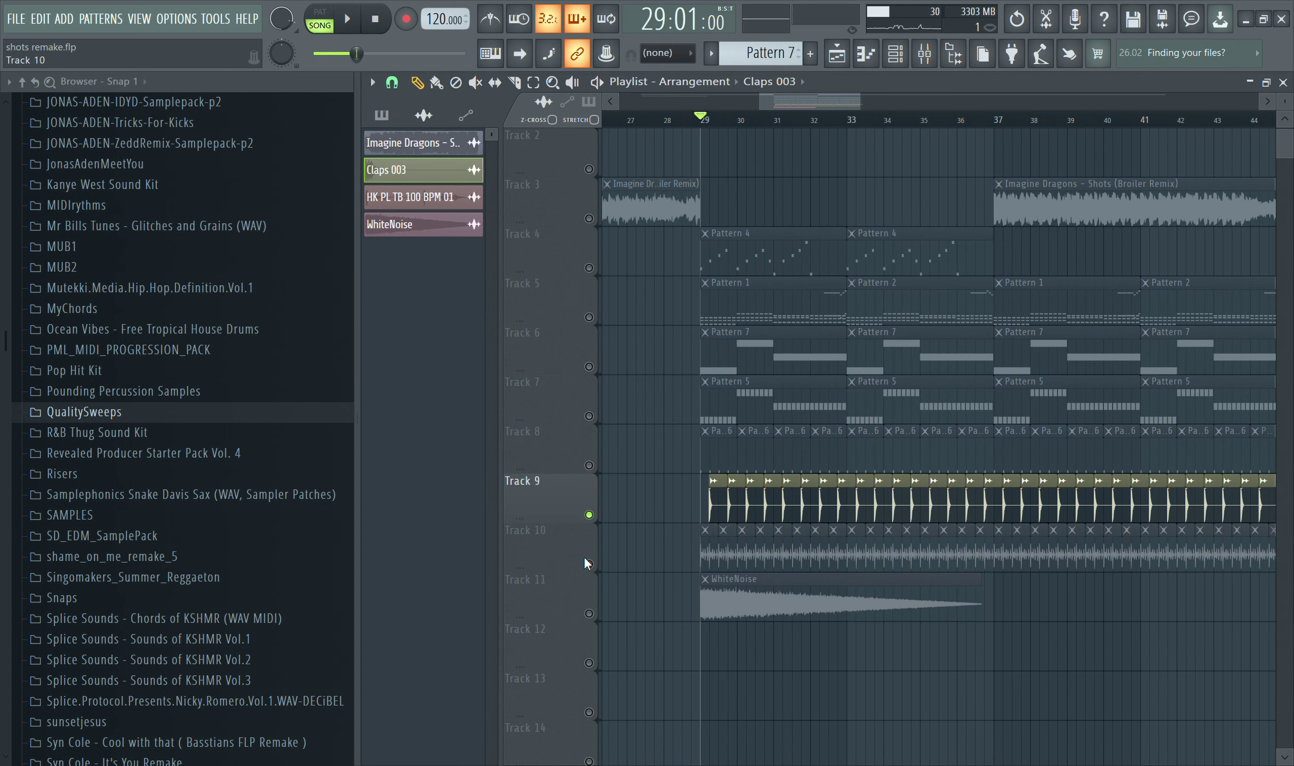
- Play only Track 10 and inspect its HK PL TB 100 BPM 01 sample and the mixer effects Fruity parametric EQ 2 and Fruity Reeverb 2
{"action": "left_click", "coordinate": [597, 564]}
{"action": "key", "text": "space"}
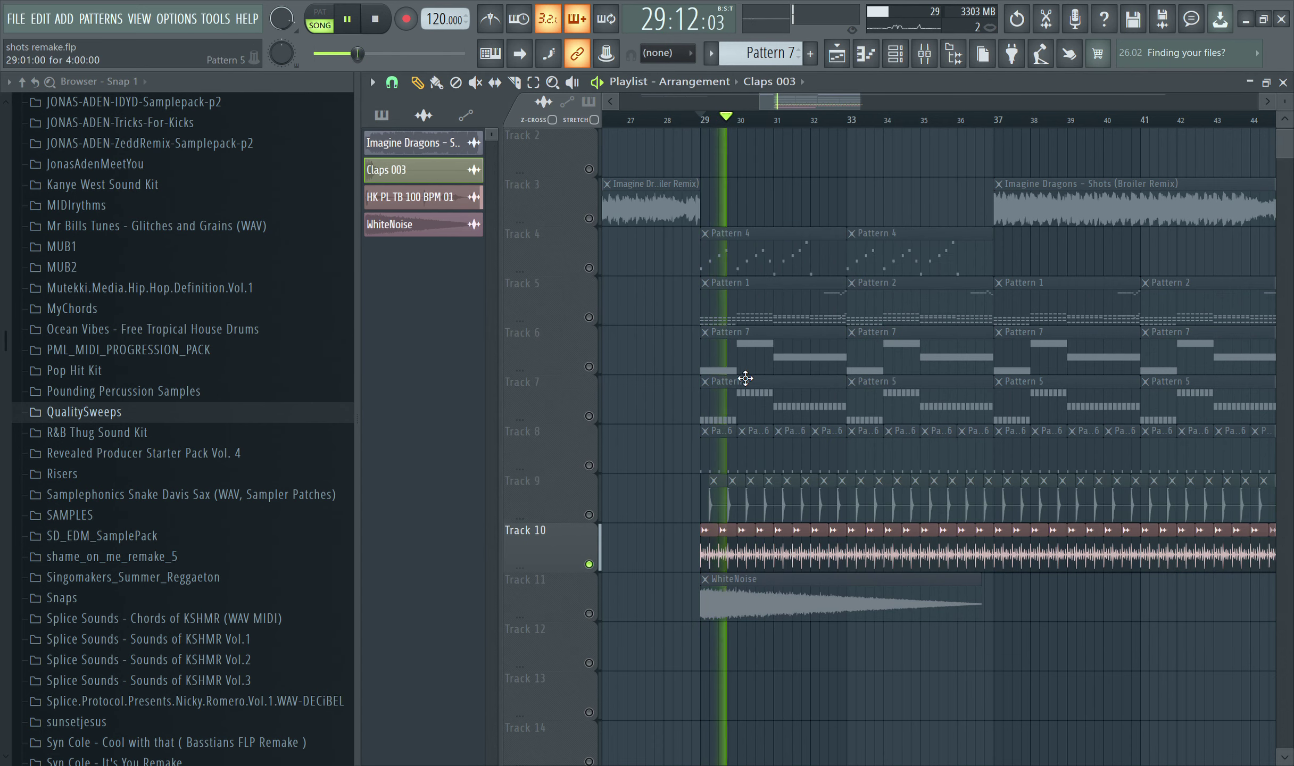
{"action": "double_click", "coordinate": [822, 532]}
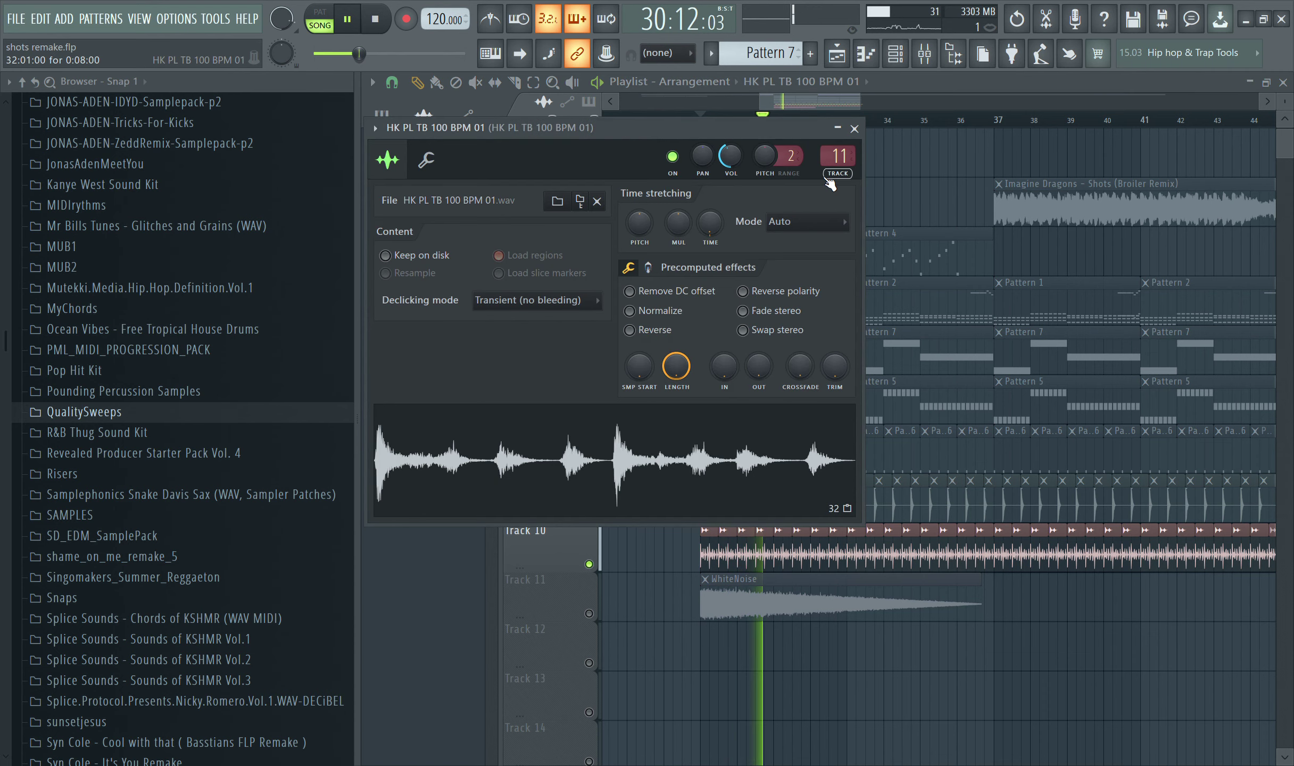
{"action": "left_click", "coordinate": [925, 55]}
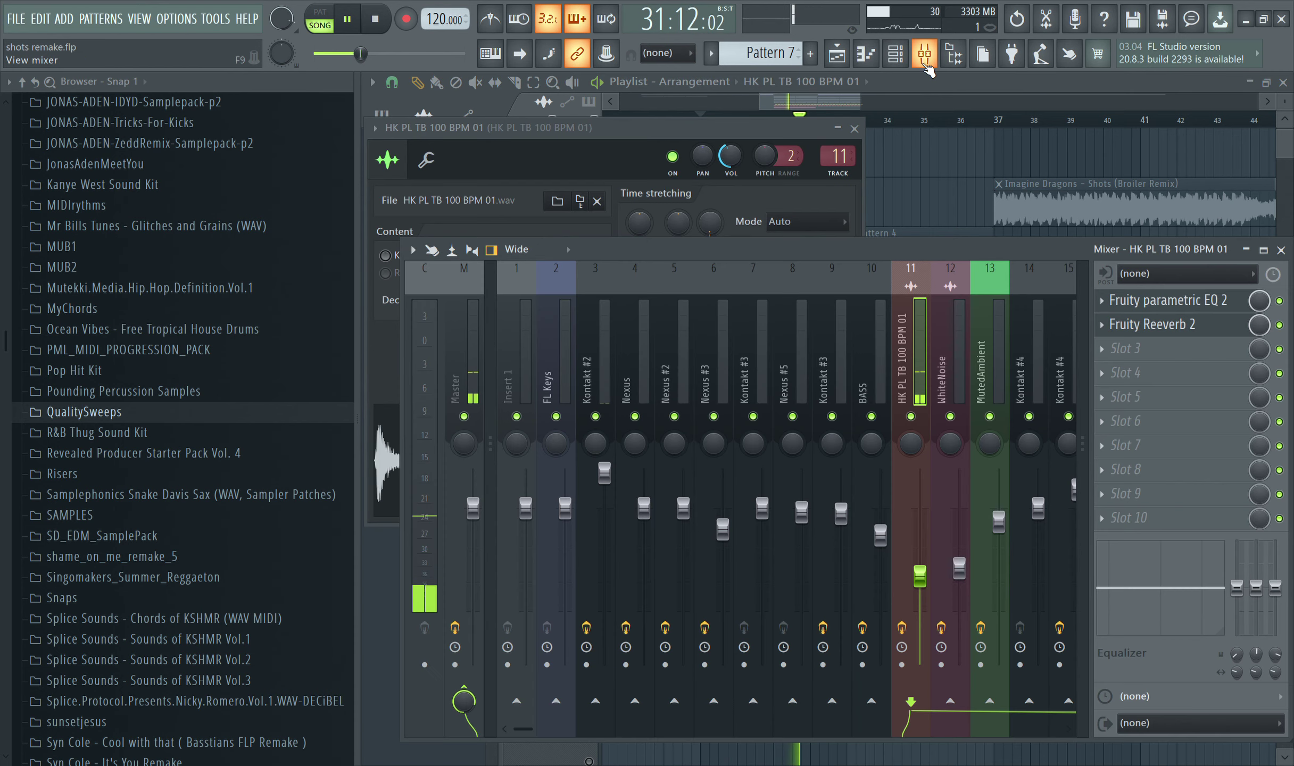
{"action": "left_click", "coordinate": [1149, 301]}
{"action": "left_click", "coordinate": [1149, 324]}
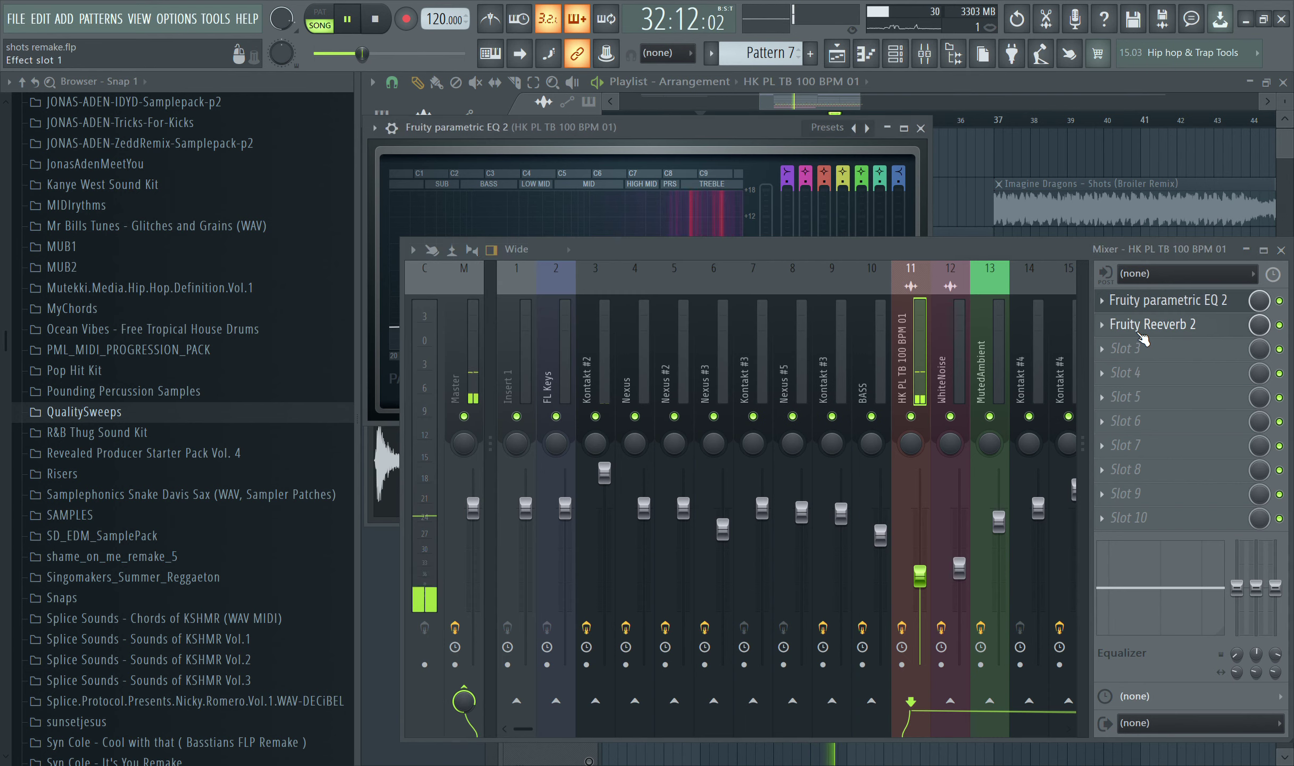
- Return to the playlist and play the song from the start, enabling Tracks 9, 8, 7 and 6 alongside Track 10
{"action": "key", "text": "F12"}
{"action": "key", "text": "space"}
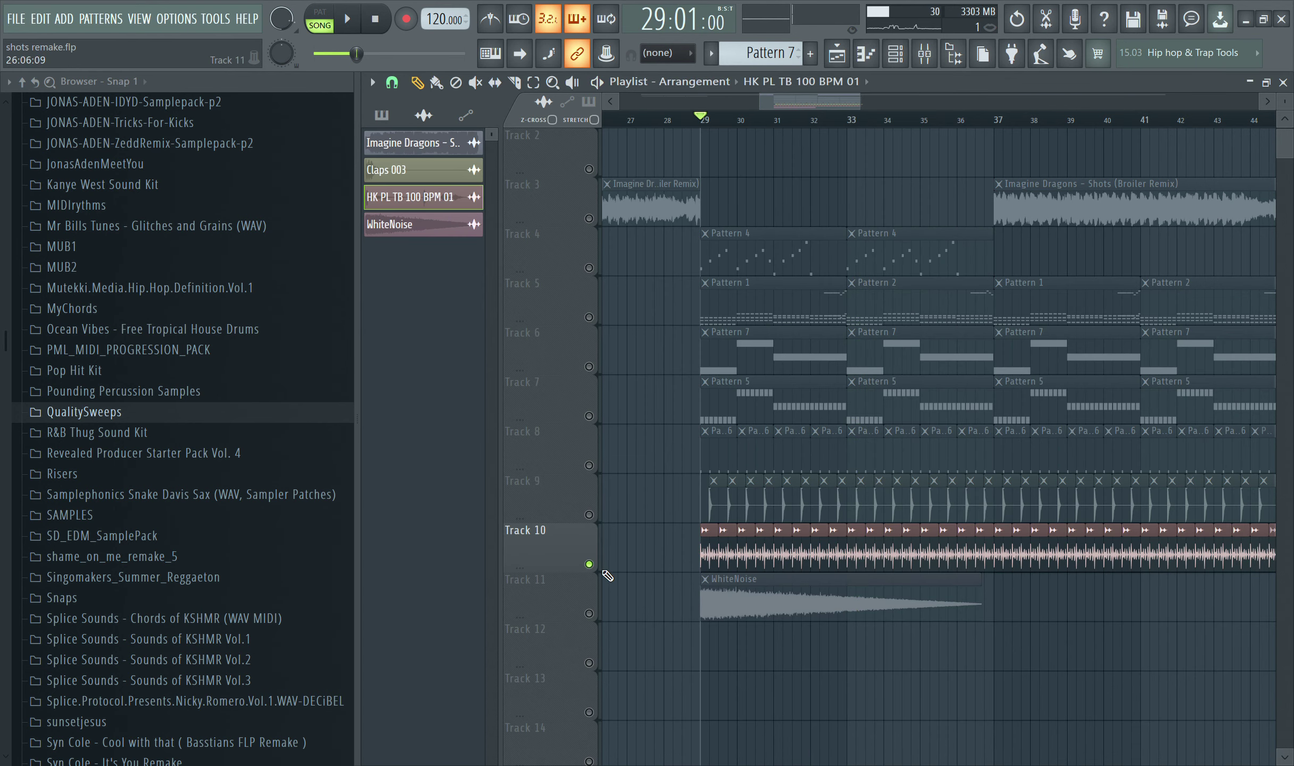
{"action": "left_click", "coordinate": [589, 515]}
{"action": "left_click", "coordinate": [589, 465]}
{"action": "key", "text": "space"}
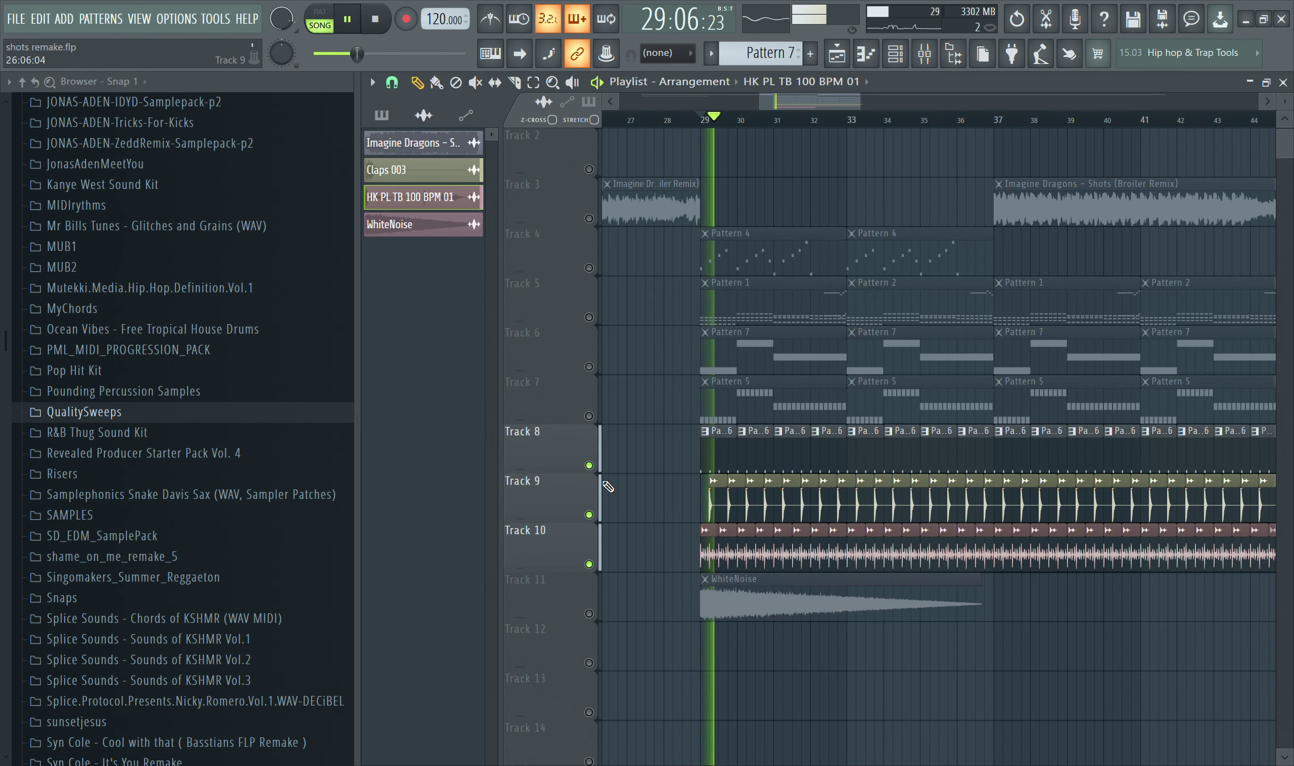
{"action": "left_click", "coordinate": [589, 416]}
{"action": "left_click", "coordinate": [589, 367]}
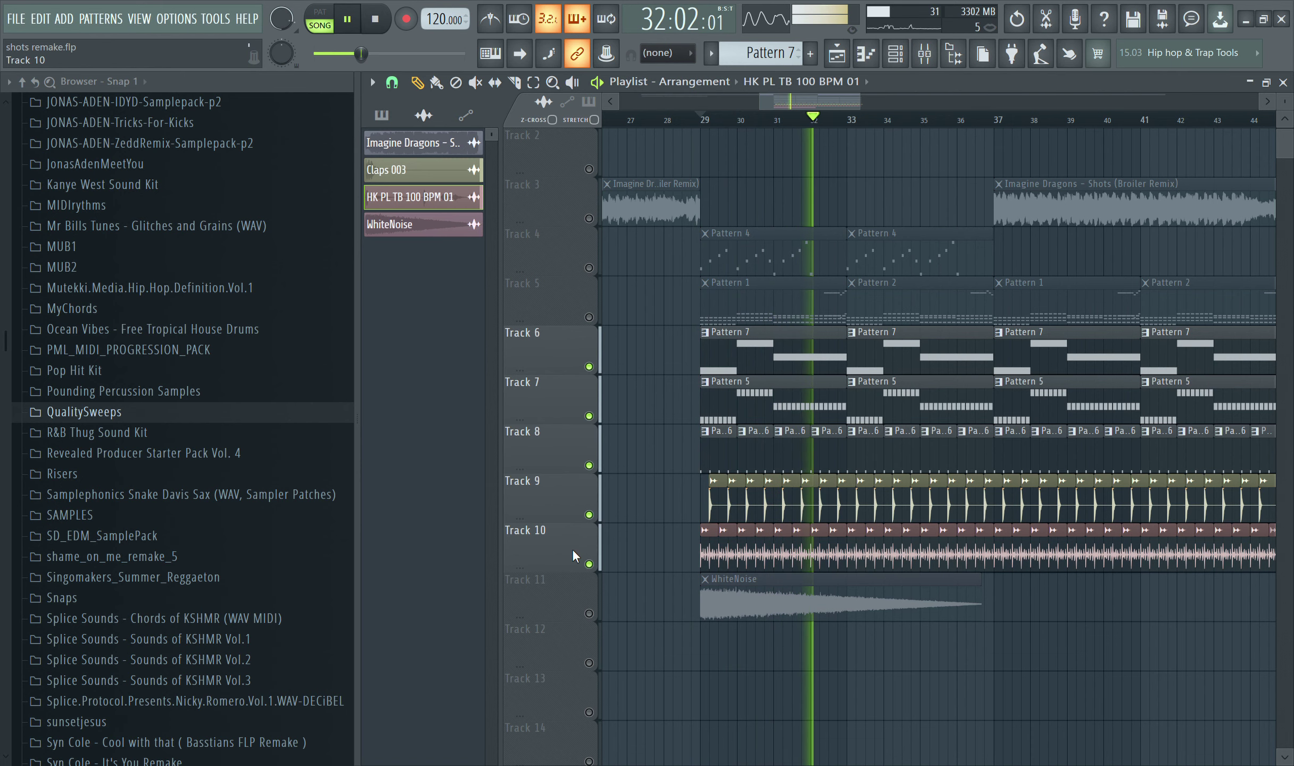
- Stop the song and play it again with only Track 11 with the WhiteNoise clip soloed
{"action": "key", "text": "space"}
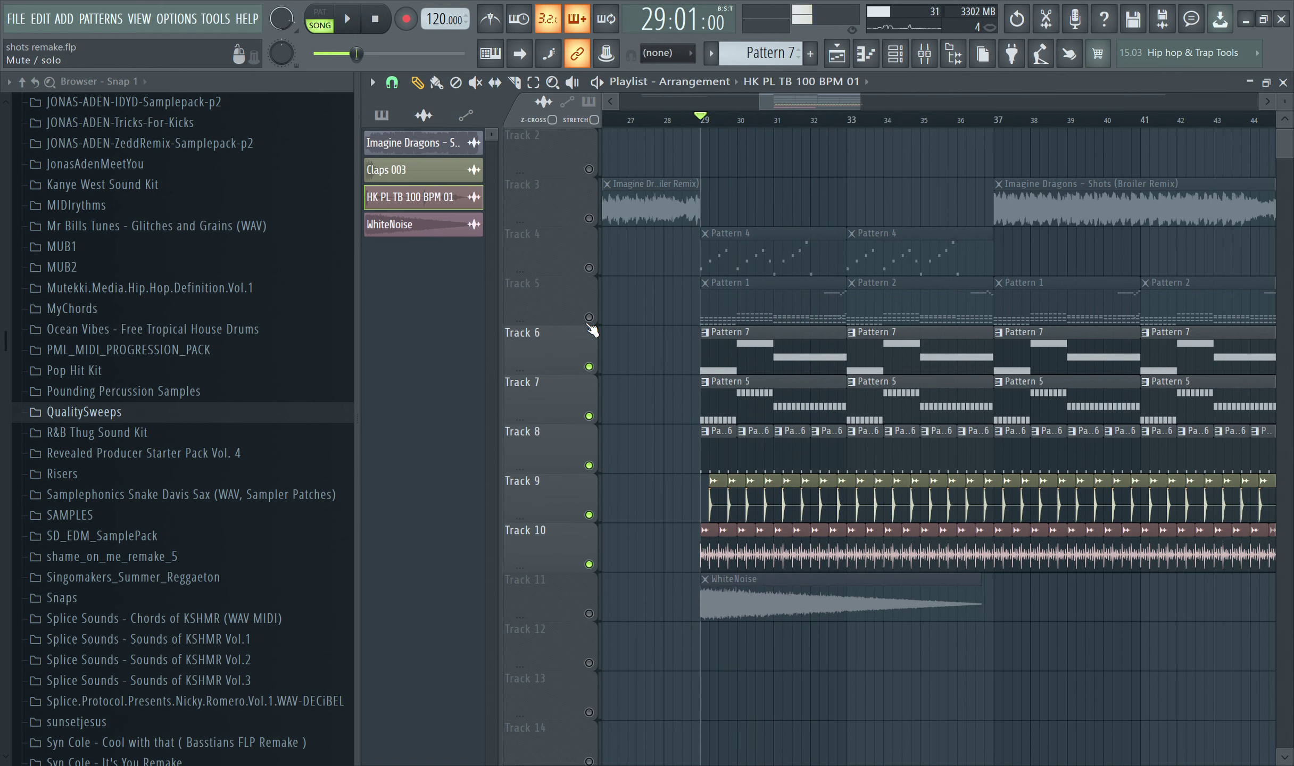
{"action": "left_click", "coordinate": [589, 317]}
{"action": "right_click", "coordinate": [589, 614]}
{"action": "key", "text": "space"}
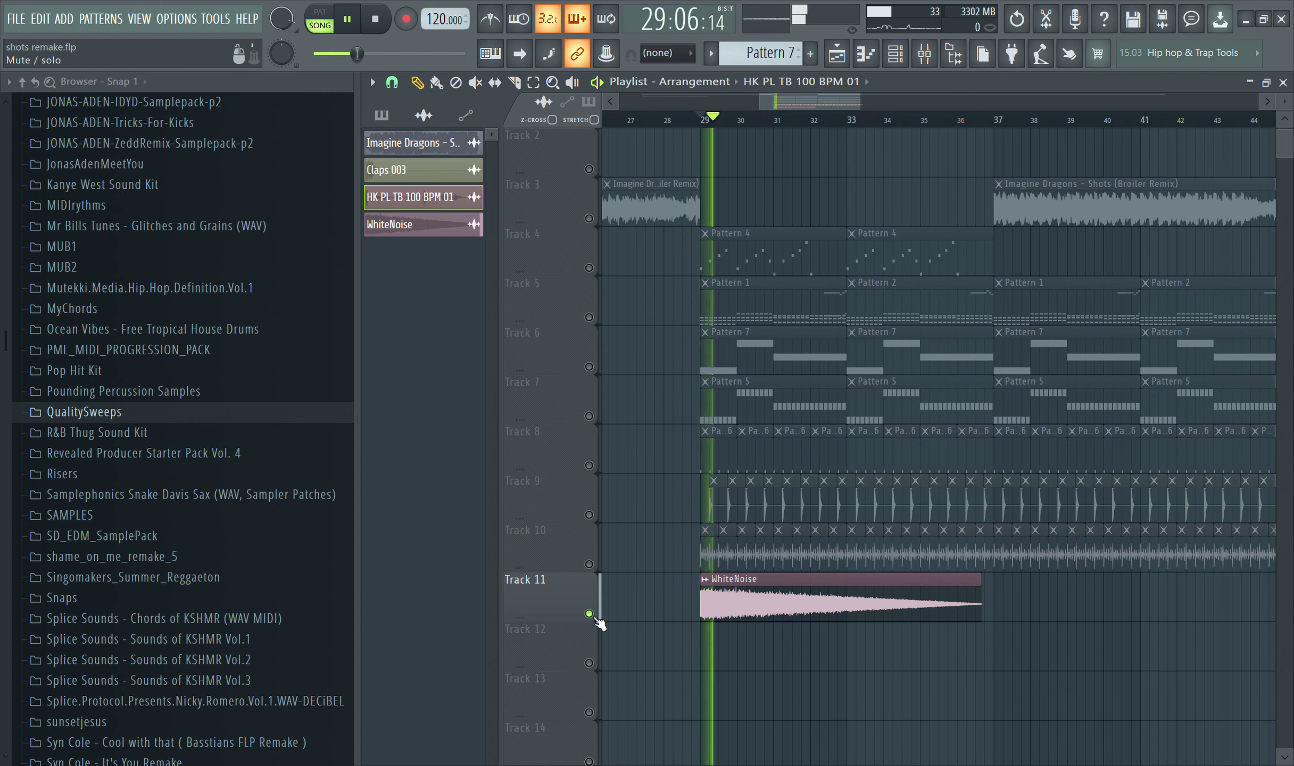
- Enable Tracks 10 up through 4 one by one alongside the WhiteNoise track to hear the drop layers build up
{"action": "key", "text": "space"}
{"action": "left_click", "coordinate": [589, 563]}
{"action": "left_click", "coordinate": [589, 514]}
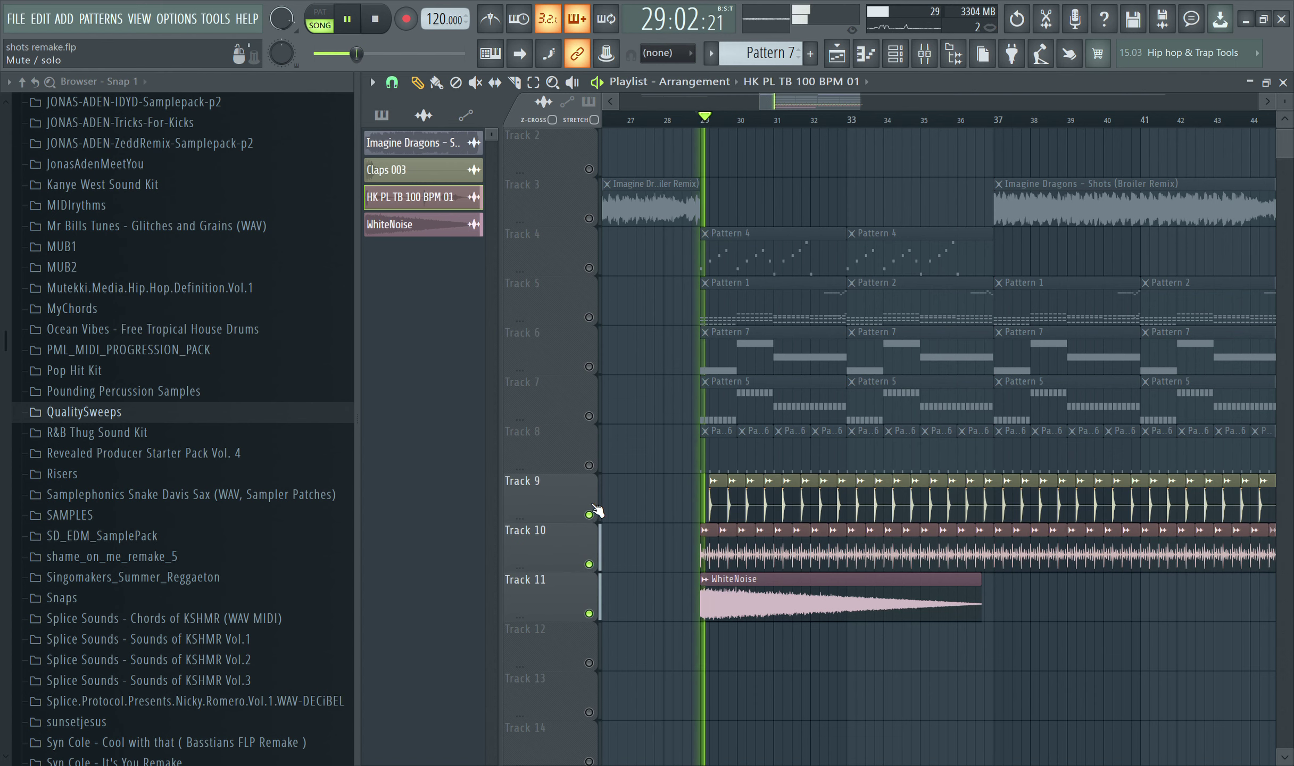
{"action": "left_click", "coordinate": [589, 465]}
{"action": "left_click", "coordinate": [589, 416]}
{"action": "left_click", "coordinate": [589, 366]}
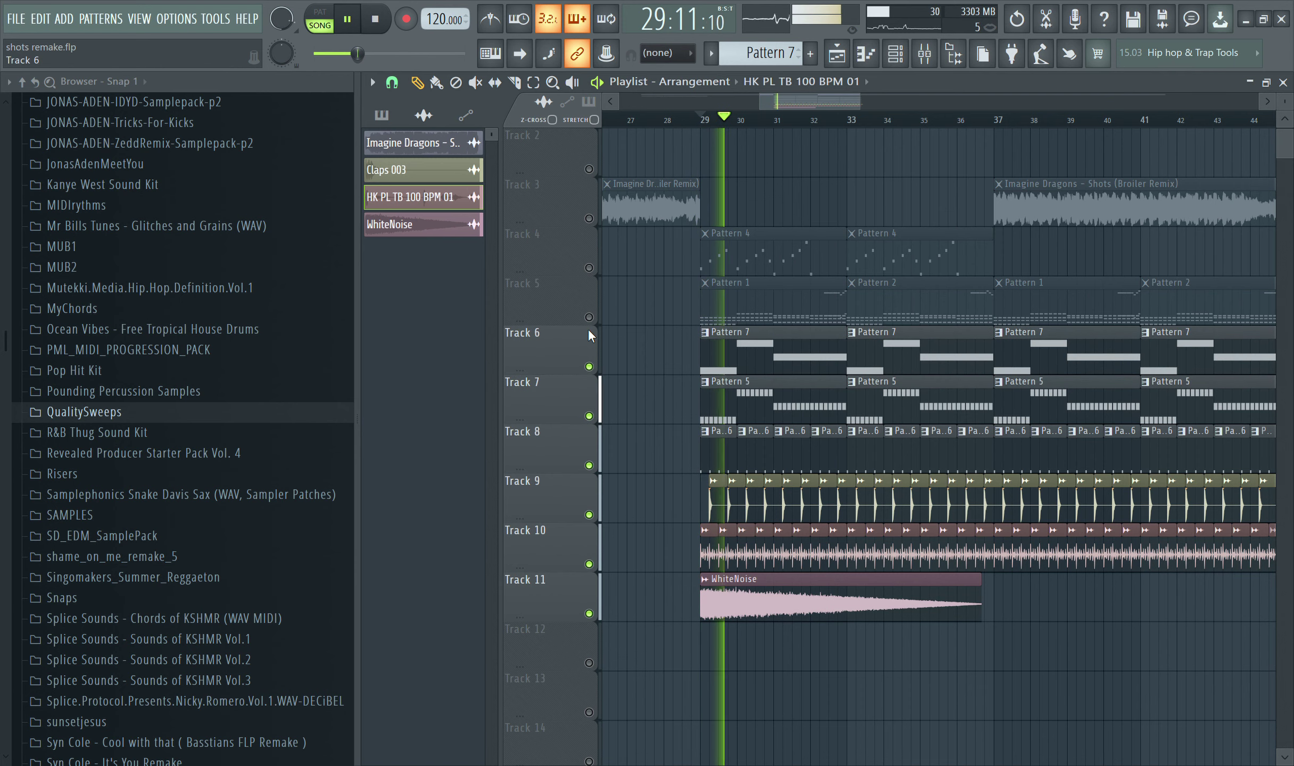
{"action": "left_click", "coordinate": [589, 317]}
{"action": "left_click", "coordinate": [589, 268]}
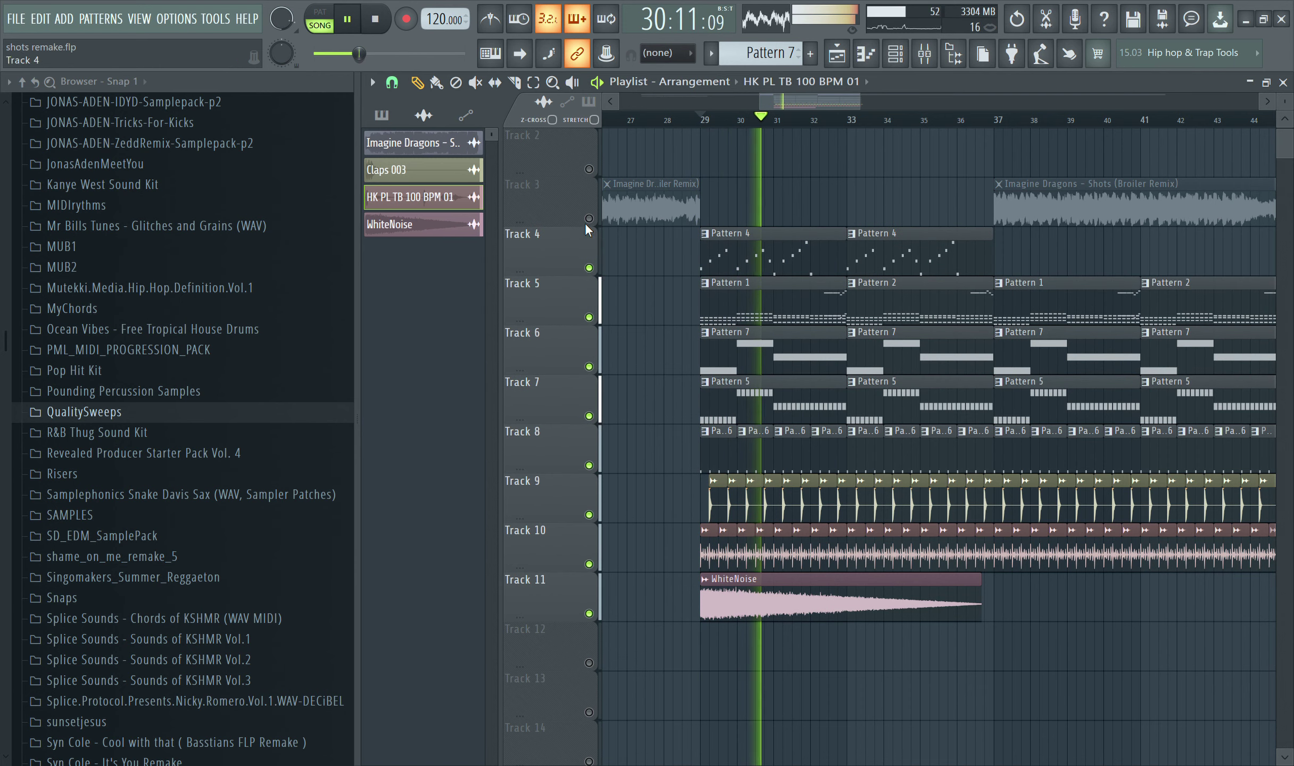
- Show the patterns in the picker, then stop the song and enable Track 3 with the original remix audio clips
{"action": "left_click", "coordinate": [381, 115]}
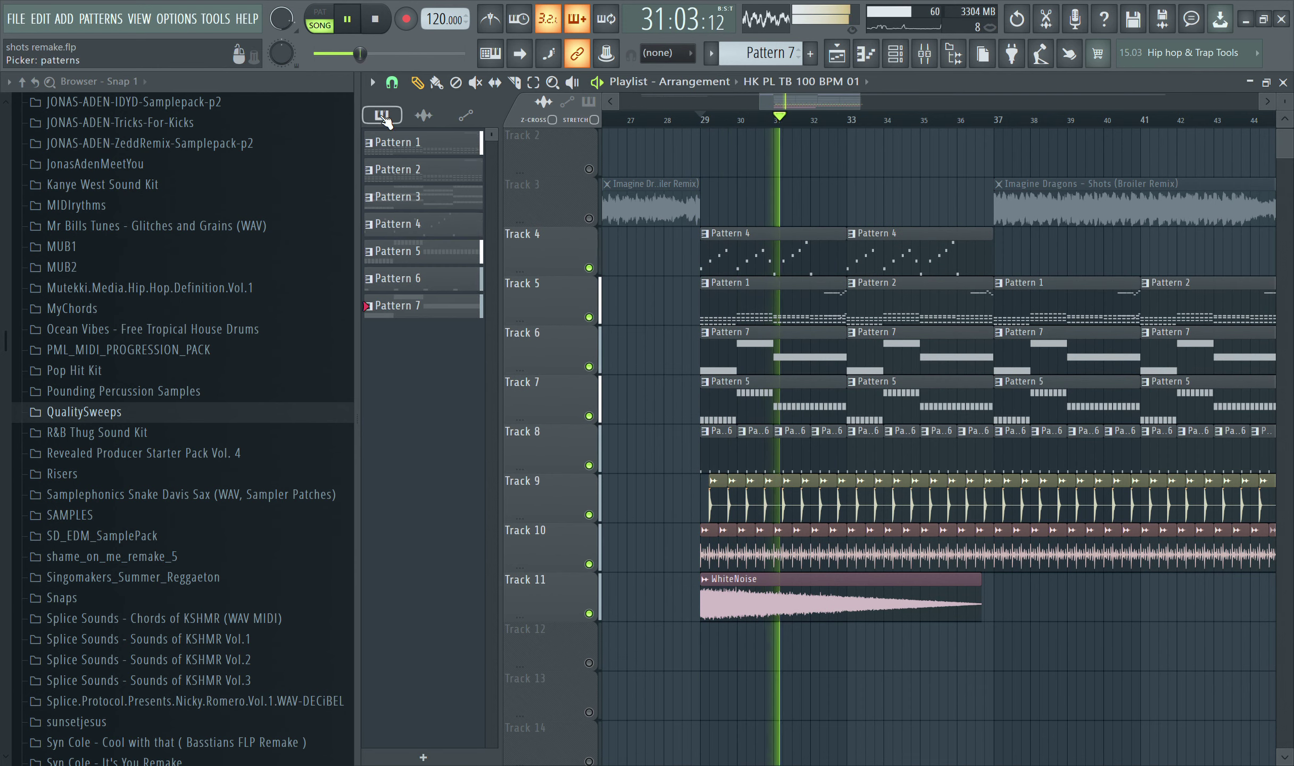
{"action": "key", "text": "space"}
{"action": "left_click", "coordinate": [589, 218]}
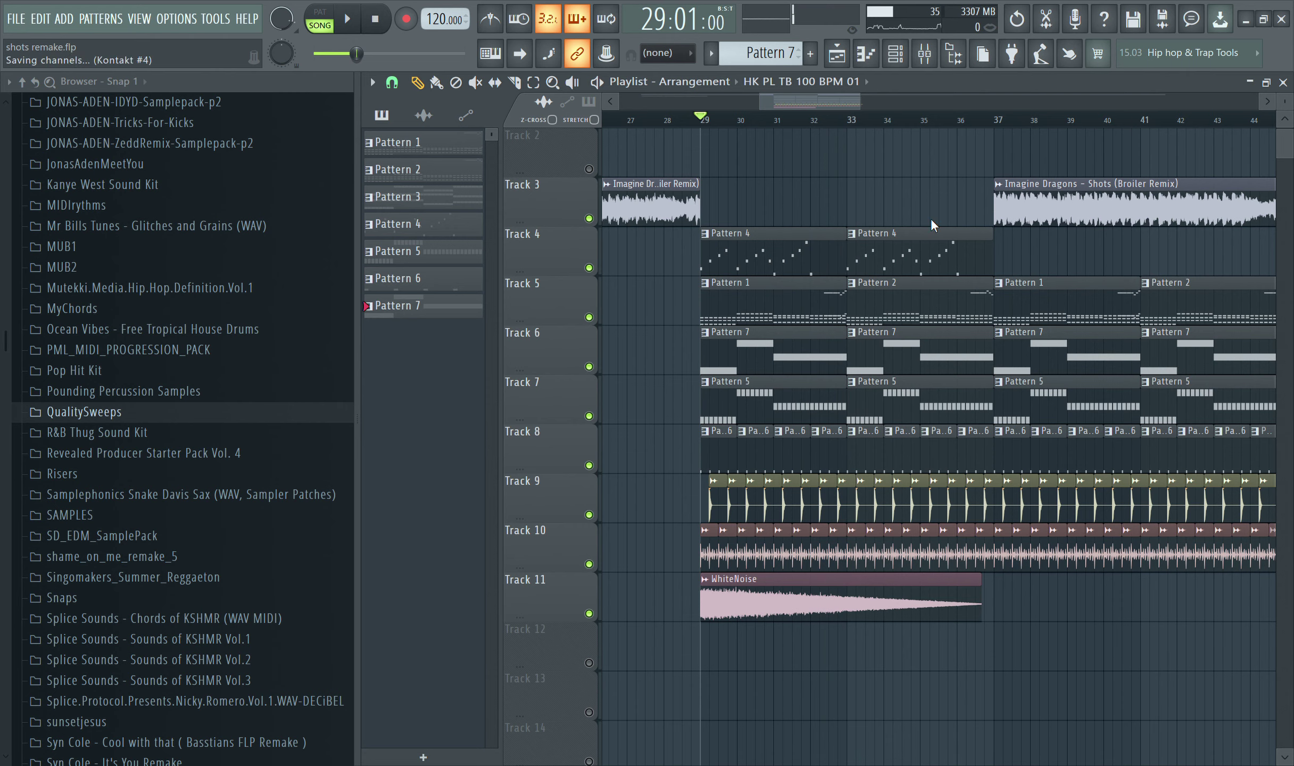